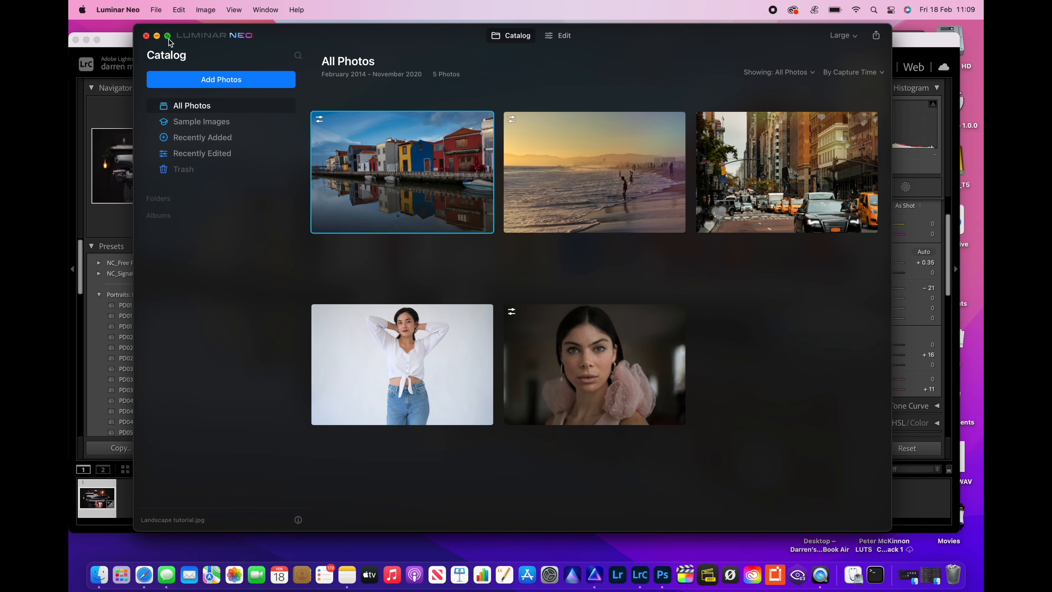
# Maximize the catalog window to full screen
pyautogui.click(167, 35)
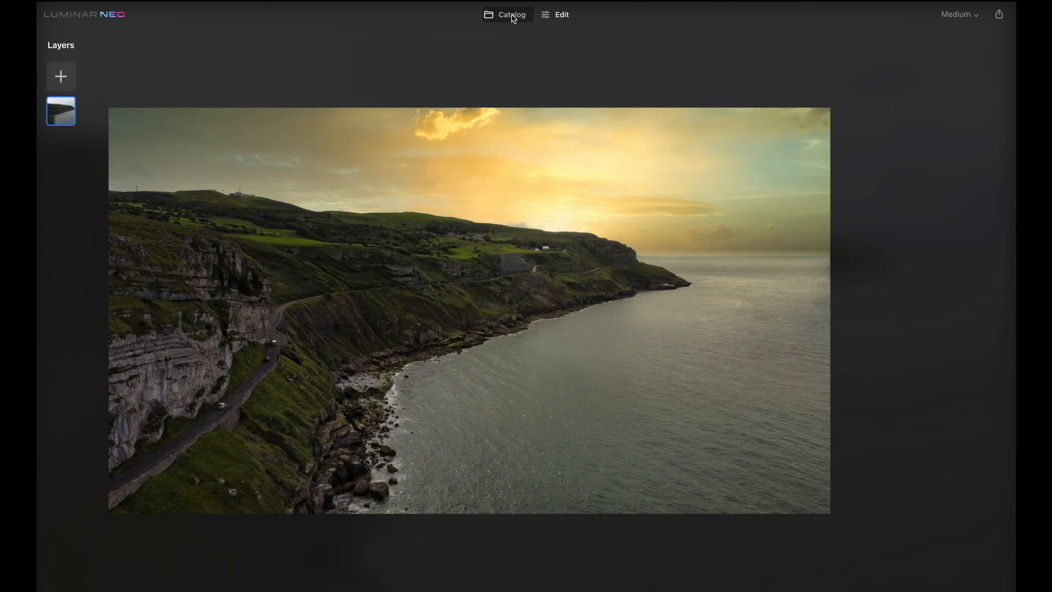
pyautogui.click(512, 16)
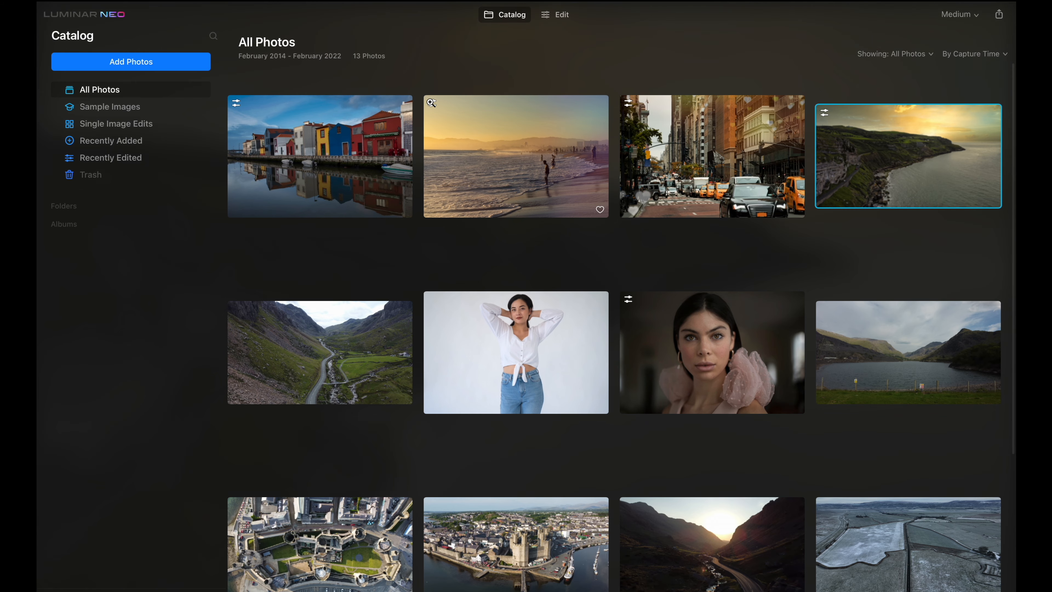
# Open the beach sunset photo in the editor, view its edits list, and compare before and after
pyautogui.doubleClick(432, 103)
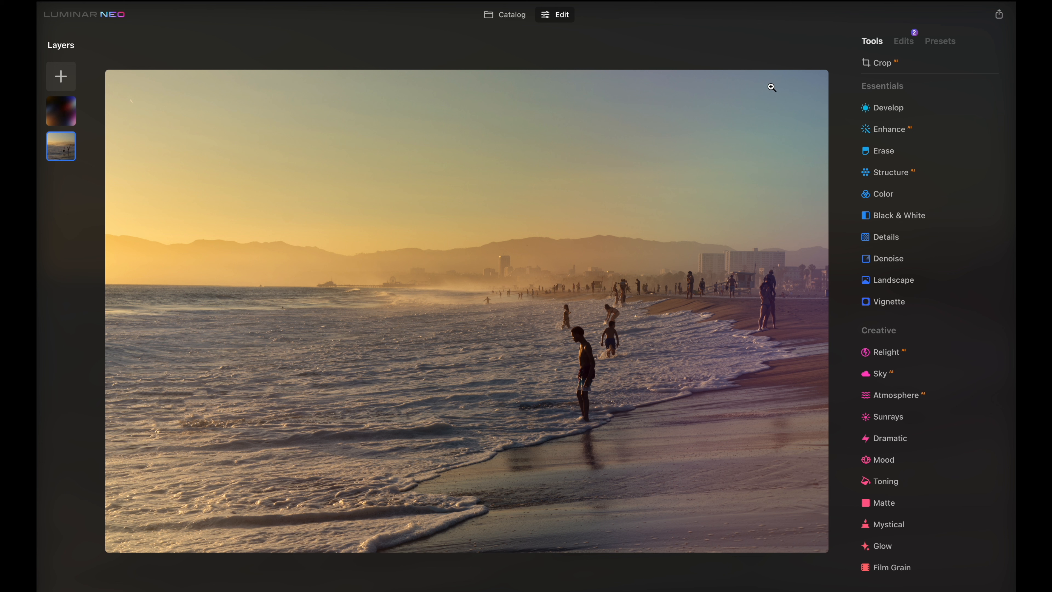
pyautogui.click(914, 42)
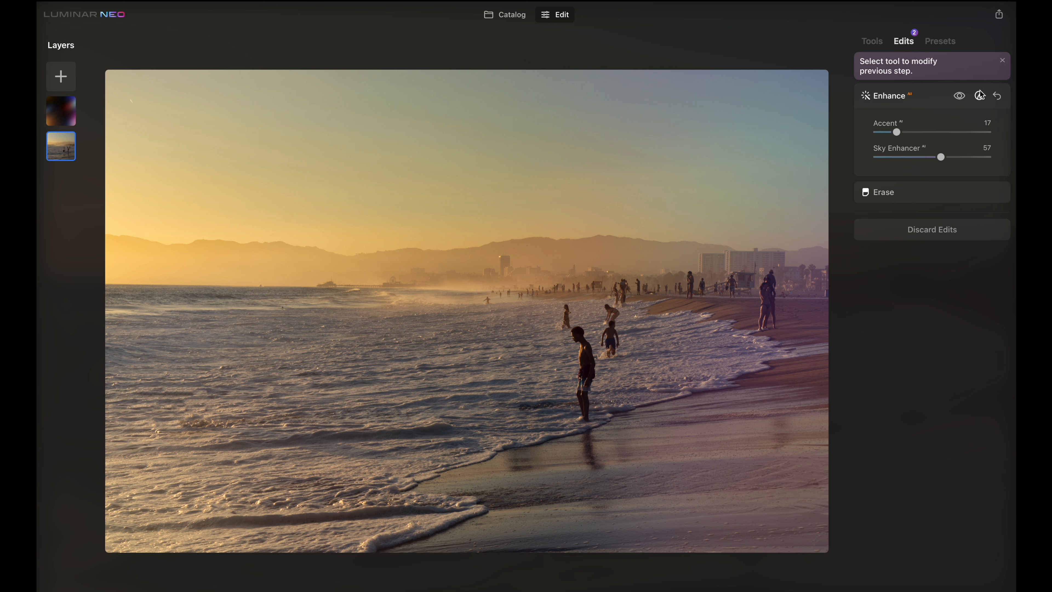
pyautogui.press('\\')
pyautogui.press('\\')
pyautogui.press('\\')
pyautogui.press('\\')
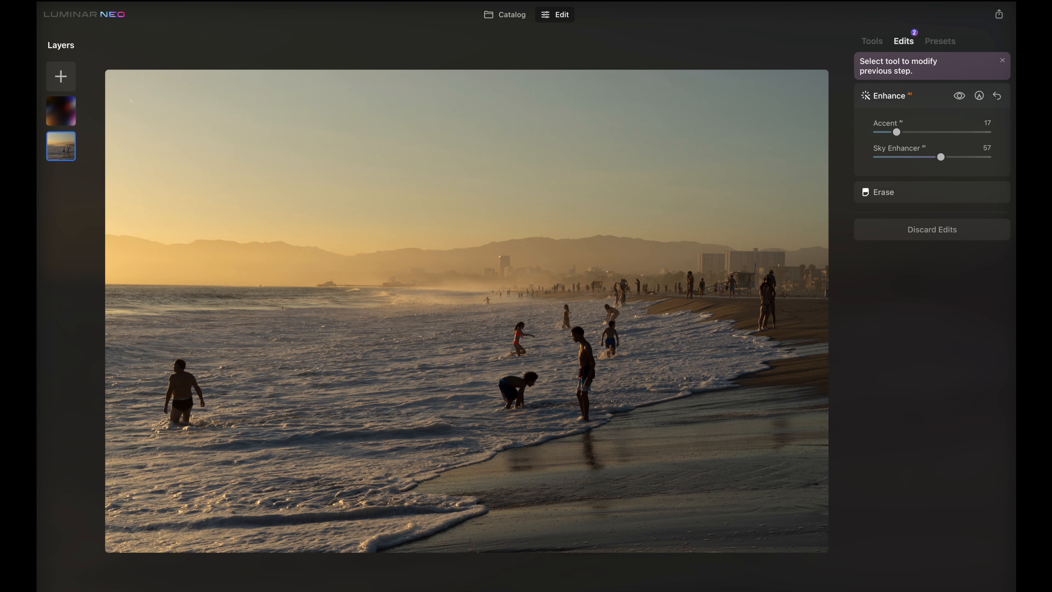
pyautogui.press('\\')
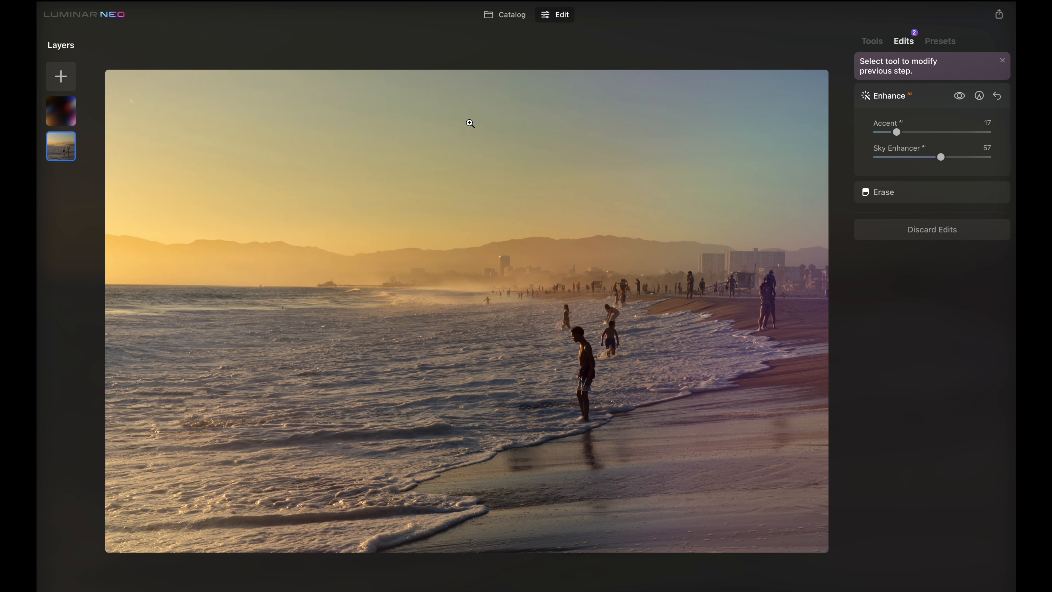
# Return to the catalog and open the unedited aerial coastline photo in the editor with the tools list
pyautogui.click(513, 19)
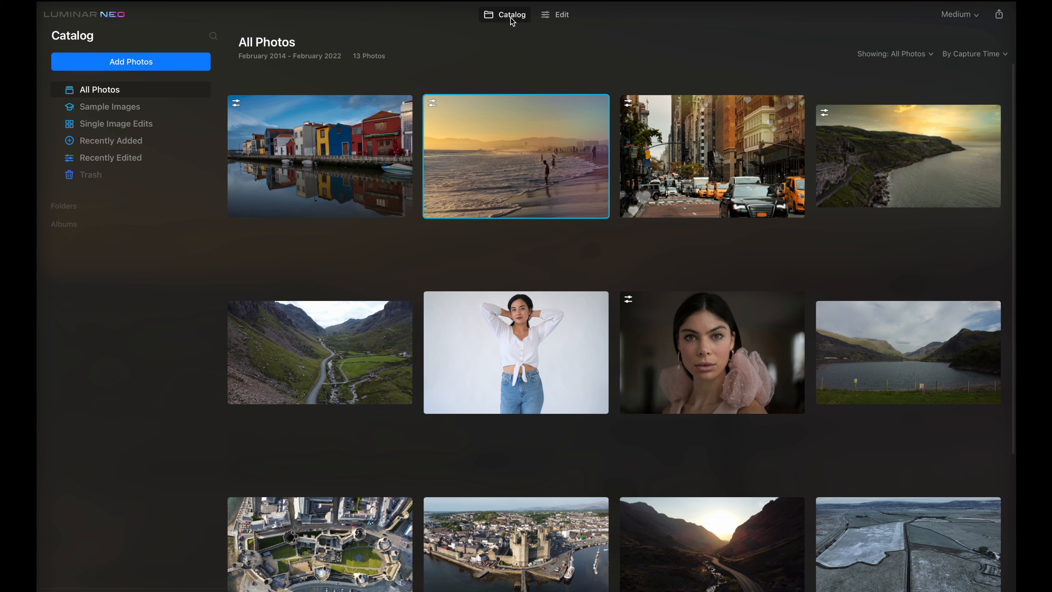
pyautogui.doubleClick(865, 144)
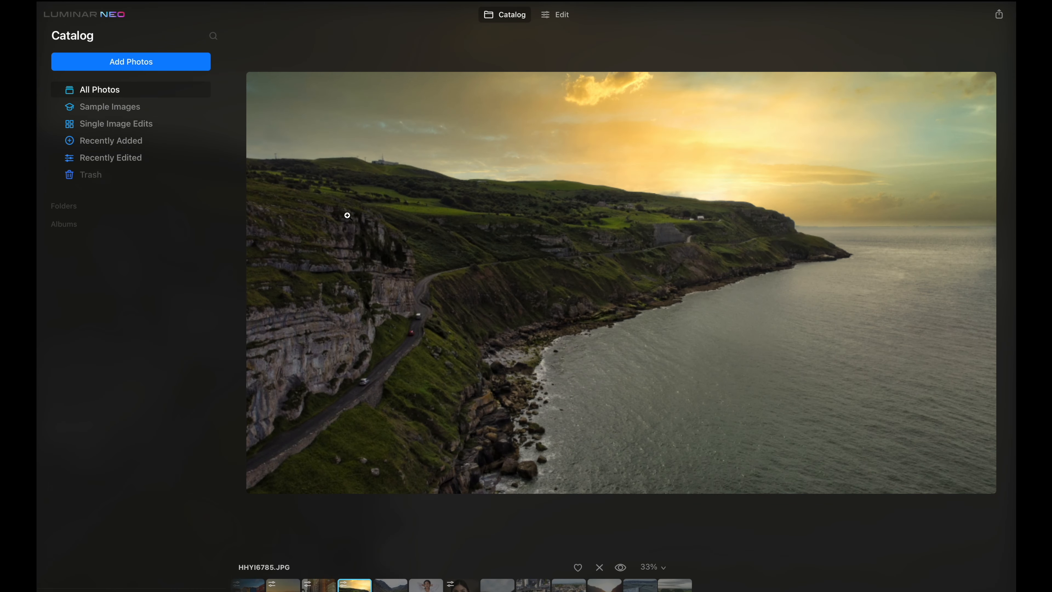
pyautogui.click(564, 19)
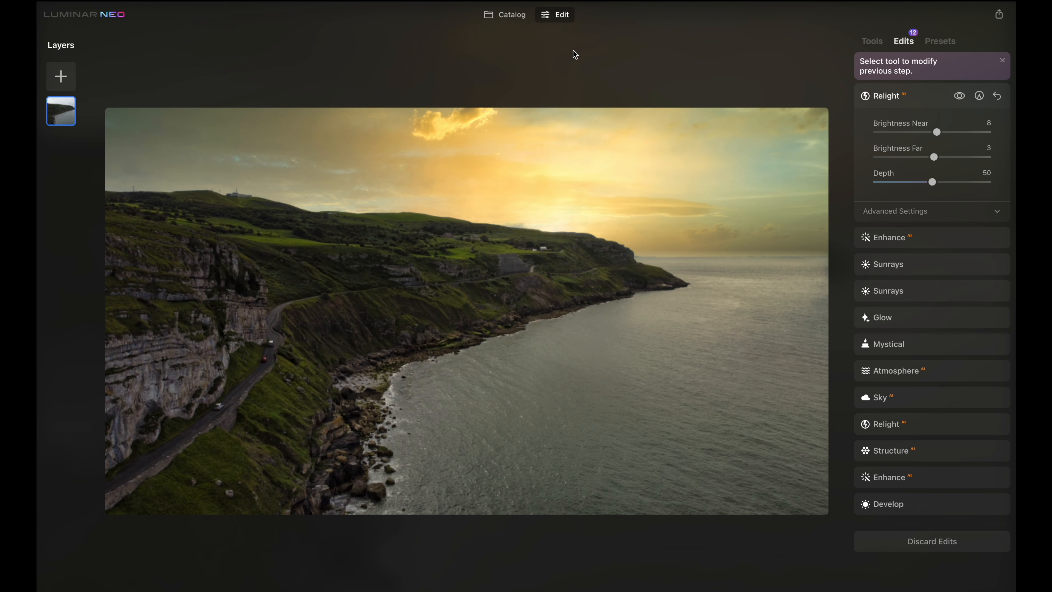
pyautogui.click(872, 40)
pyautogui.click(429, 591)
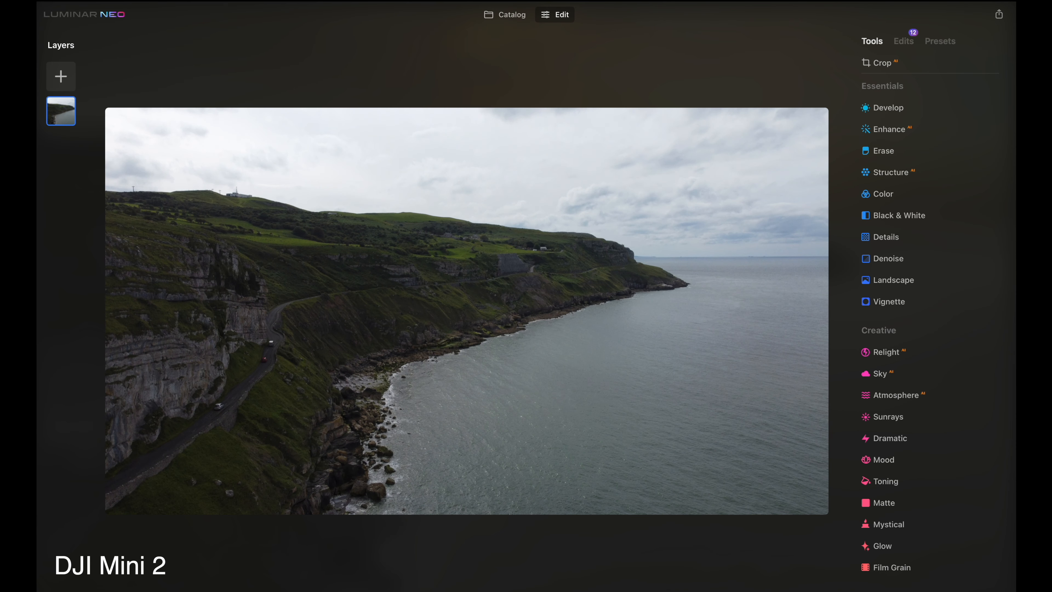
pyautogui.click(429, 591)
pyautogui.click(429, 591)
pyautogui.click(429, 591)
pyautogui.click(504, 591)
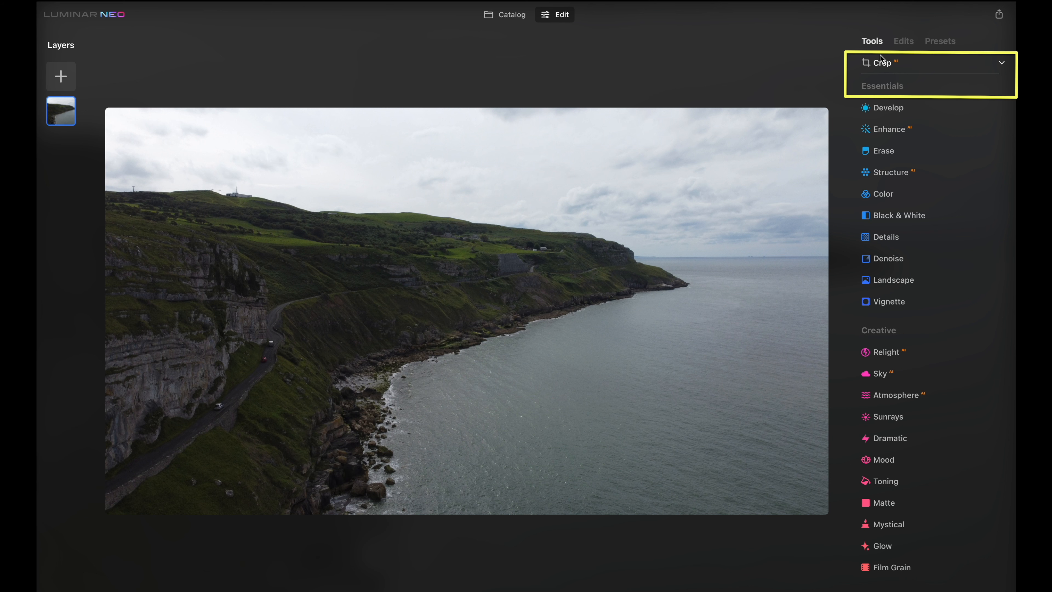
# Open the Crop tool and browse its aspect ratio options
pyautogui.click(951, 66)
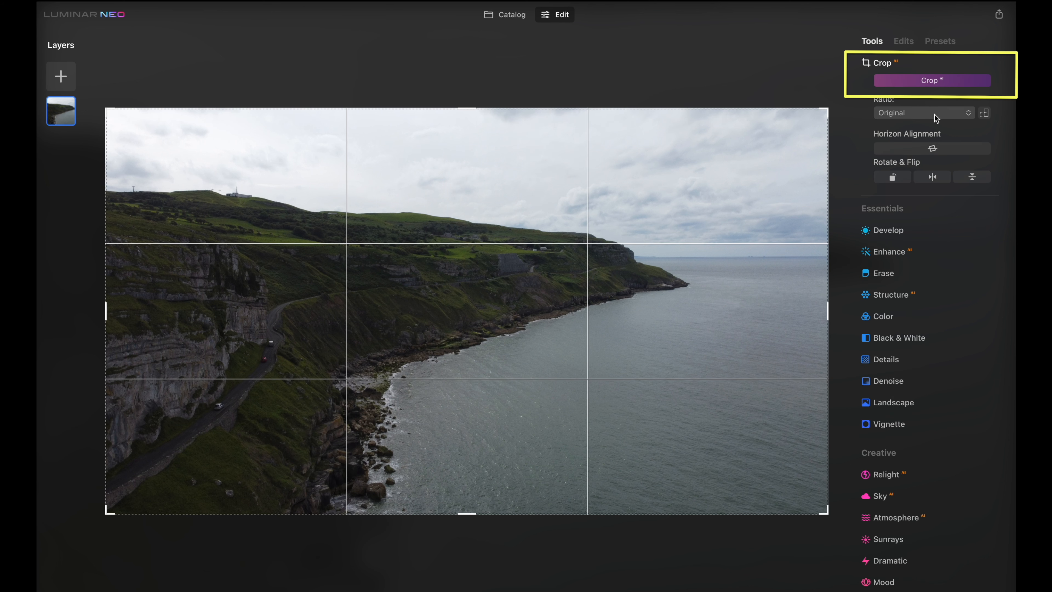
pyautogui.click(920, 115)
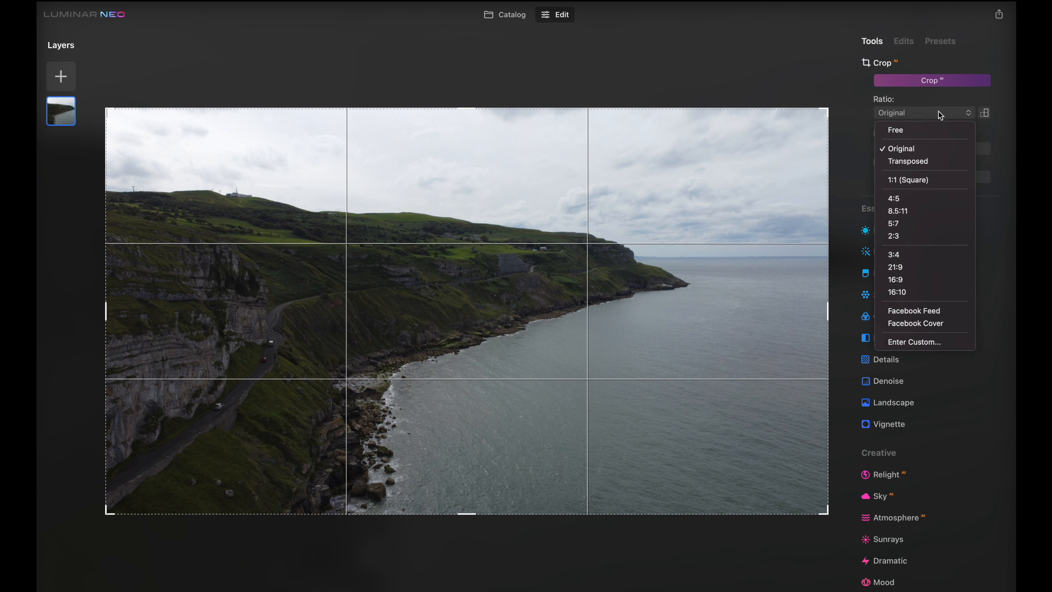
pyautogui.click(934, 181)
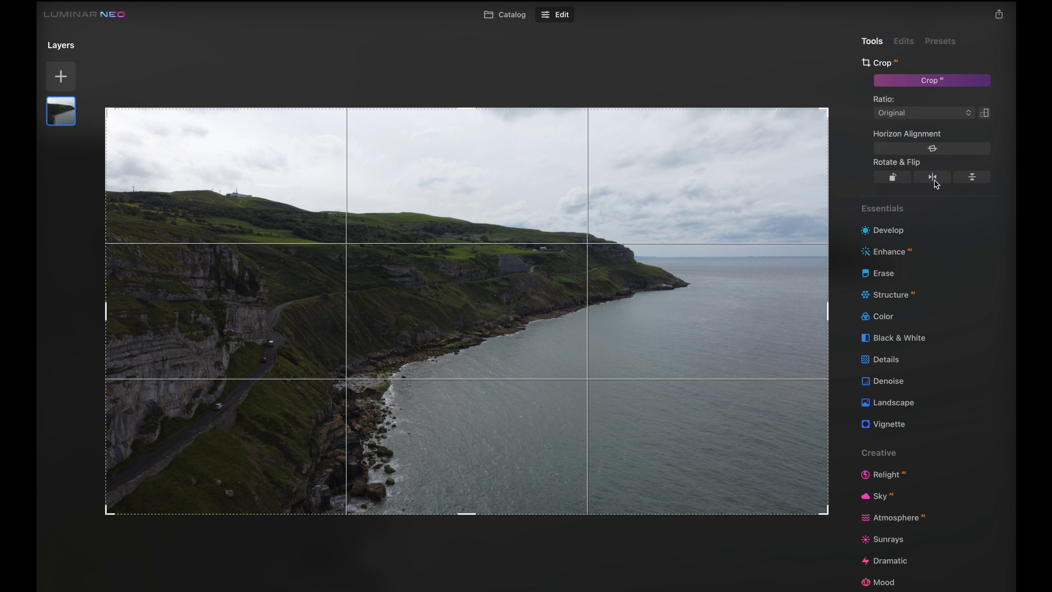
pyautogui.moveTo(561, 280); pyautogui.dragTo(536, 280)
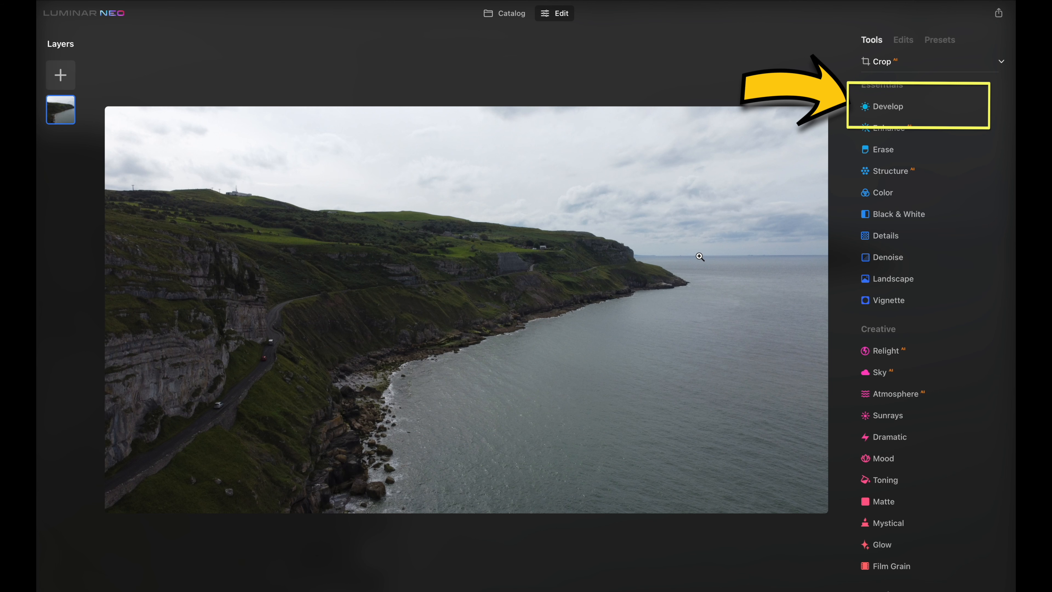
# Open Develop and set Exposure to 0.02, Highlights to -61 and Shadows to 70
pyautogui.click(928, 106)
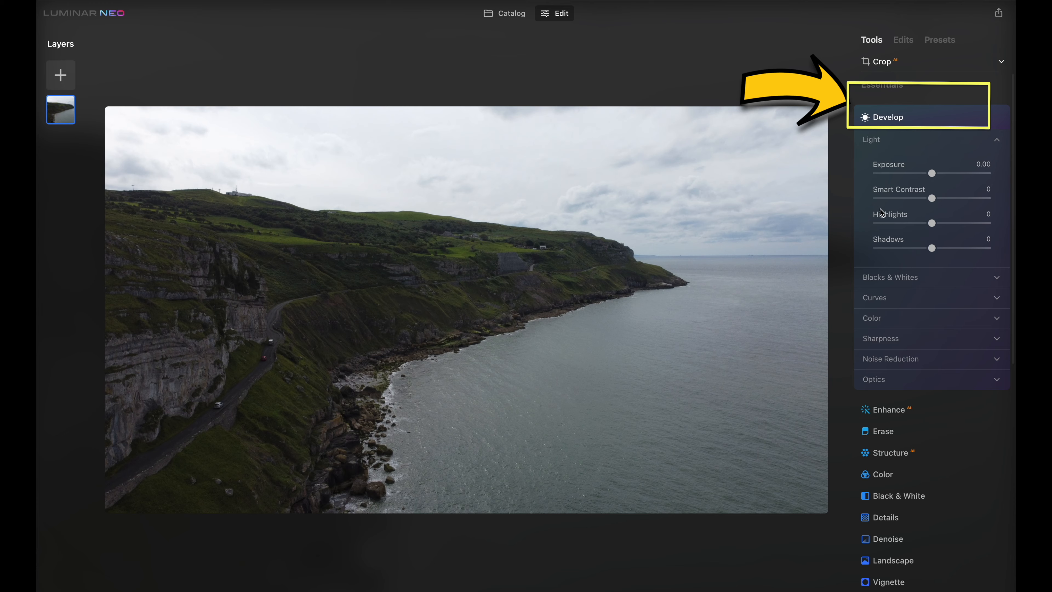
pyautogui.moveTo(932, 173)
pyautogui.mouseDown()
pyautogui.moveTo(909, 171)
pyautogui.moveTo(943, 174)
pyautogui.moveTo(933, 173)
pyautogui.mouseUp()
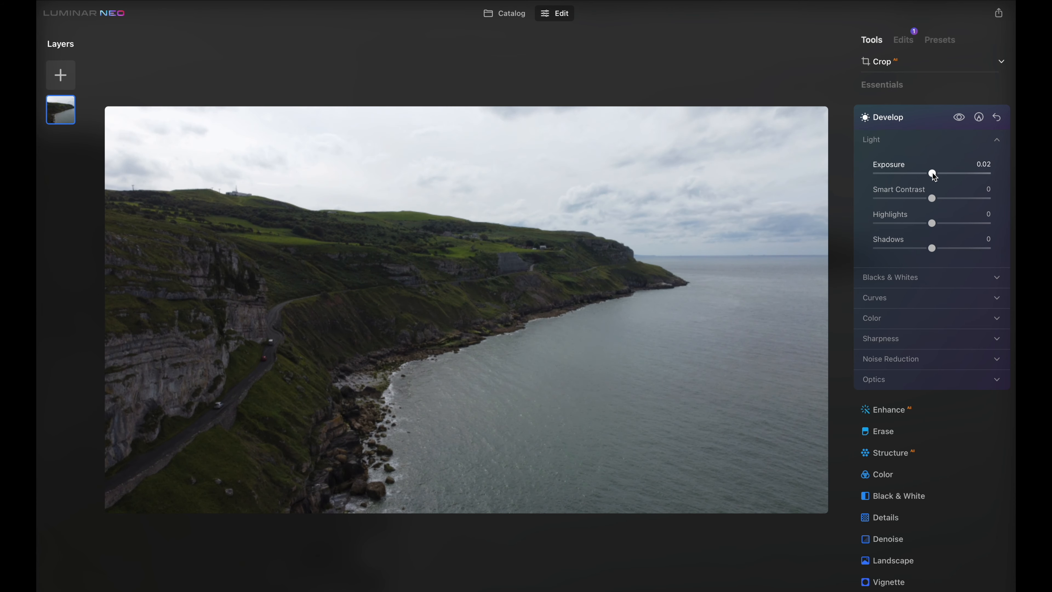
pyautogui.moveTo(931, 224); pyautogui.dragTo(966, 248)
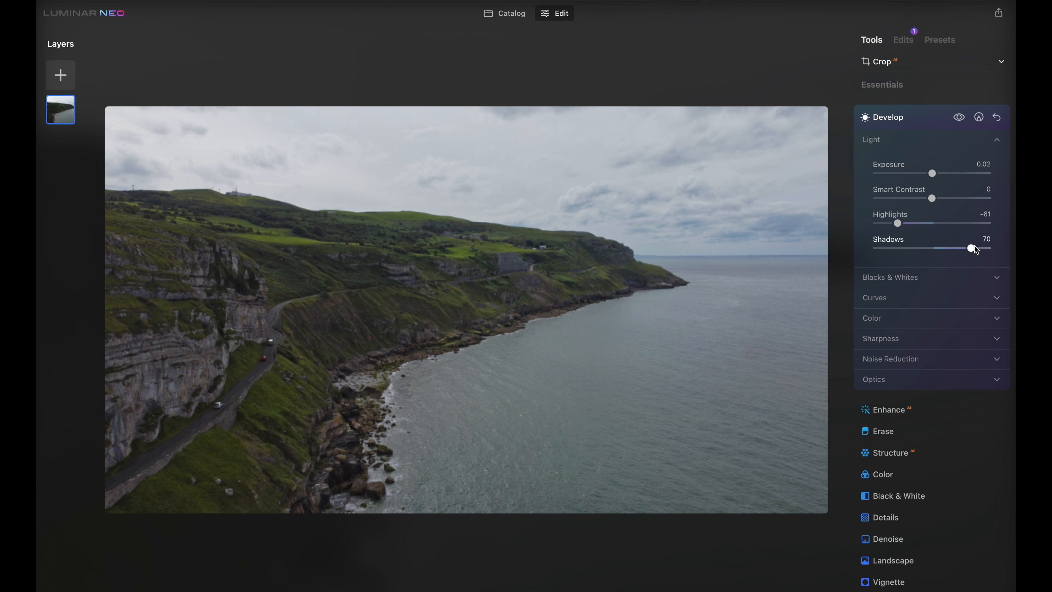
# Raise Smart Contrast to 33, compare before and after, and collapse Develop
pyautogui.moveTo(933, 199); pyautogui.dragTo(953, 201)
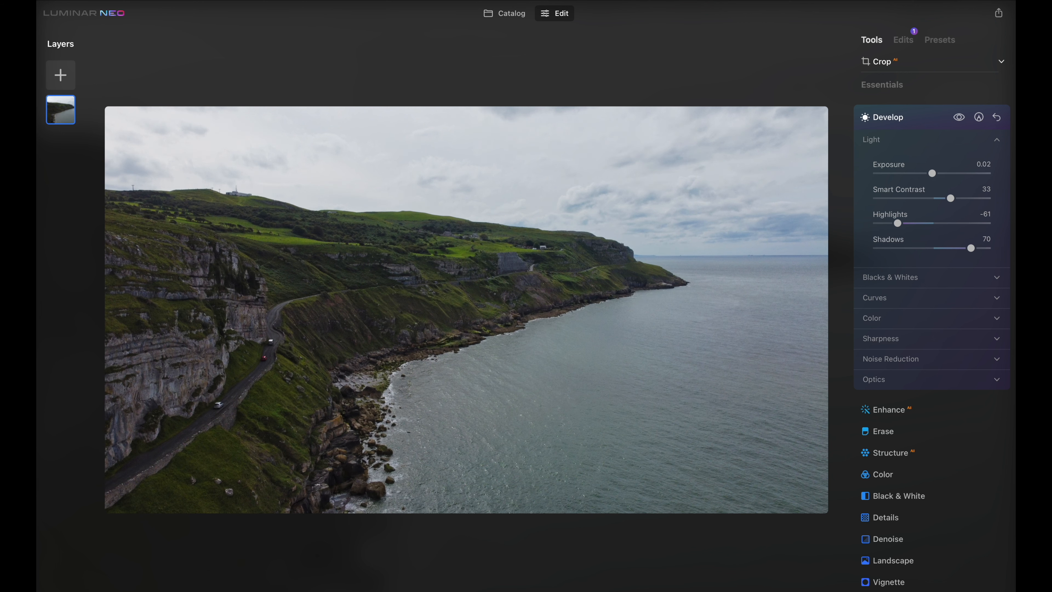
pyautogui.press('\\')
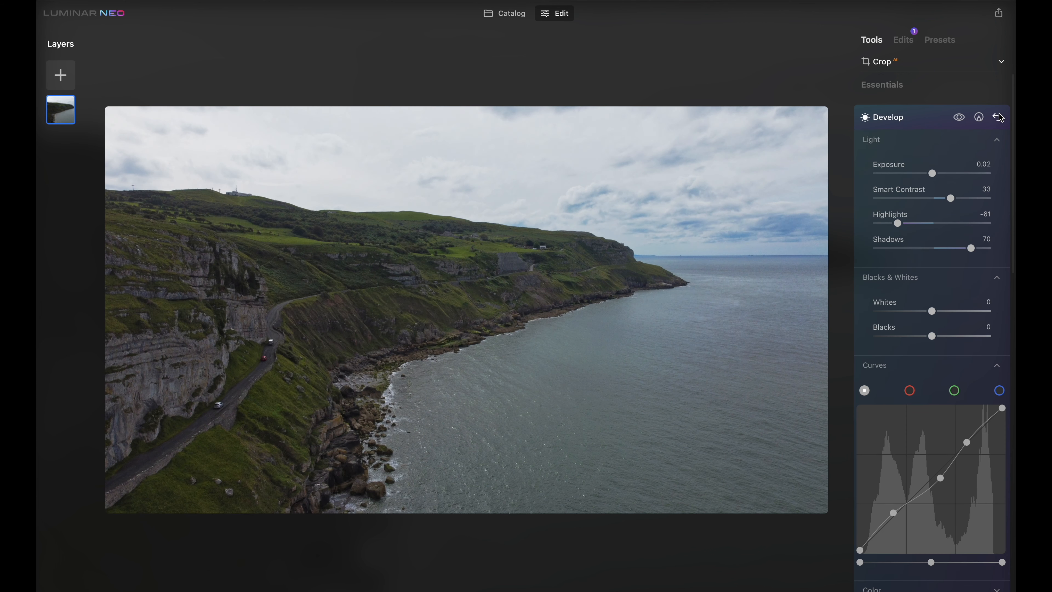
pyautogui.click(1000, 118)
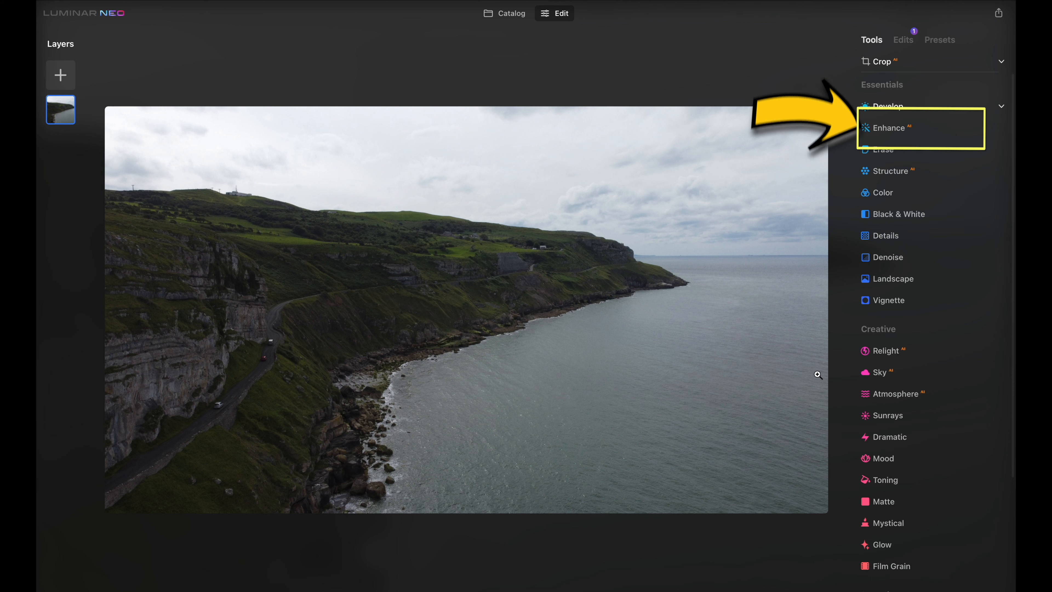
# Open Enhance and raise Accent to 94
pyautogui.click(918, 132)
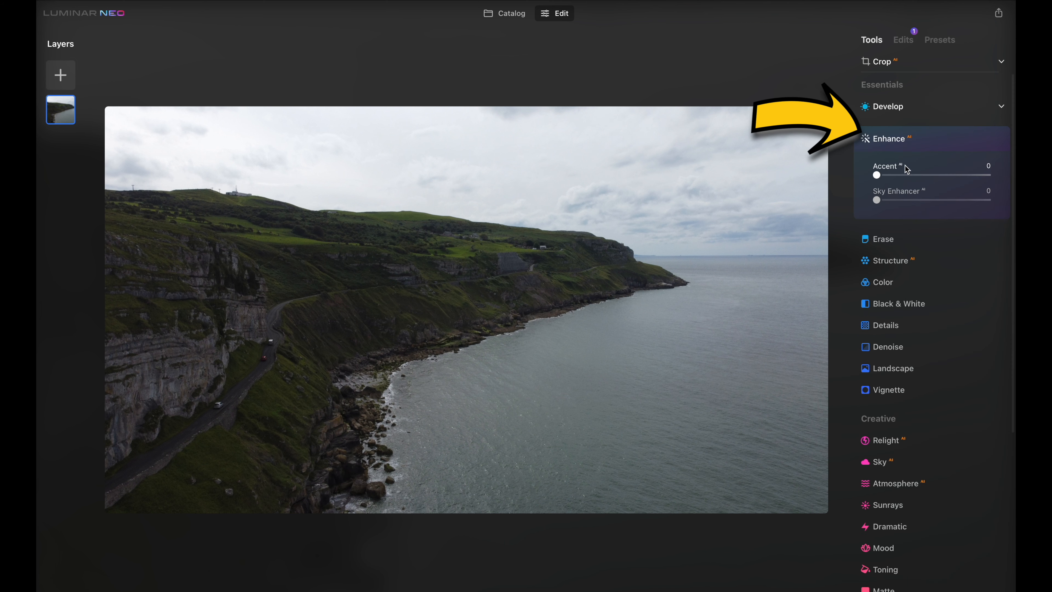
pyautogui.moveTo(881, 176); pyautogui.dragTo(930, 176)
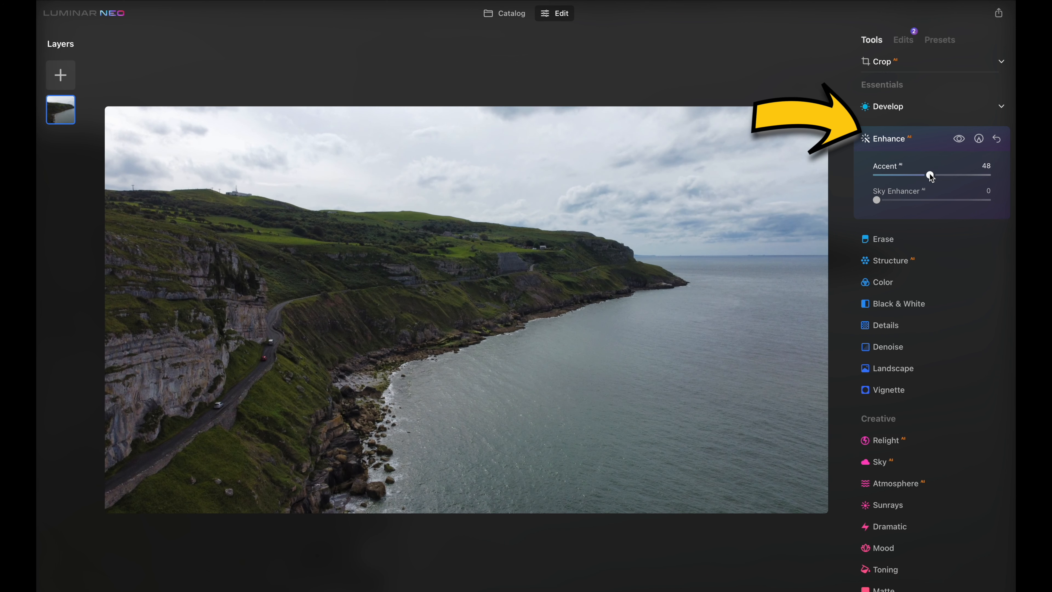
pyautogui.moveTo(933, 176); pyautogui.dragTo(982, 178)
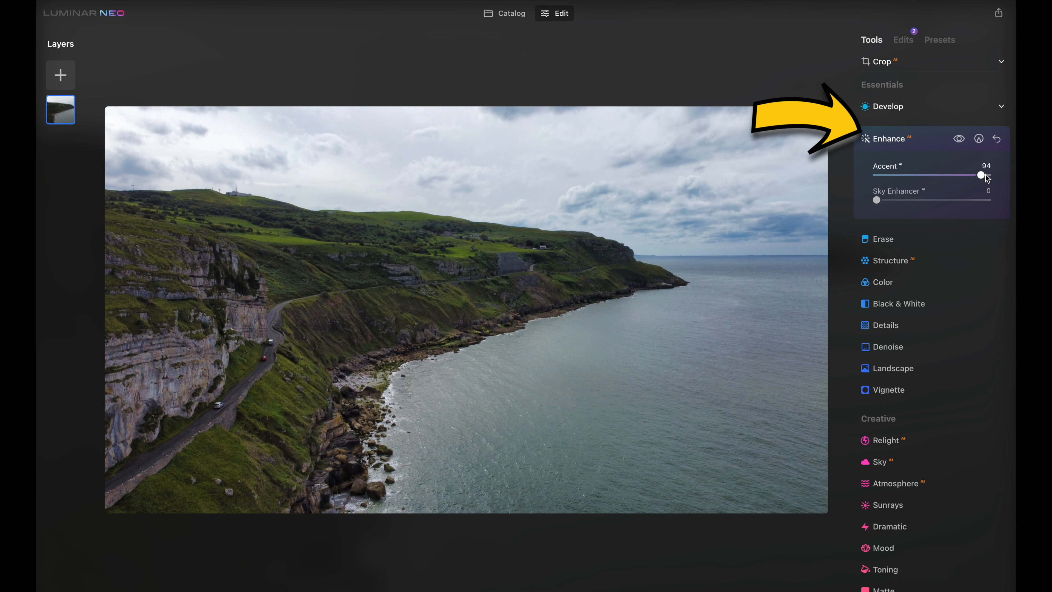
# Compare before and after, then reset the Enhance tool
pyautogui.click(422, 591)
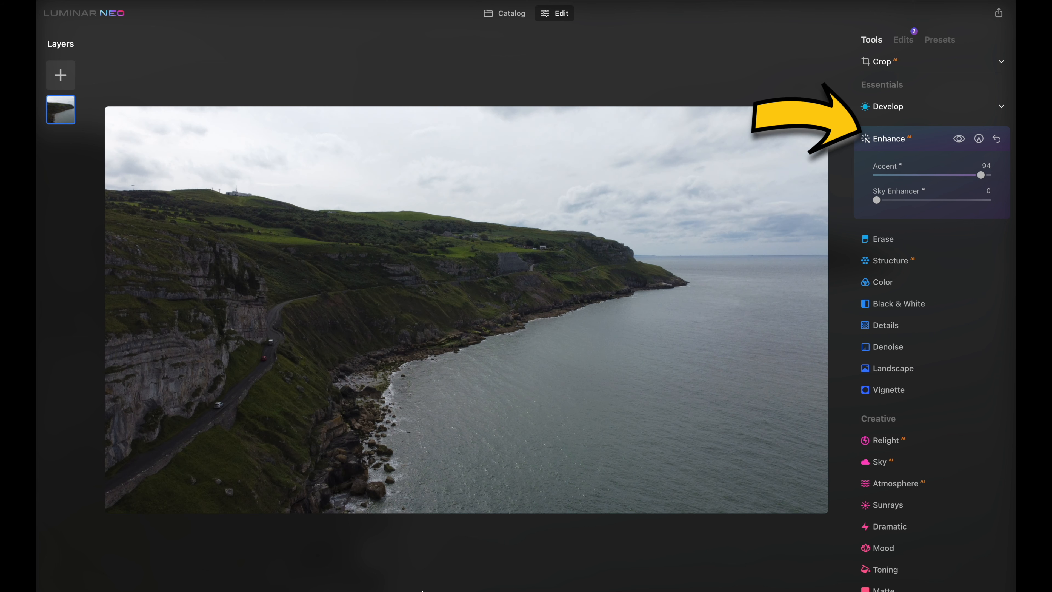
pyautogui.click(423, 591)
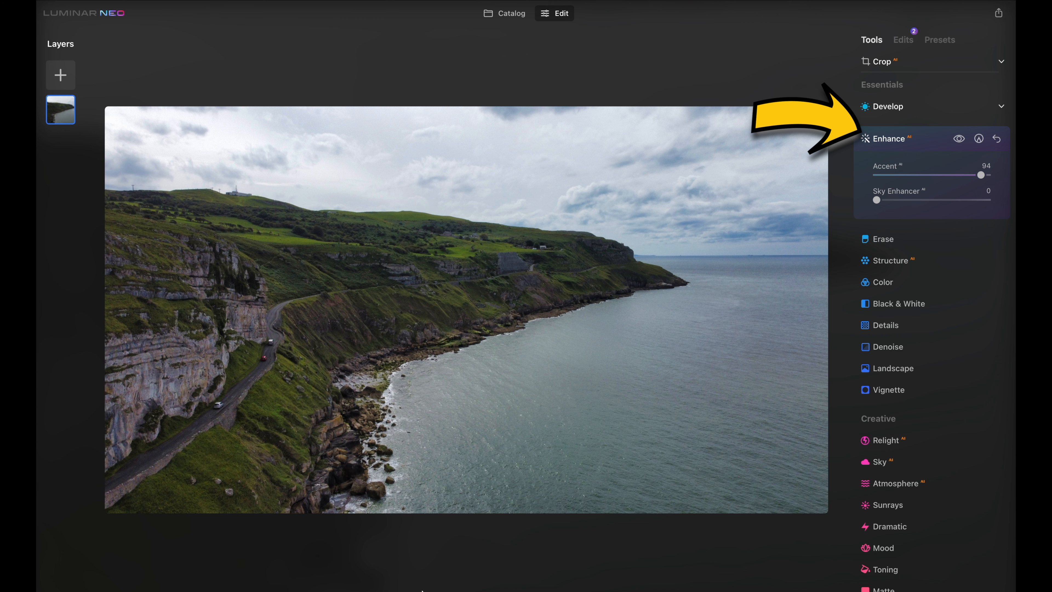
pyautogui.moveTo(965, 179); pyautogui.dragTo(995, 201)
pyautogui.click(997, 139)
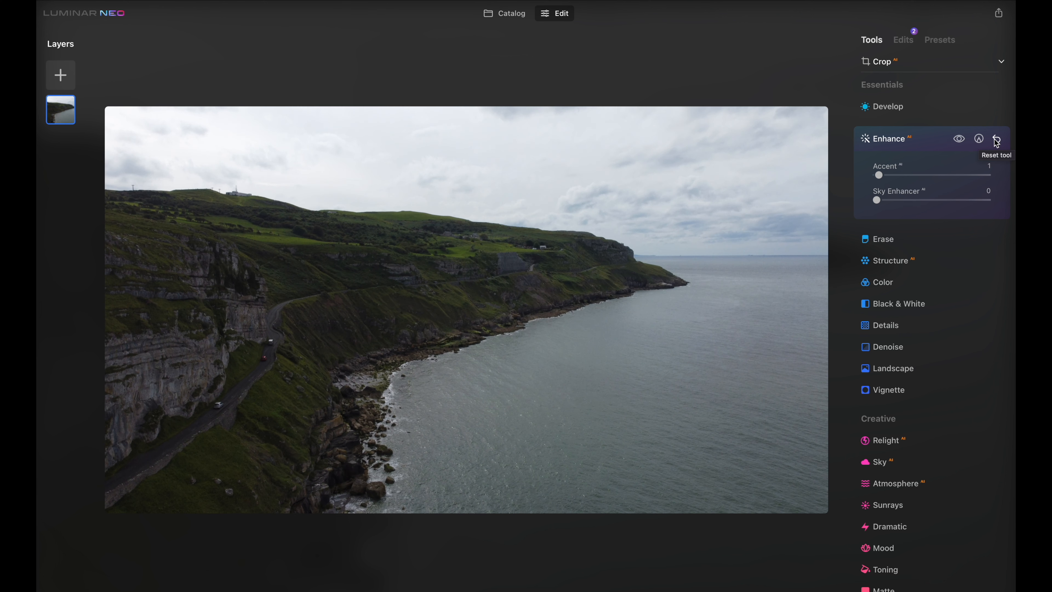
# Open Structure, try Amount at 51, and drag it back to about zero
pyautogui.click(938, 149)
pyautogui.click(933, 170)
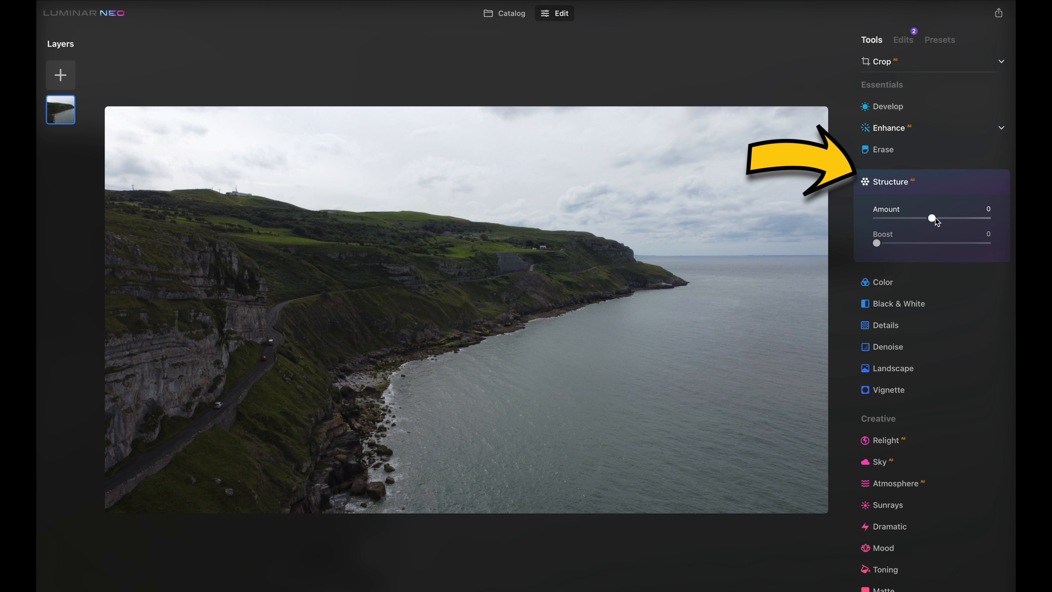
pyautogui.moveTo(936, 219); pyautogui.dragTo(966, 219)
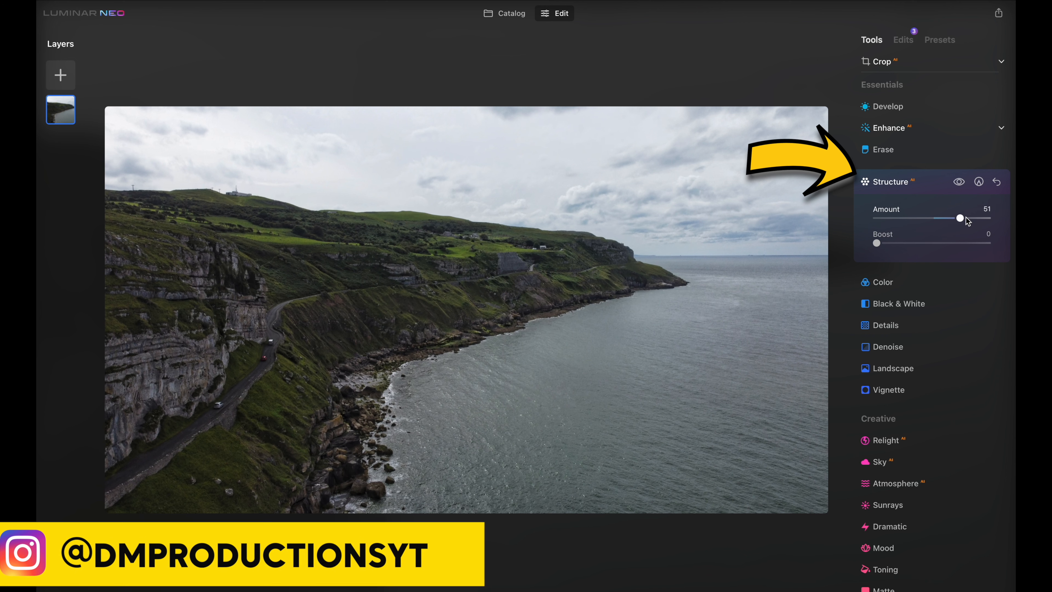
pyautogui.moveTo(965, 219); pyautogui.dragTo(940, 219)
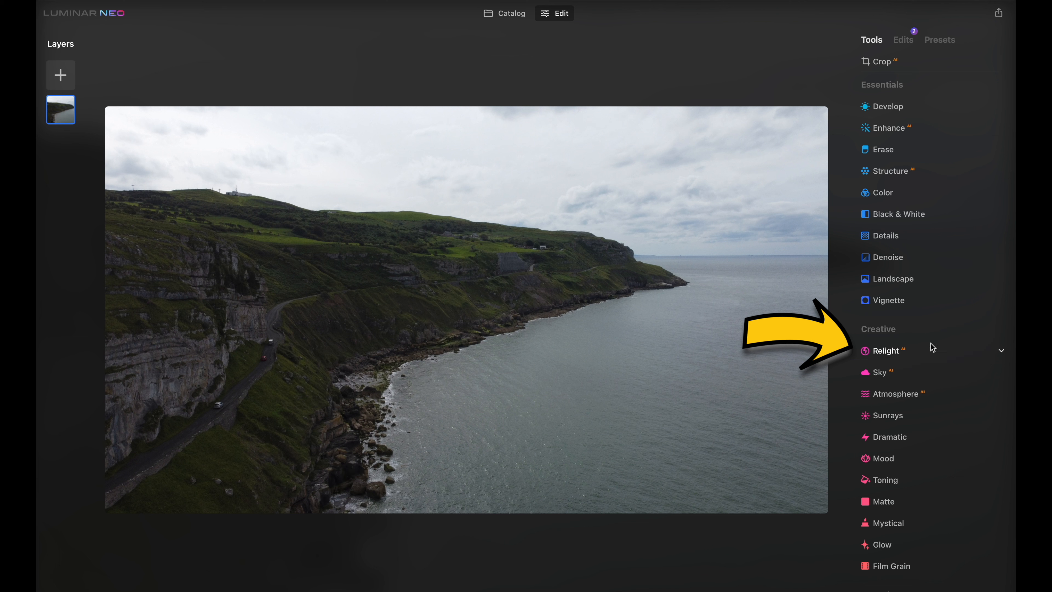
# Open Relight and set Brightness Near to 85 and Brightness Far to -13
pyautogui.click(934, 351)
pyautogui.scroll(-3, 936, 352)
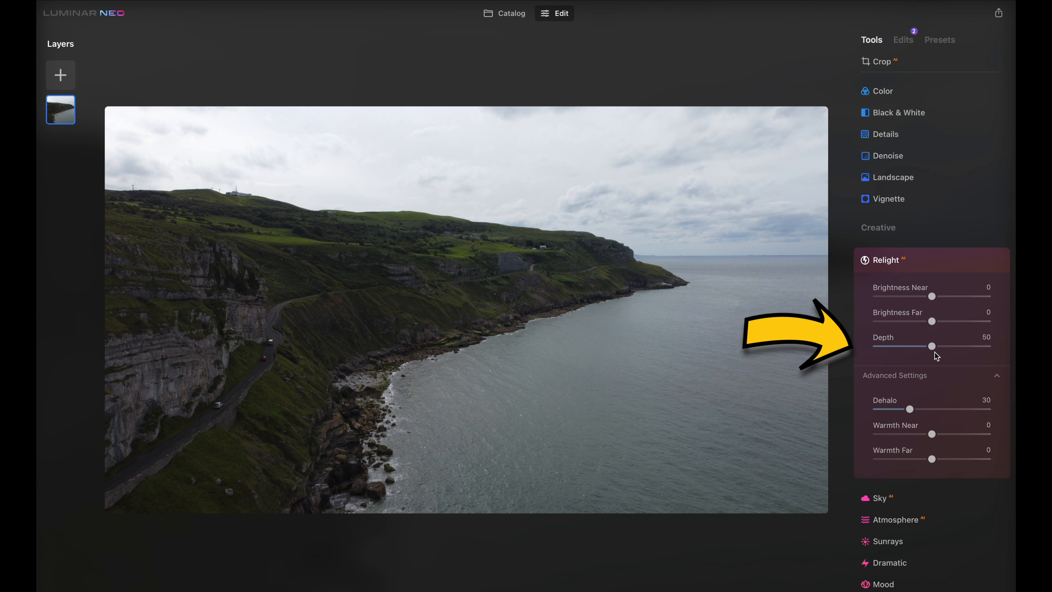
pyautogui.moveTo(932, 297); pyautogui.dragTo(985, 297)
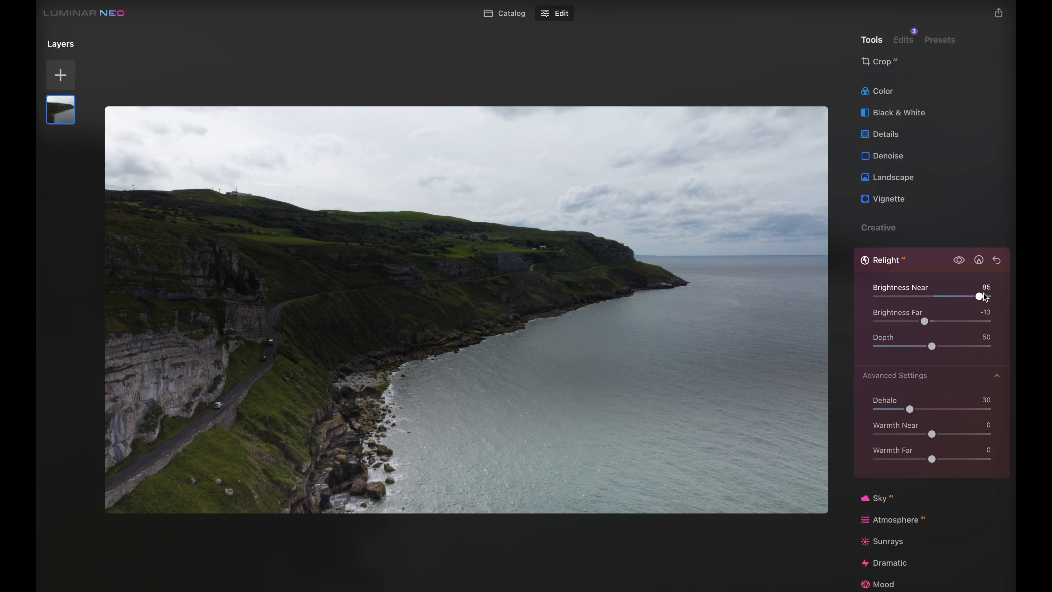
pyautogui.moveTo(933, 347)
pyautogui.mouseDown()
pyautogui.moveTo(873, 353)
pyautogui.moveTo(1012, 350)
pyautogui.moveTo(918, 348)
pyautogui.mouseUp()
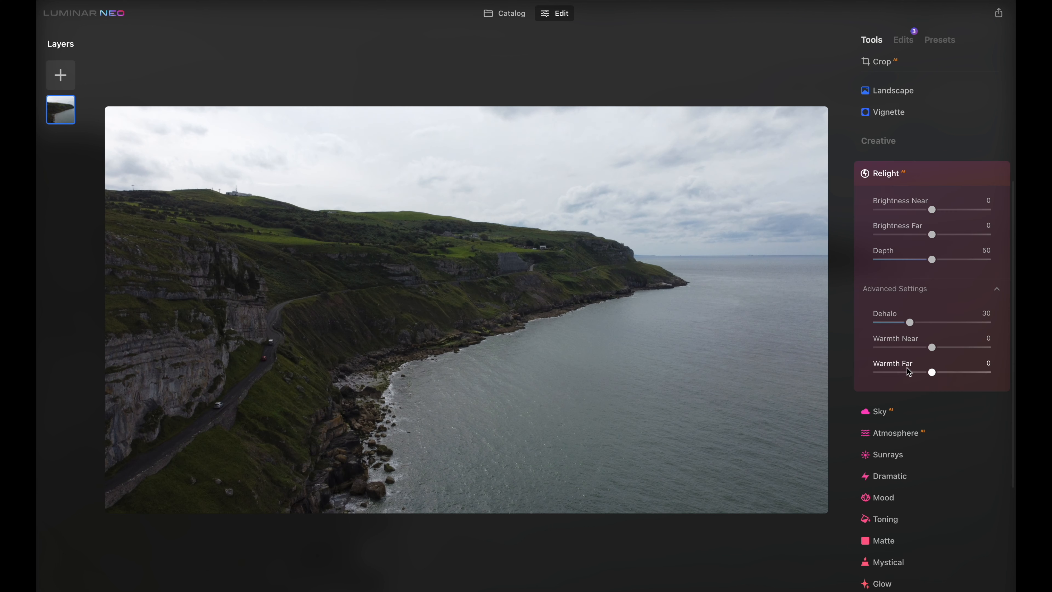
# Open the Sky tool, replace the sky with Sunset 2, and set Relight Strength to 33
pyautogui.click(926, 413)
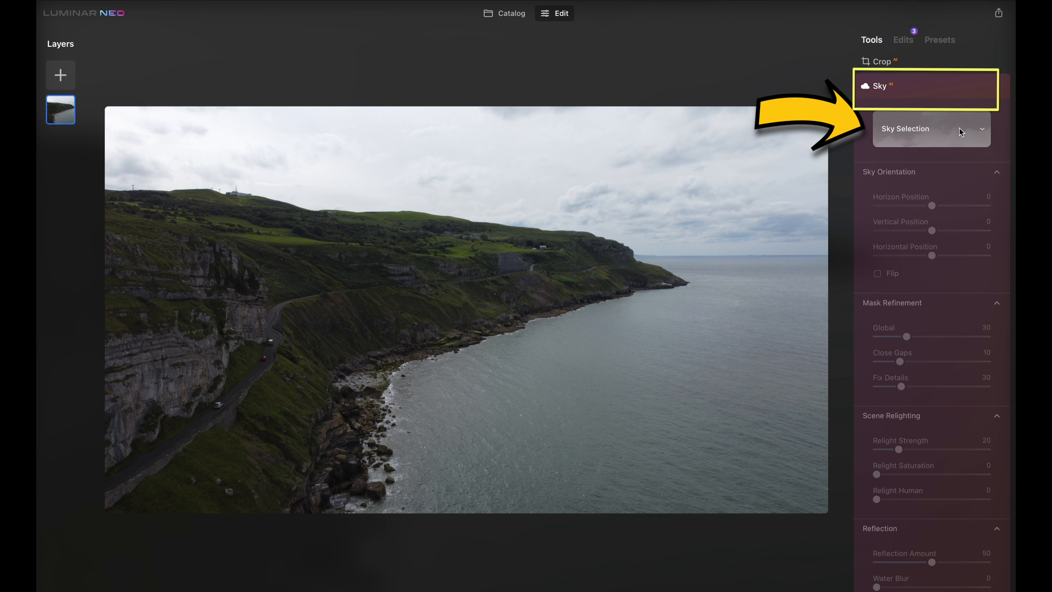
pyautogui.click(945, 129)
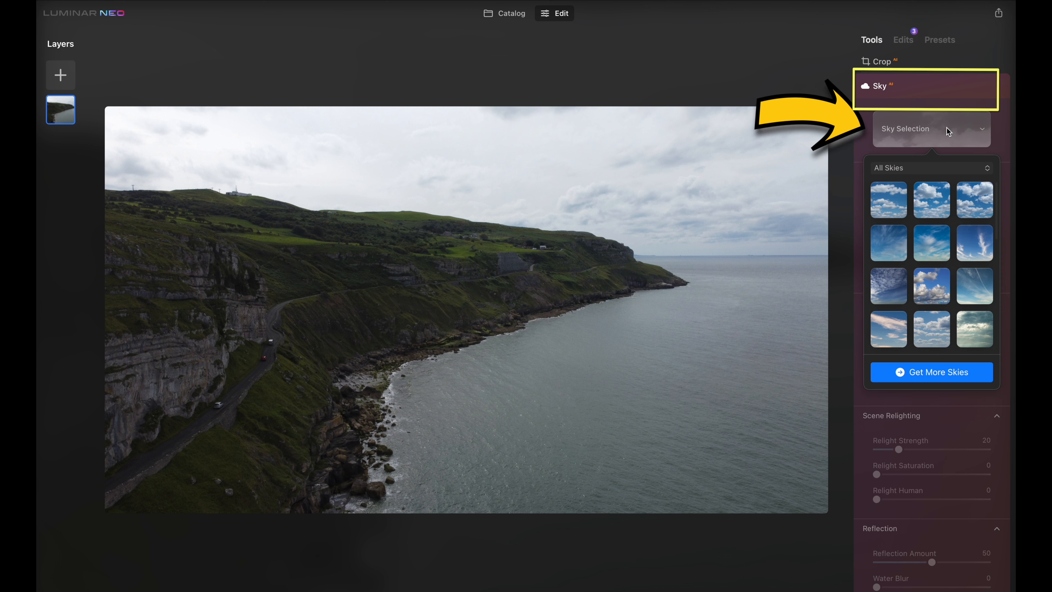
pyautogui.scroll(-10, 945, 280)
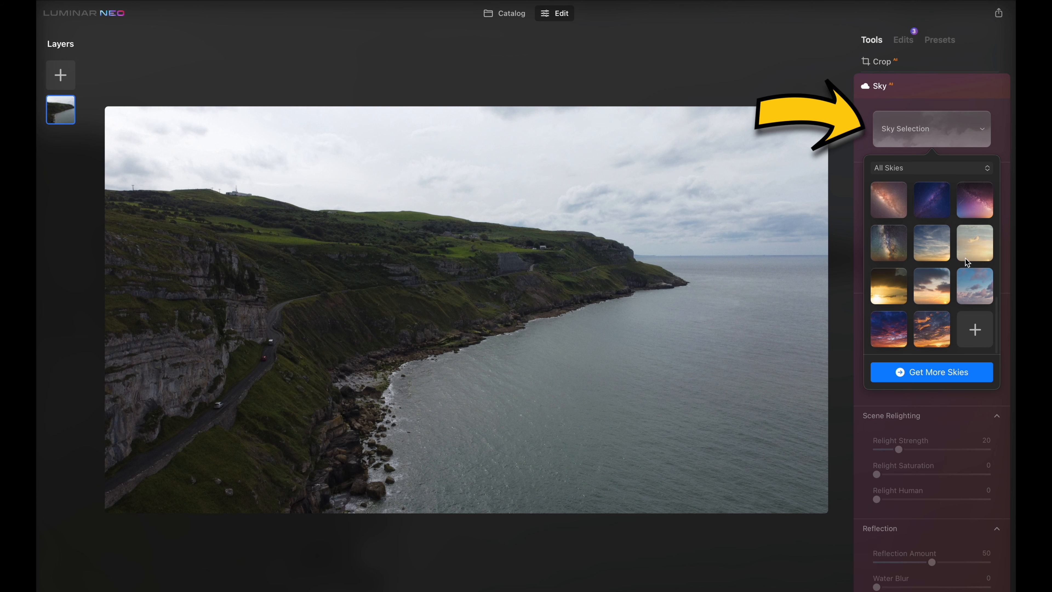
pyautogui.click(894, 288)
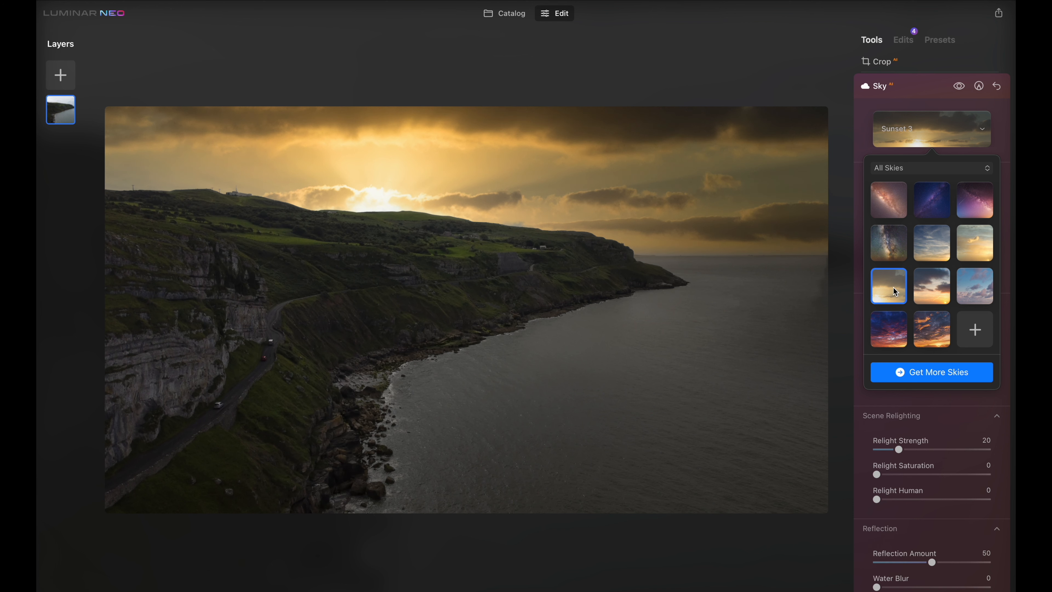
pyautogui.click(969, 242)
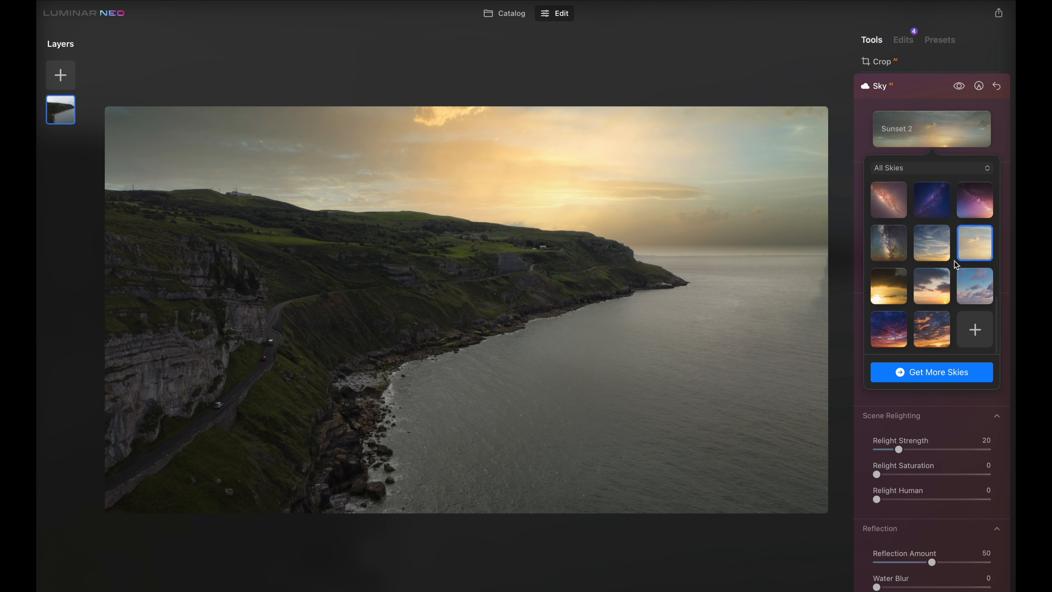
pyautogui.moveTo(901, 451)
pyautogui.mouseDown()
pyautogui.moveTo(961, 443)
pyautogui.moveTo(846, 446)
pyautogui.moveTo(914, 450)
pyautogui.mouseUp()
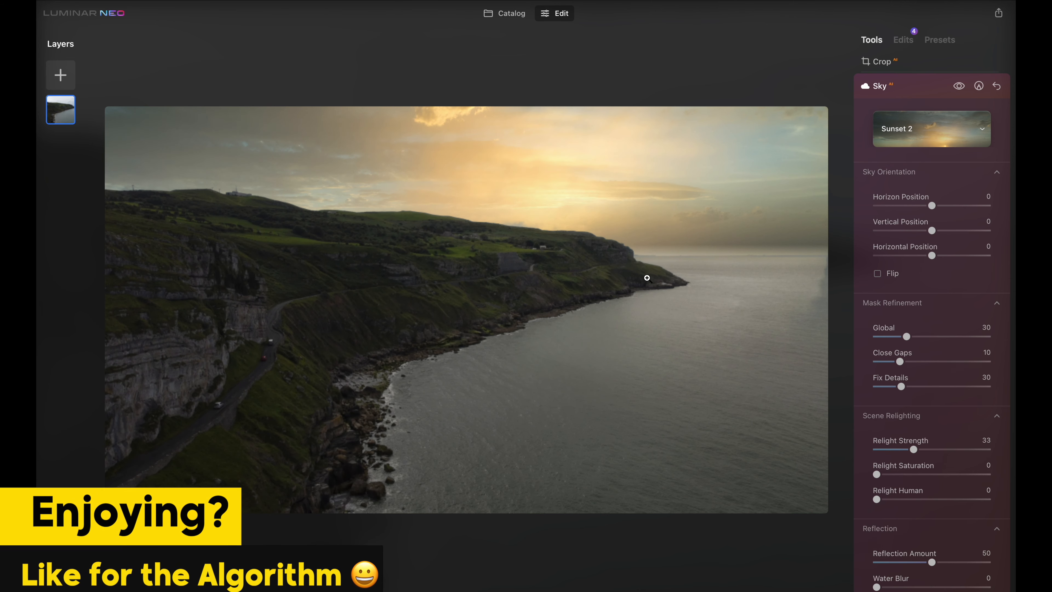
# Zoom in to inspect the replaced sky along the clifftop and horizon
pyautogui.doubleClick(517, 225)
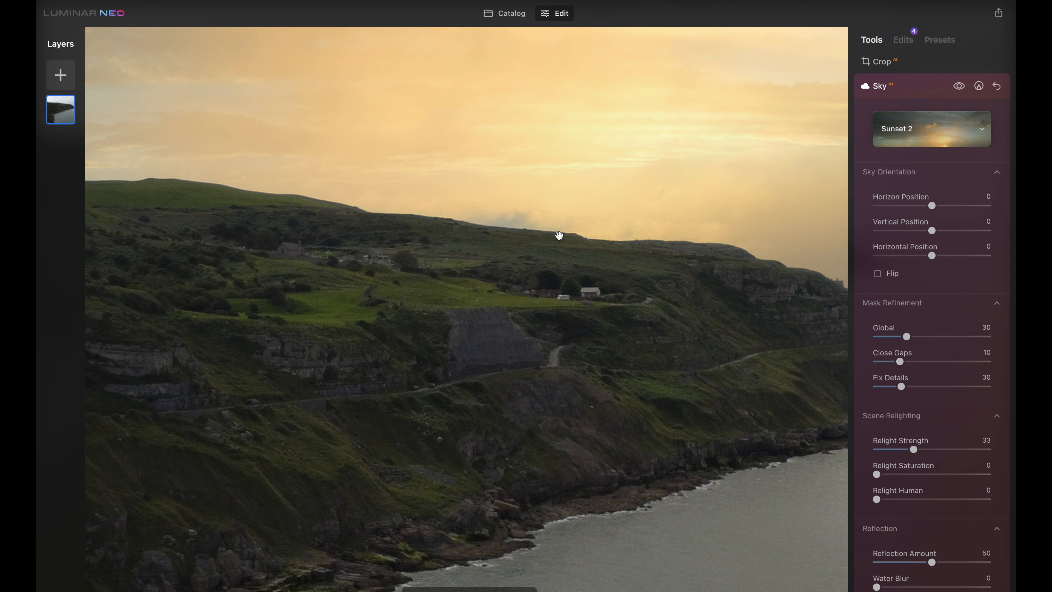
pyautogui.doubleClick(676, 252)
pyautogui.doubleClick(660, 254)
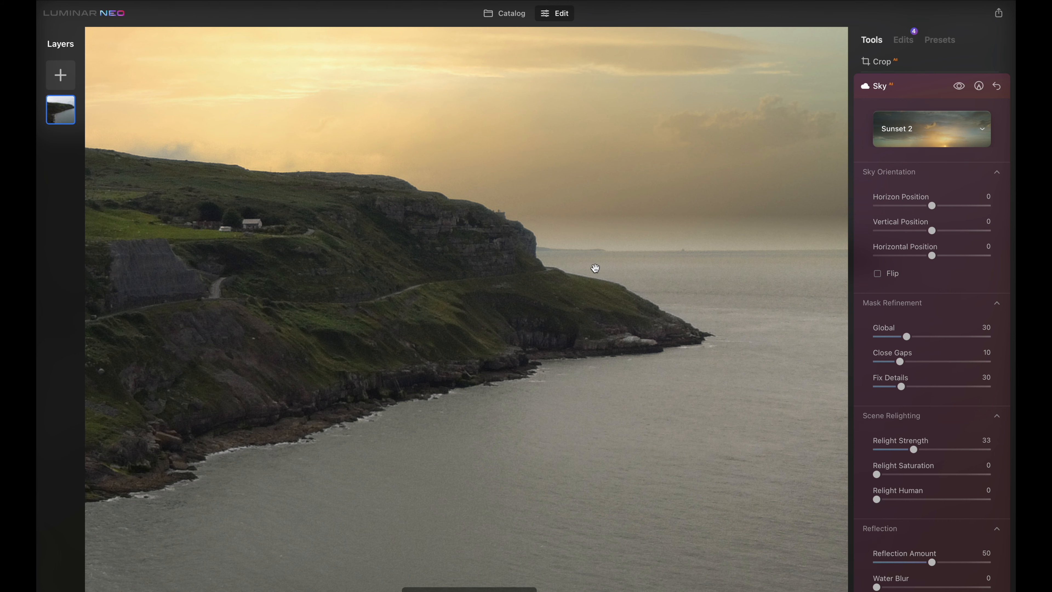
pyautogui.doubleClick(559, 254)
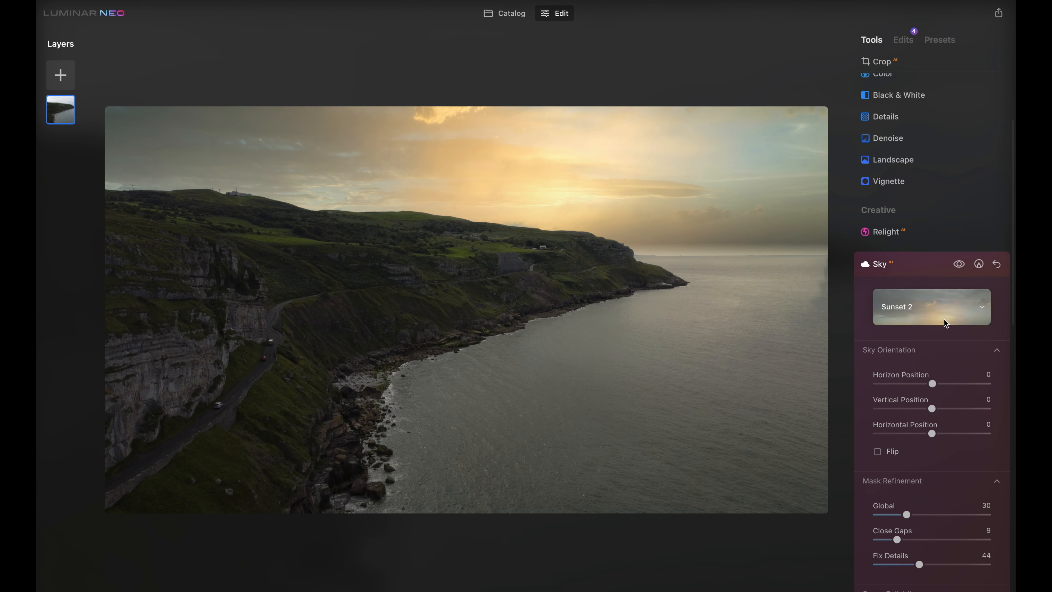
# Reopen Relight and set Brightness Far to -25 and Brightness Near to 43
pyautogui.click(897, 265)
pyautogui.click(910, 231)
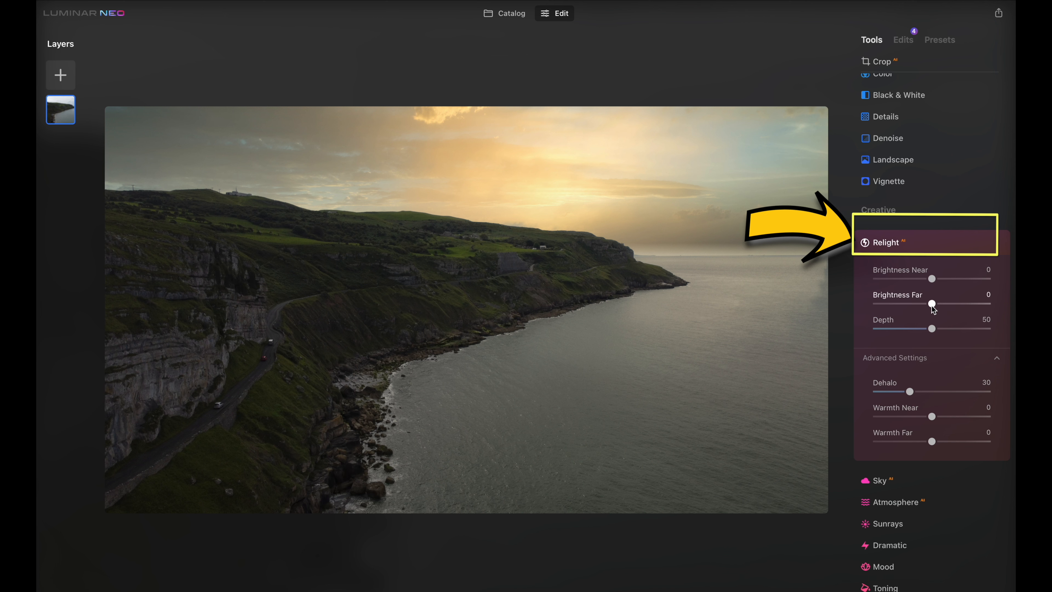
pyautogui.moveTo(933, 304)
pyautogui.mouseDown()
pyautogui.moveTo(951, 304)
pyautogui.moveTo(905, 306)
pyautogui.moveTo(938, 304)
pyautogui.moveTo(919, 306)
pyautogui.mouseUp()
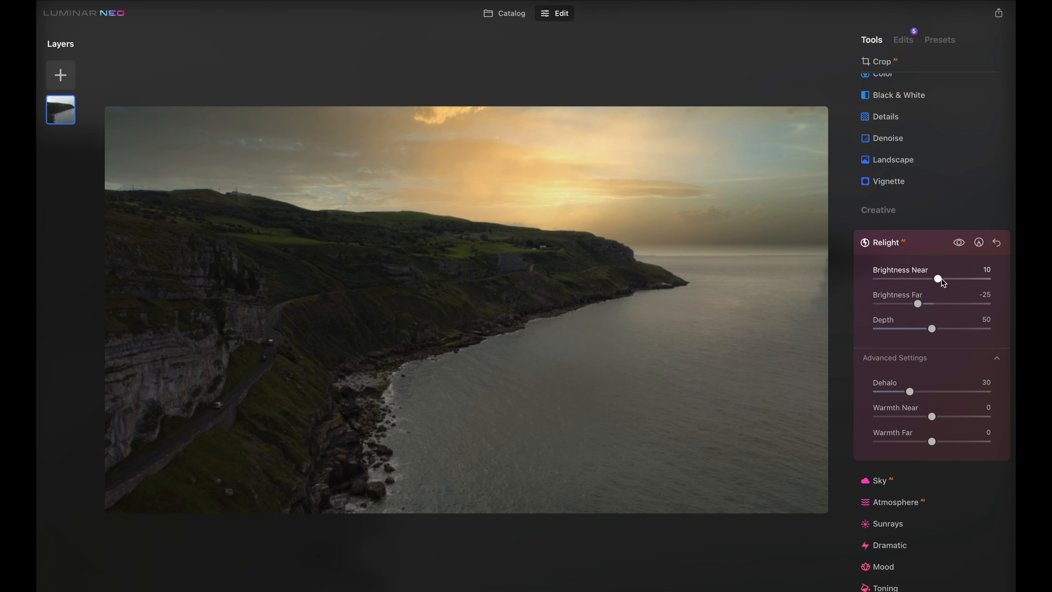
pyautogui.moveTo(952, 278)
pyautogui.mouseDown()
pyautogui.moveTo(938, 277)
pyautogui.moveTo(969, 278)
pyautogui.mouseUp()
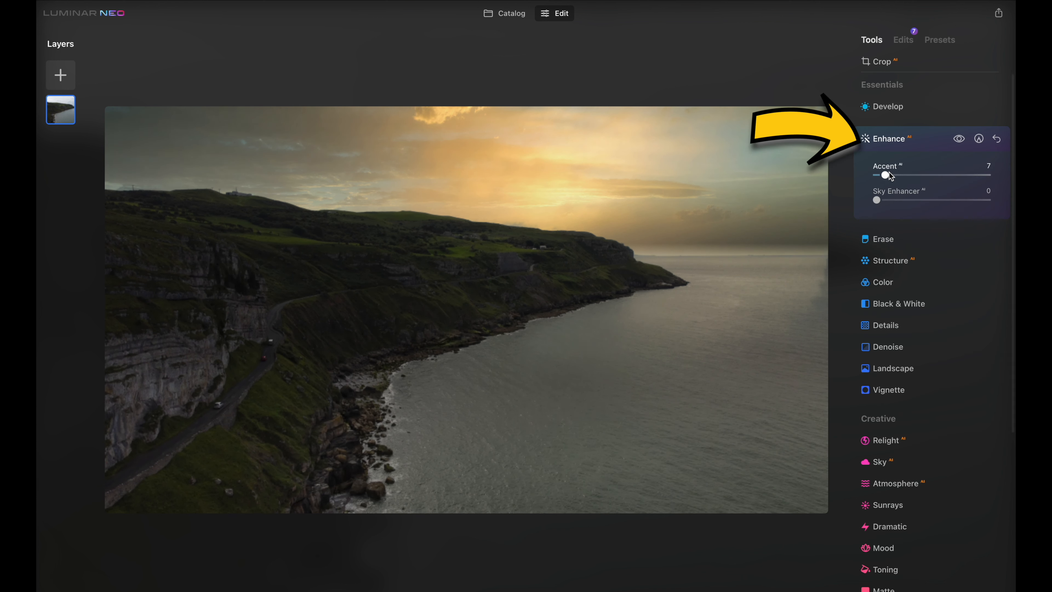
# In Enhance, set Accent to 16 and Sky Enhancer to 47
pyautogui.moveTo(890, 175); pyautogui.dragTo(900, 175)
pyautogui.moveTo(876, 201); pyautogui.dragTo(926, 202)
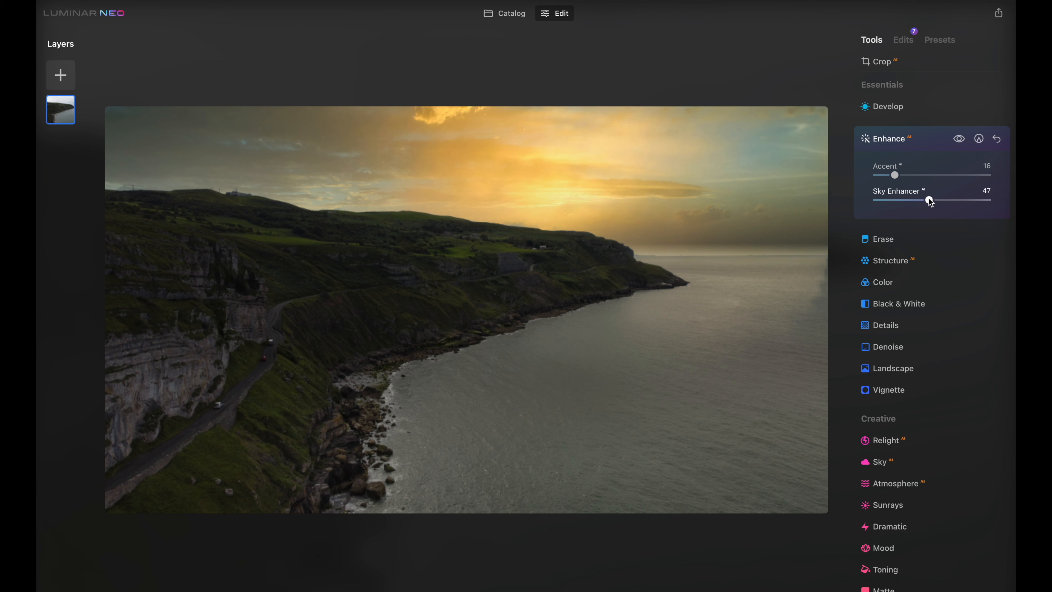
# Open Sunrays, place the sun center over the clifftop in the middle of the photo, and set Amount to 3
pyautogui.scroll(-3, 991, 304)
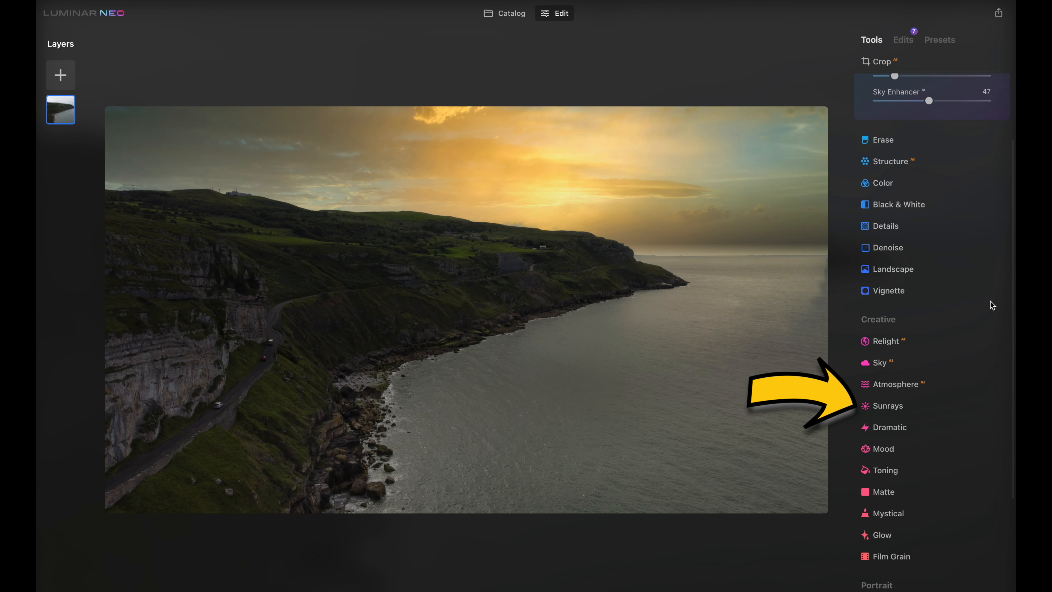
pyautogui.click(929, 403)
pyautogui.click(928, 404)
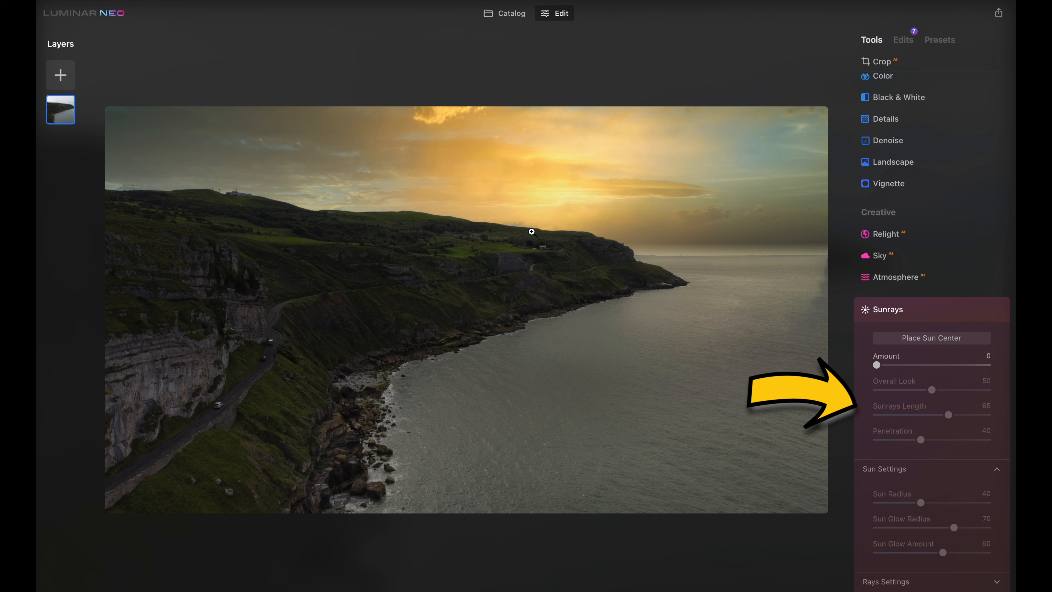
pyautogui.click(908, 342)
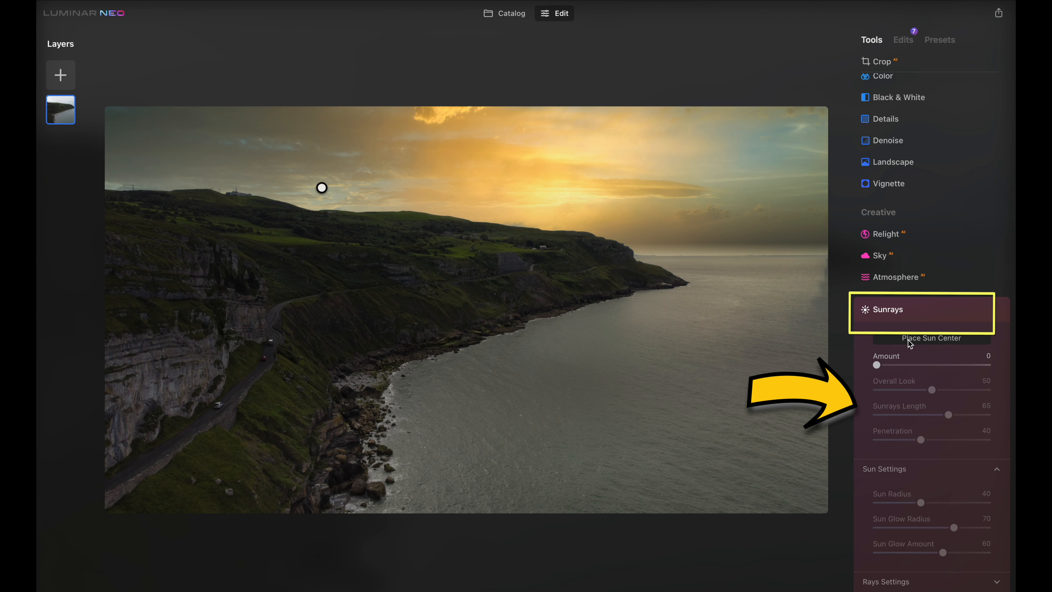
pyautogui.moveTo(322, 187)
pyautogui.mouseDown()
pyautogui.moveTo(357, 217)
pyautogui.moveTo(537, 243)
pyautogui.mouseUp()
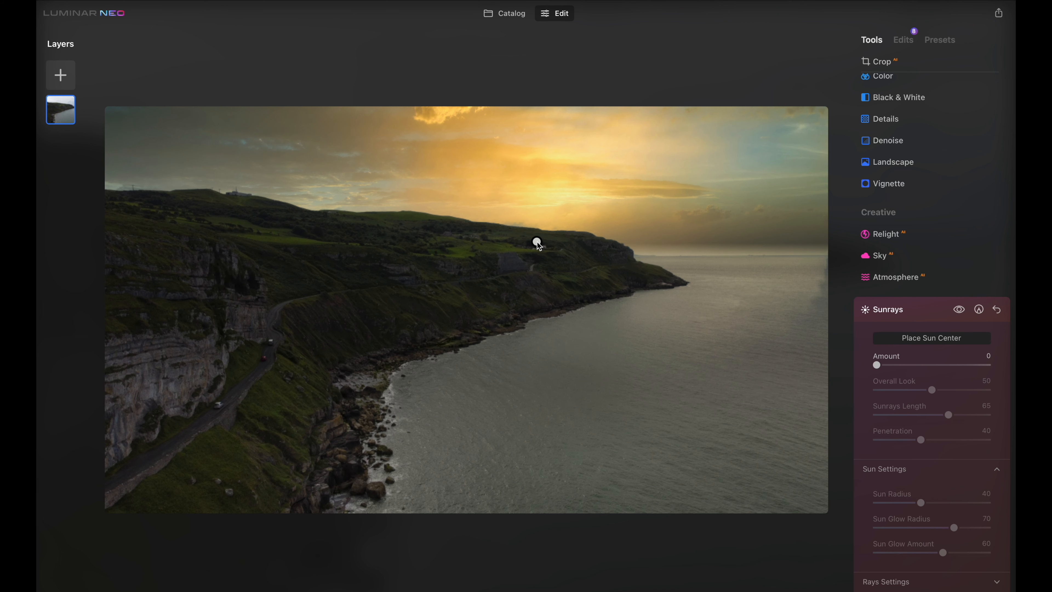
pyautogui.moveTo(878, 365)
pyautogui.mouseDown()
pyautogui.moveTo(993, 364)
pyautogui.moveTo(881, 365)
pyautogui.mouseUp()
pyautogui.moveTo(538, 242); pyautogui.dragTo(549, 261)
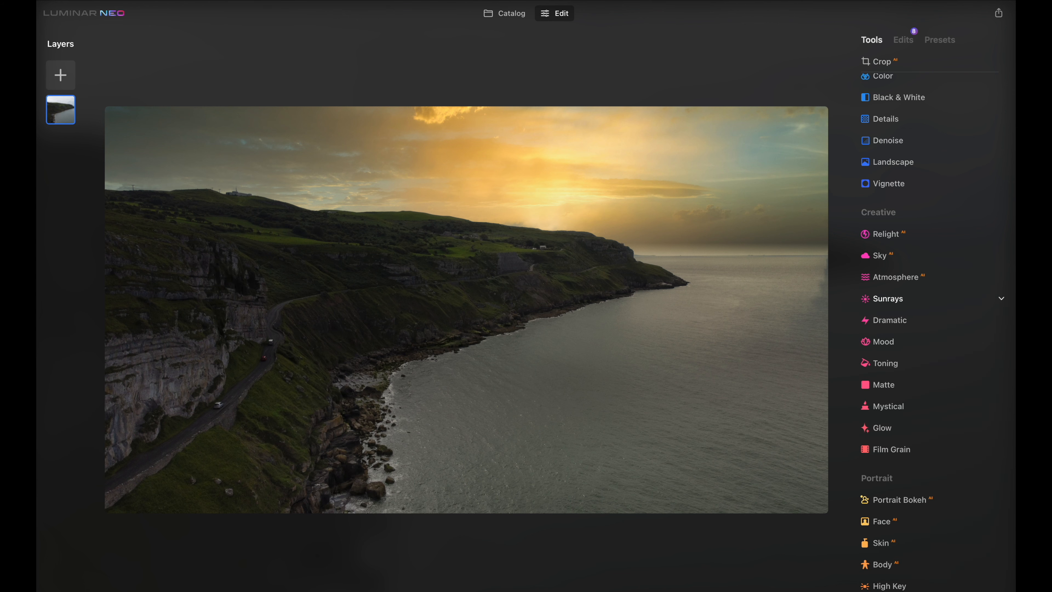
# Compare the edited photo with the original, then return to the Catalog
pyautogui.press('\\')
pyautogui.press('\\')
pyautogui.click(505, 15)
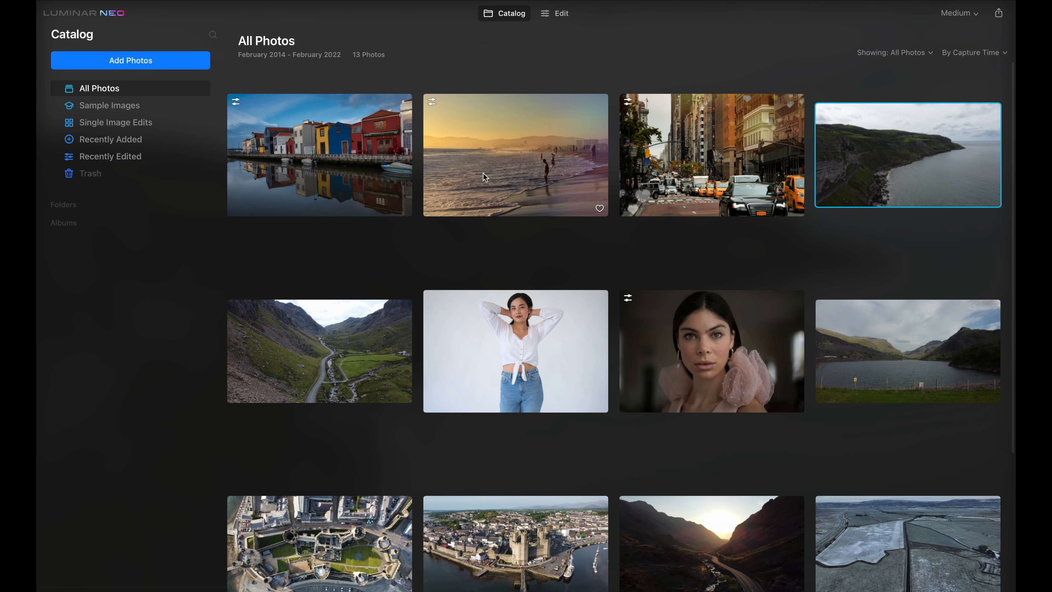
# Open the beach sunset photo and delete its existing Enhance and Erase edits
pyautogui.doubleClick(475, 167)
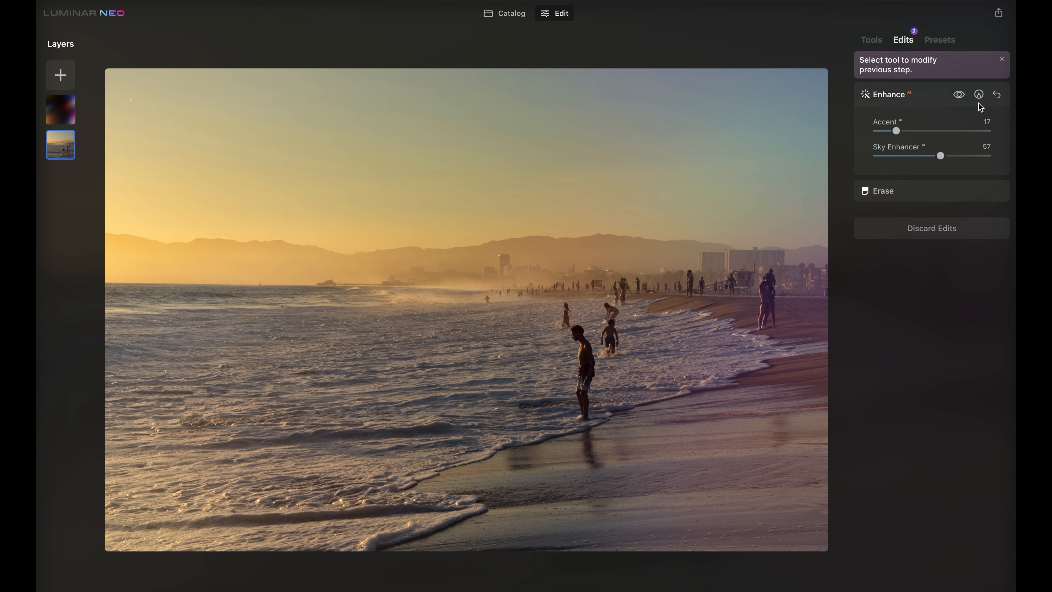
pyautogui.click(997, 94)
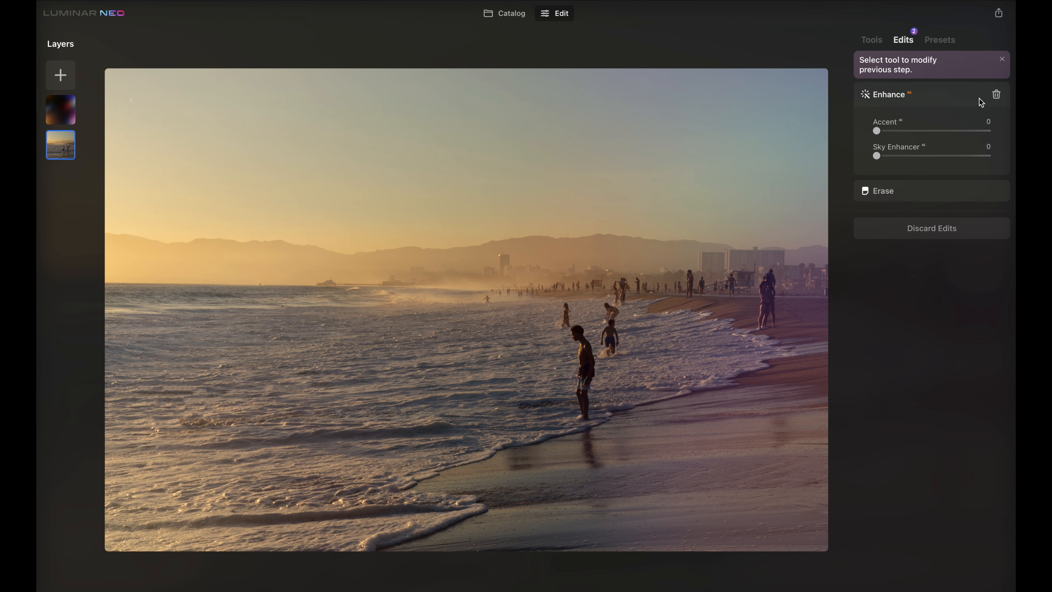
pyautogui.click(998, 95)
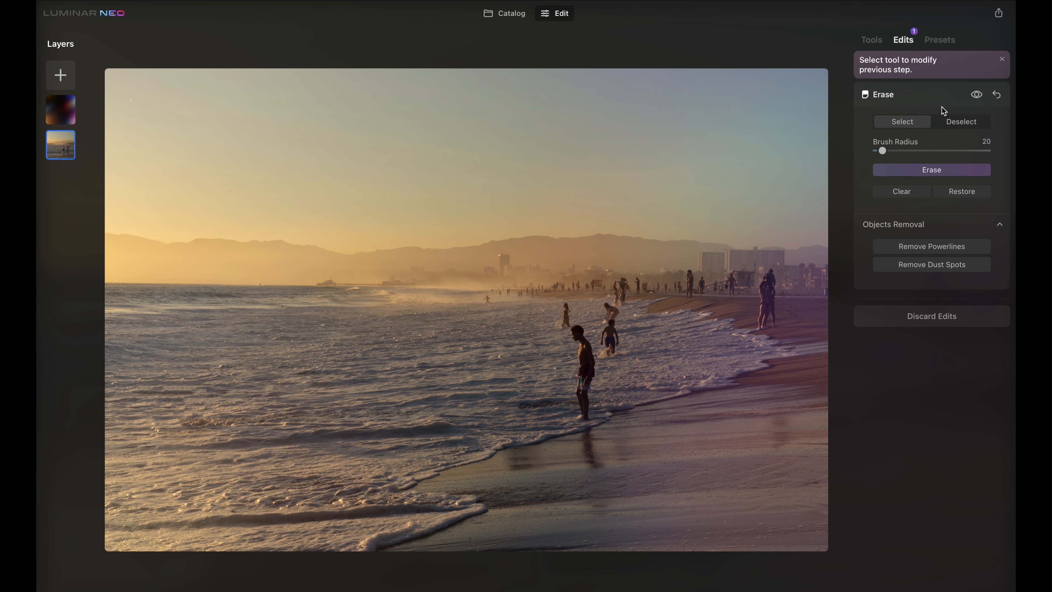
pyautogui.click(998, 96)
pyautogui.click(997, 95)
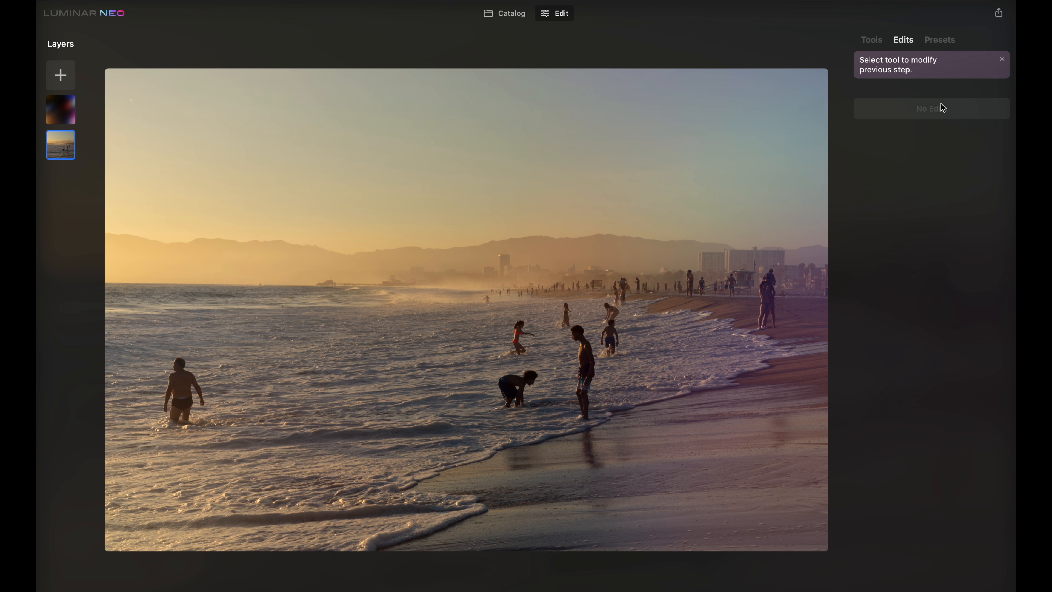
# Apply the Deadly Reef preset from the Waterscapes collection and lower its amount to 54
pyautogui.click(934, 43)
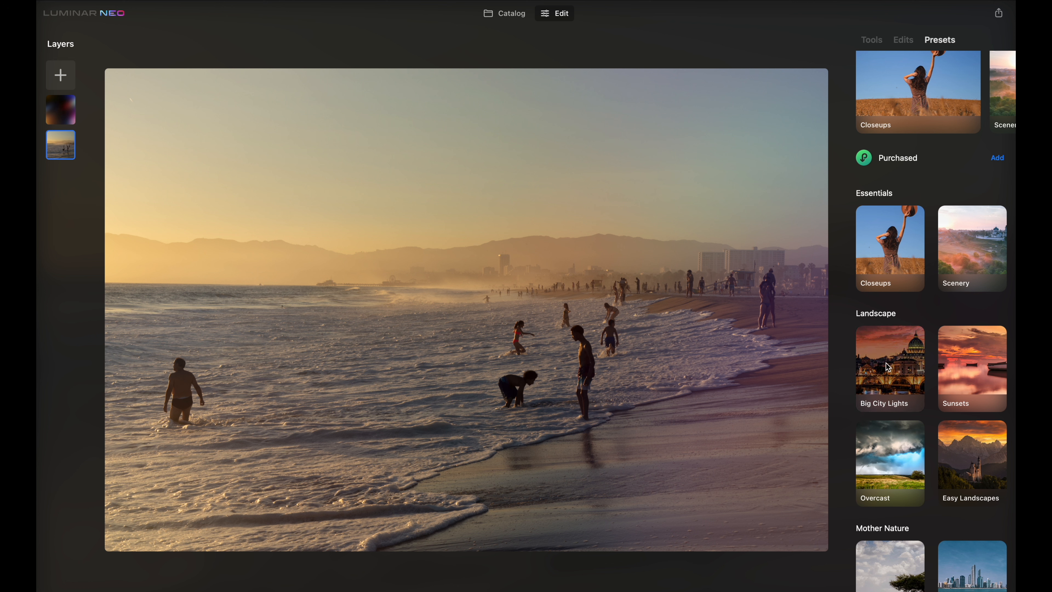
pyautogui.scroll(-3, 960, 294)
pyautogui.scroll(-3, 960, 293)
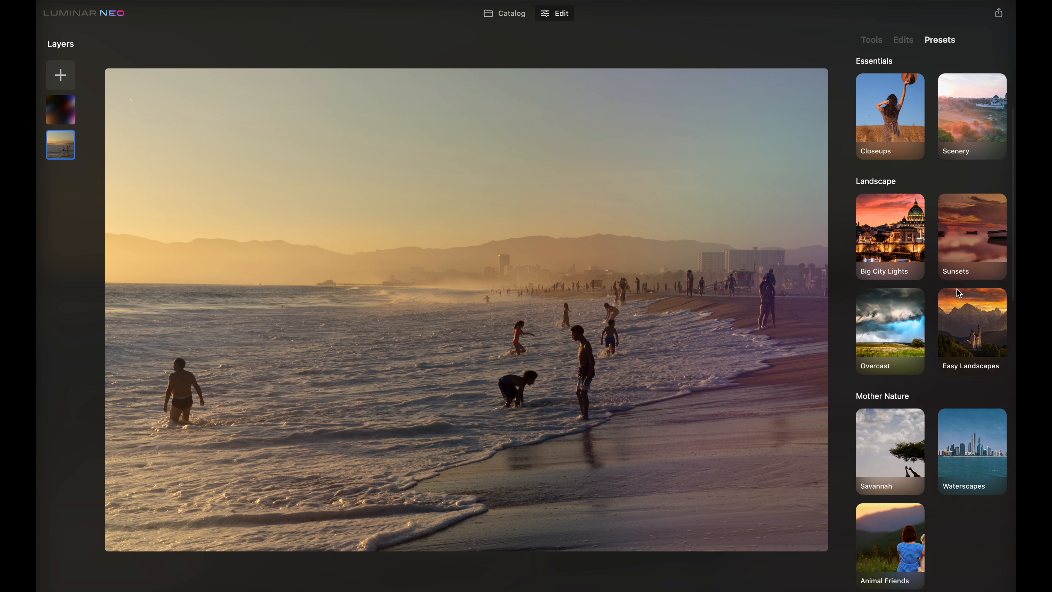
pyautogui.click(974, 405)
pyautogui.click(946, 201)
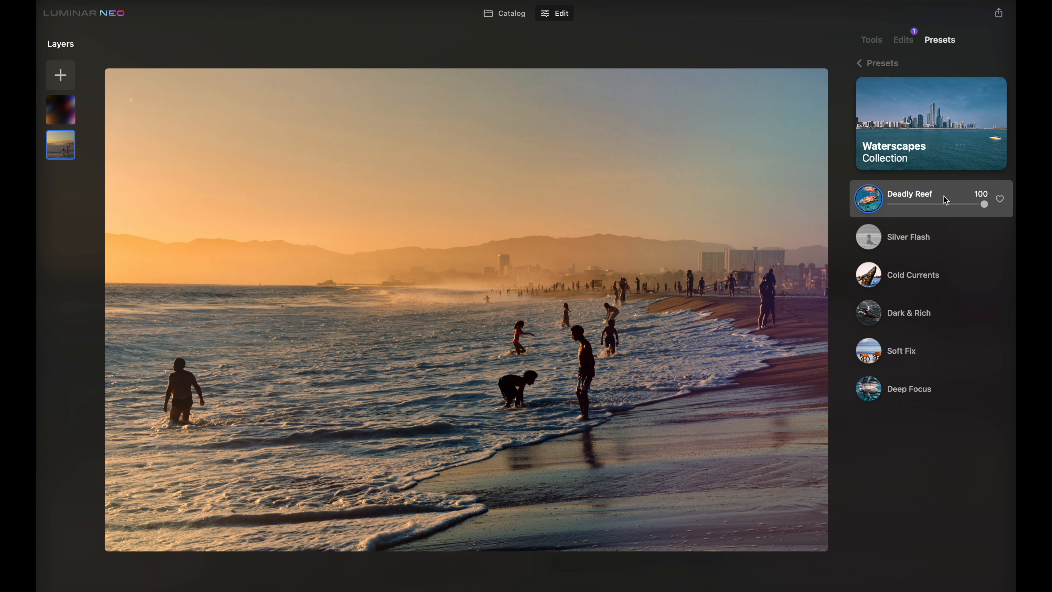
pyautogui.moveTo(973, 203); pyautogui.dragTo(936, 205)
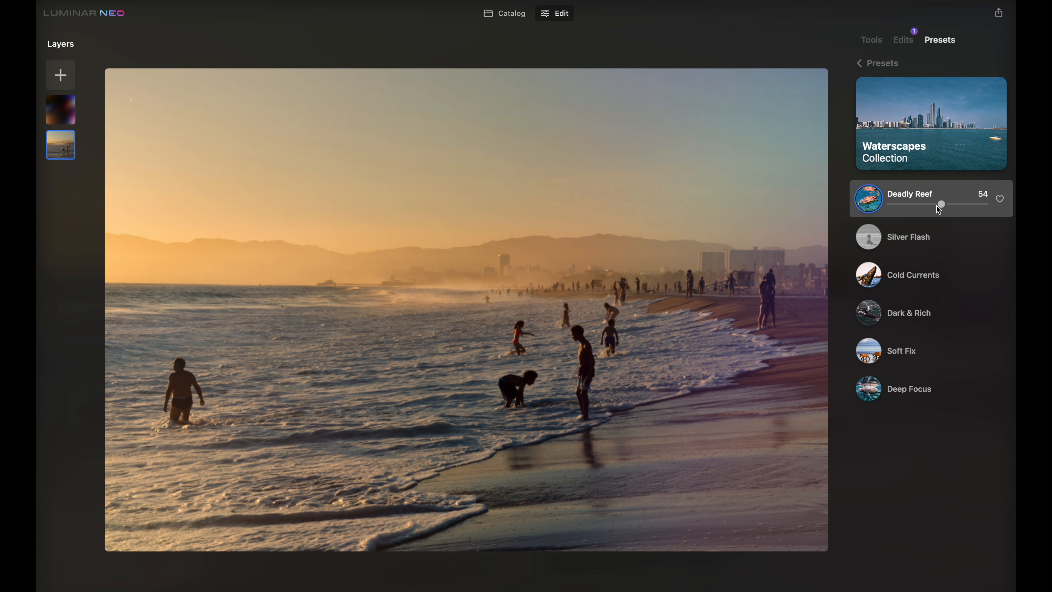
# Check the edits list, then try the Silver Flash, Cold Currents and Dark & Rich presets
pyautogui.click(902, 42)
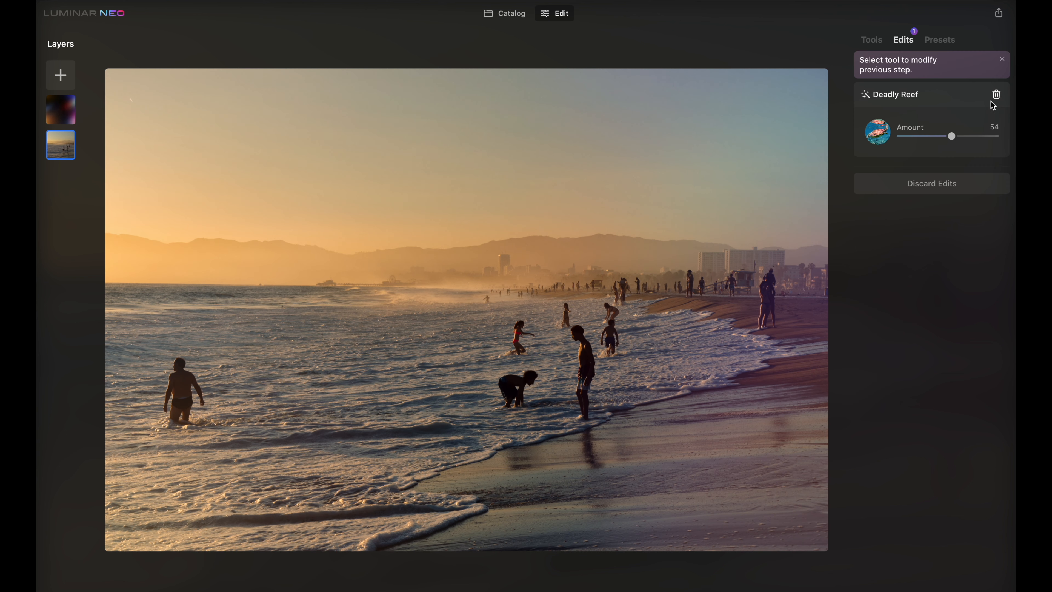
pyautogui.click(932, 40)
pyautogui.click(929, 245)
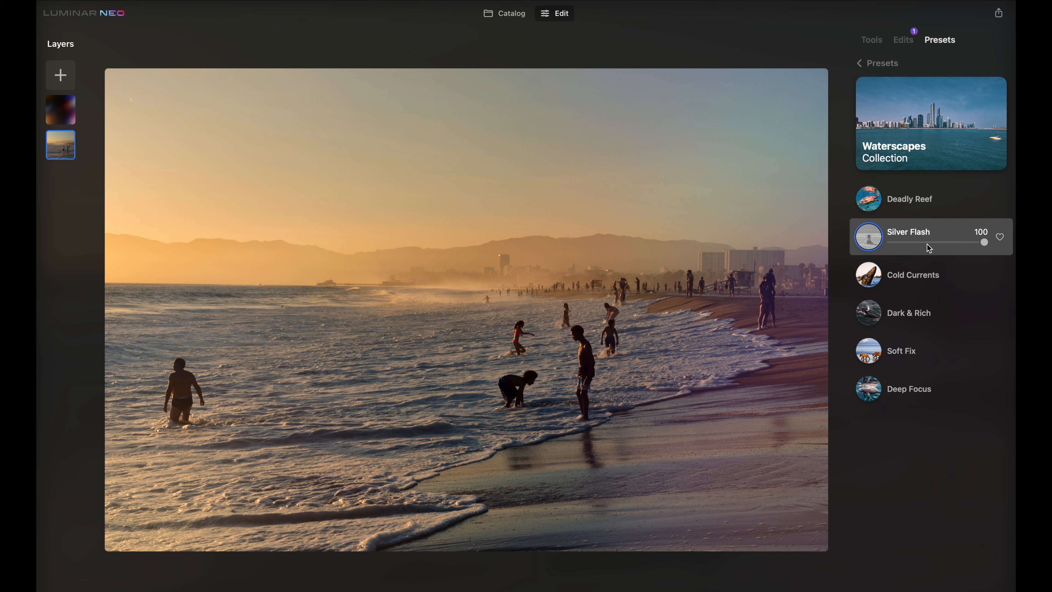
pyautogui.click(927, 279)
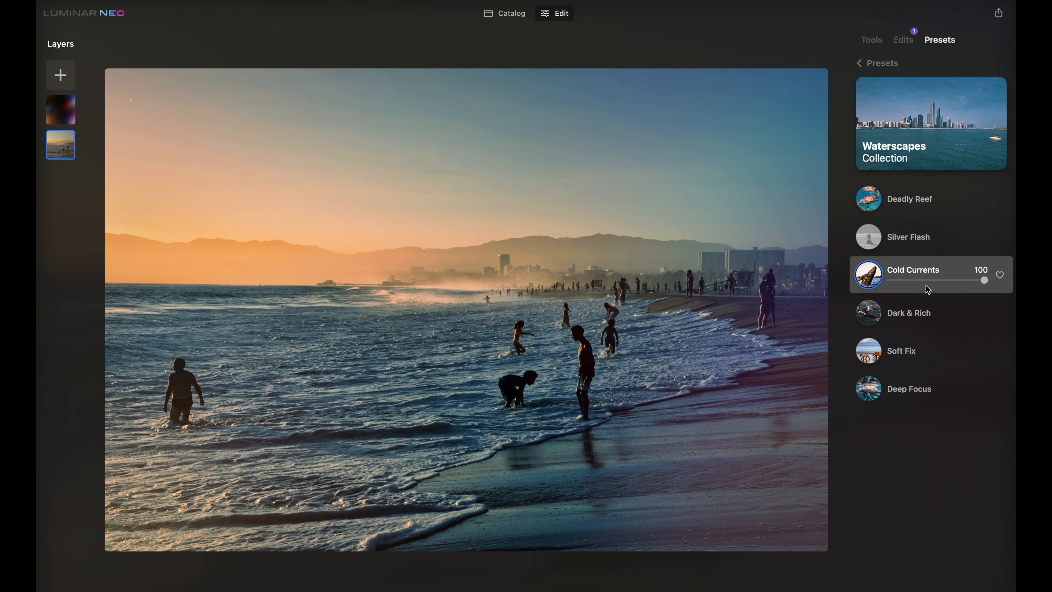
pyautogui.click(928, 319)
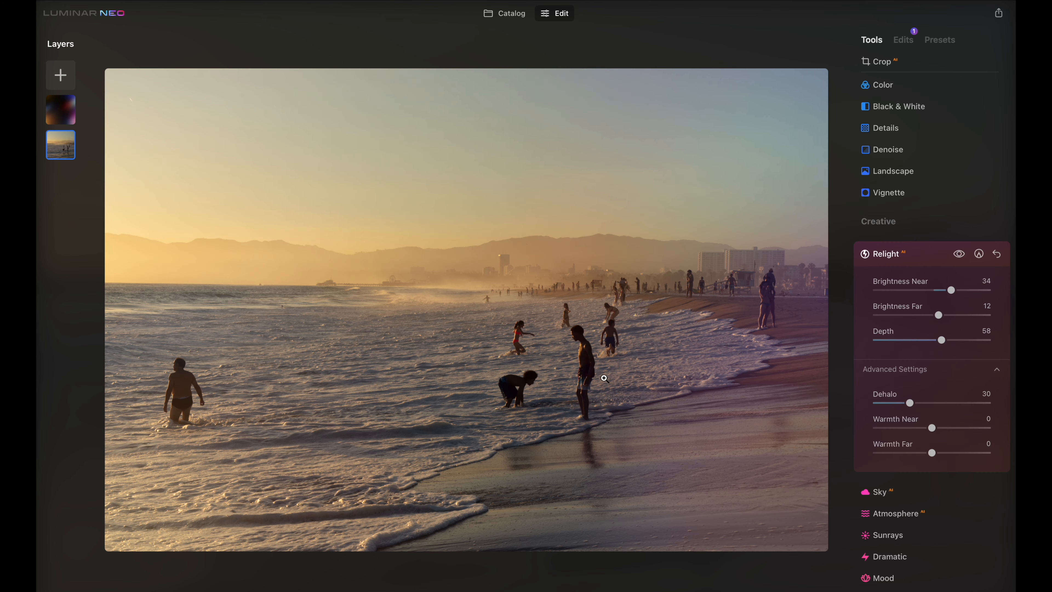
# Zoom in on the bathers to inspect the photo's detail
pyautogui.click(607, 349)
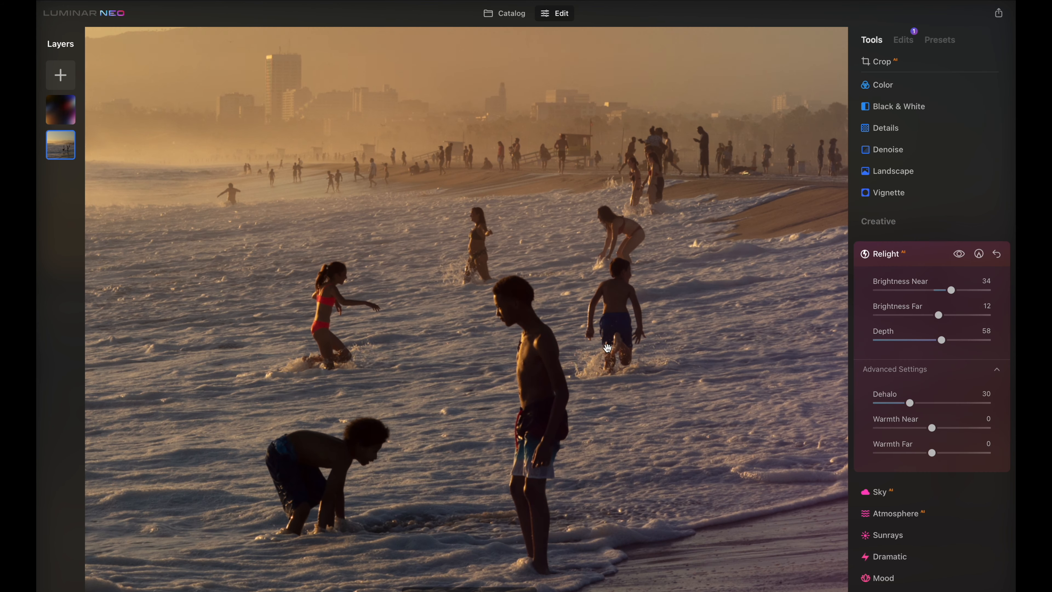
pyautogui.click(612, 446)
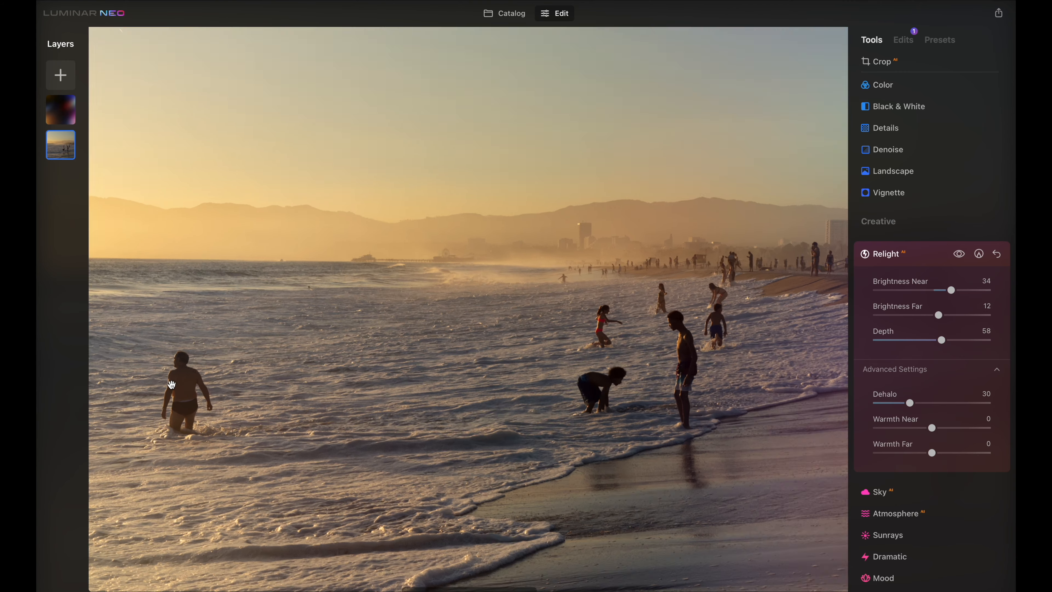
pyautogui.click(182, 375)
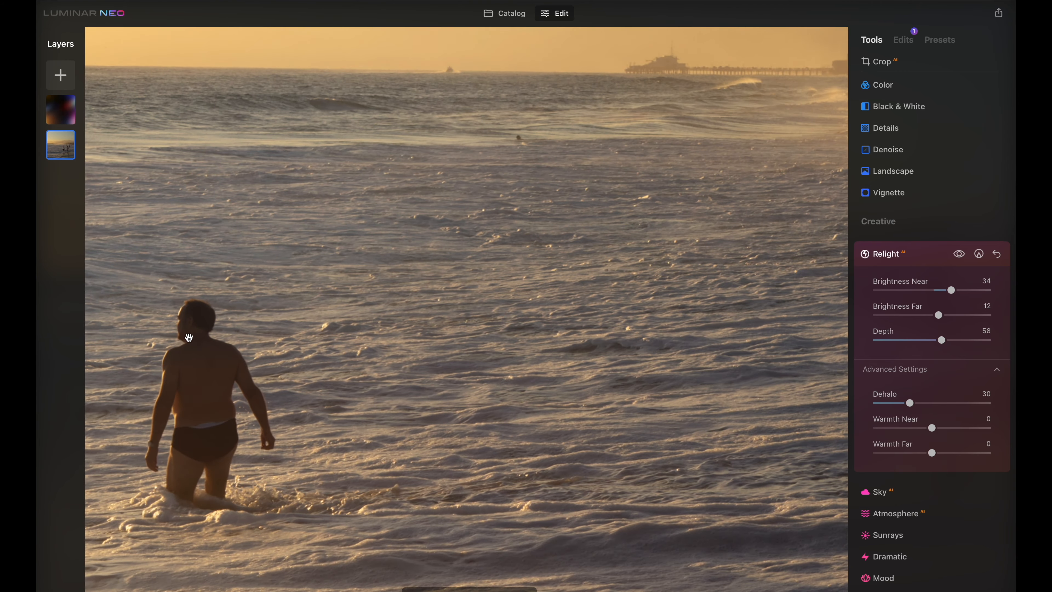
# Open the Erase tool and remove the bather wading on the left side of the water
pyautogui.click(188, 338)
pyautogui.scroll(3, 926, 176)
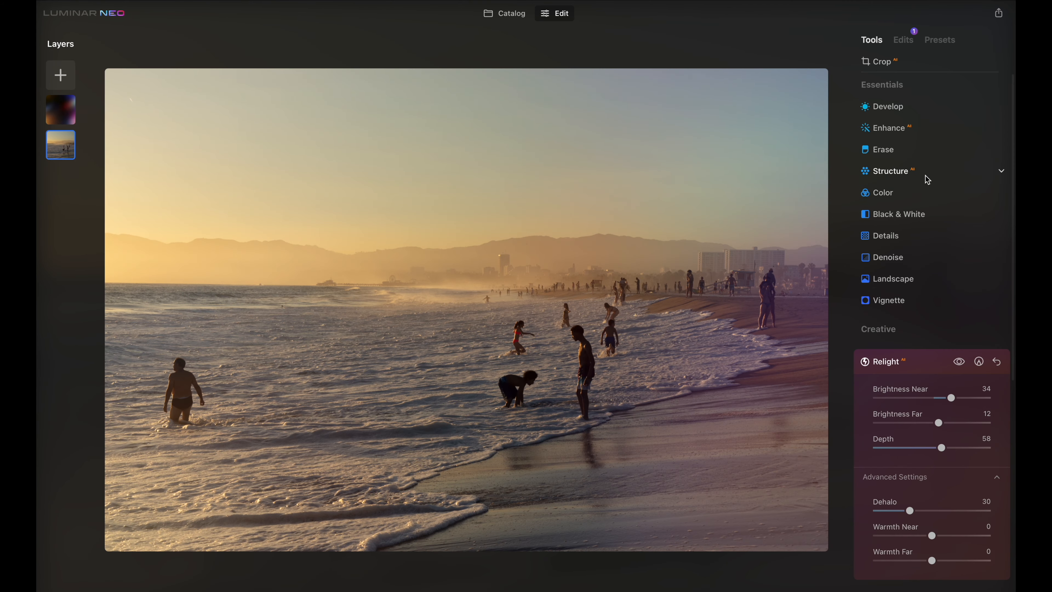
pyautogui.click(934, 148)
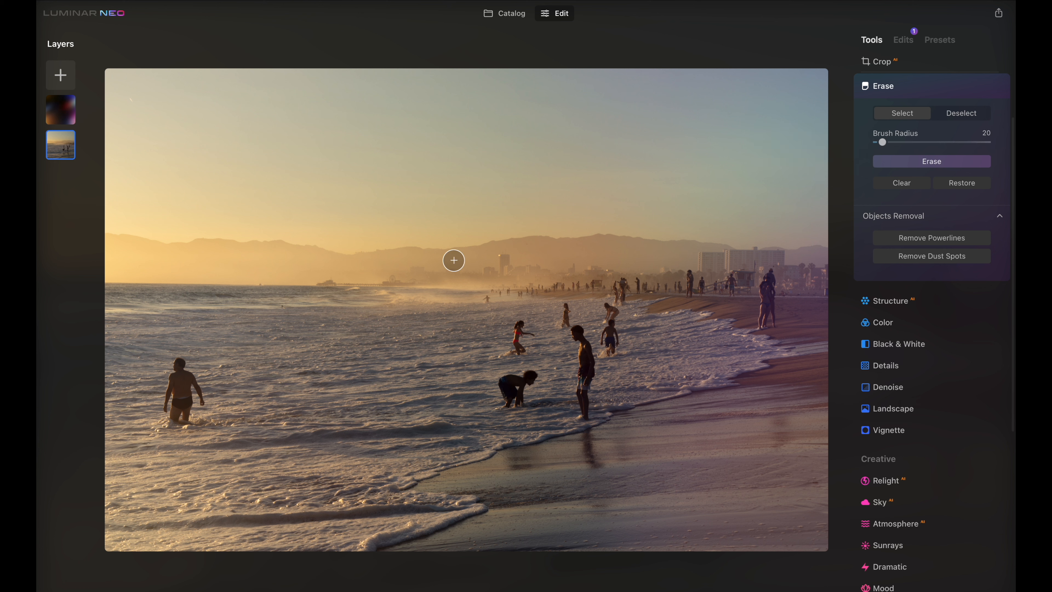
pyautogui.moveTo(176, 364)
pyautogui.mouseDown()
pyautogui.moveTo(170, 409)
pyautogui.moveTo(191, 409)
pyautogui.moveTo(192, 393)
pyautogui.moveTo(190, 383)
pyautogui.moveTo(169, 420)
pyautogui.mouseUp()
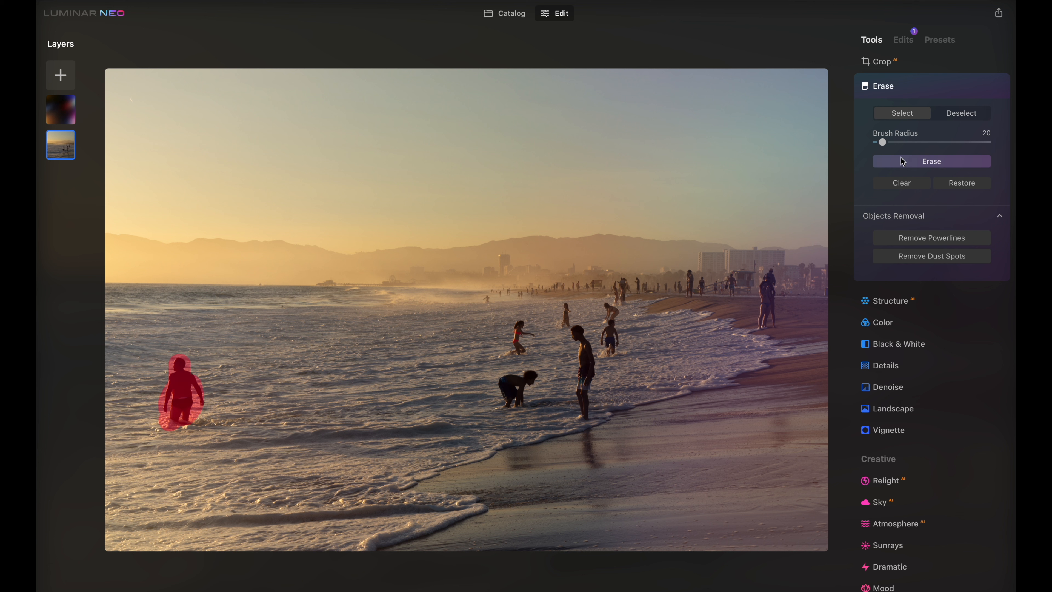
pyautogui.click(907, 165)
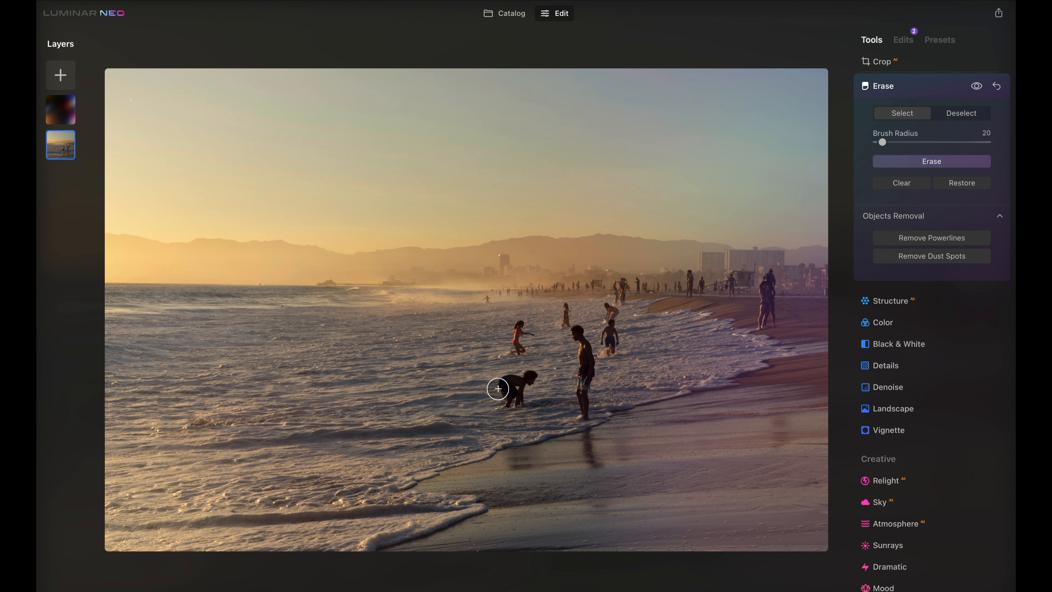
# Erase the crouching bather and the child standing in the surf behind them
pyautogui.moveTo(498, 389)
pyautogui.mouseDown()
pyautogui.moveTo(499, 405)
pyautogui.moveTo(527, 381)
pyautogui.moveTo(500, 376)
pyautogui.moveTo(525, 391)
pyautogui.mouseUp()
pyautogui.click(932, 161)
pyautogui.moveTo(519, 343); pyautogui.dragTo(529, 328)
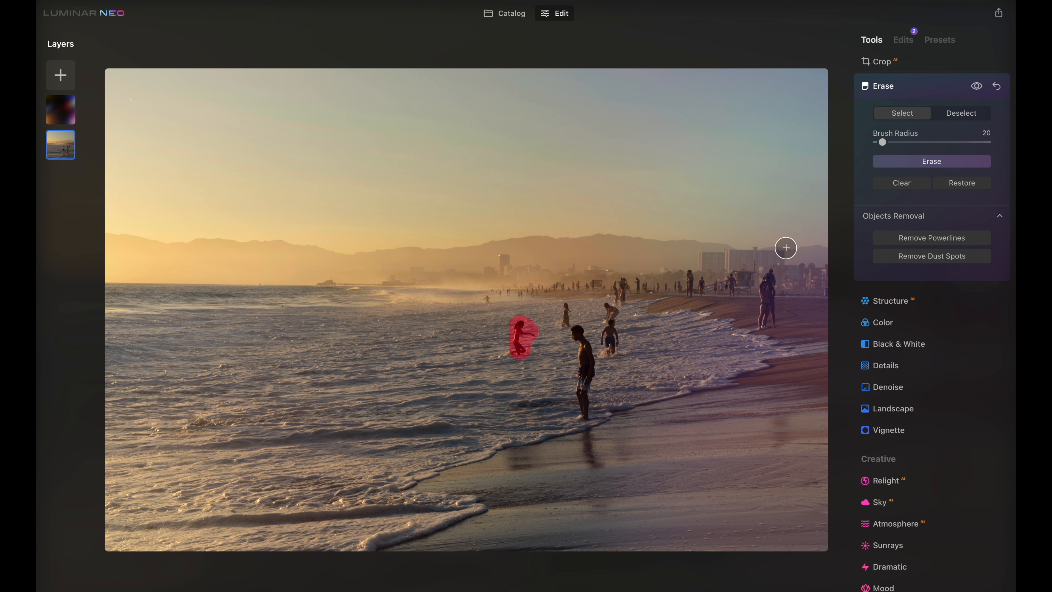
pyautogui.click(943, 160)
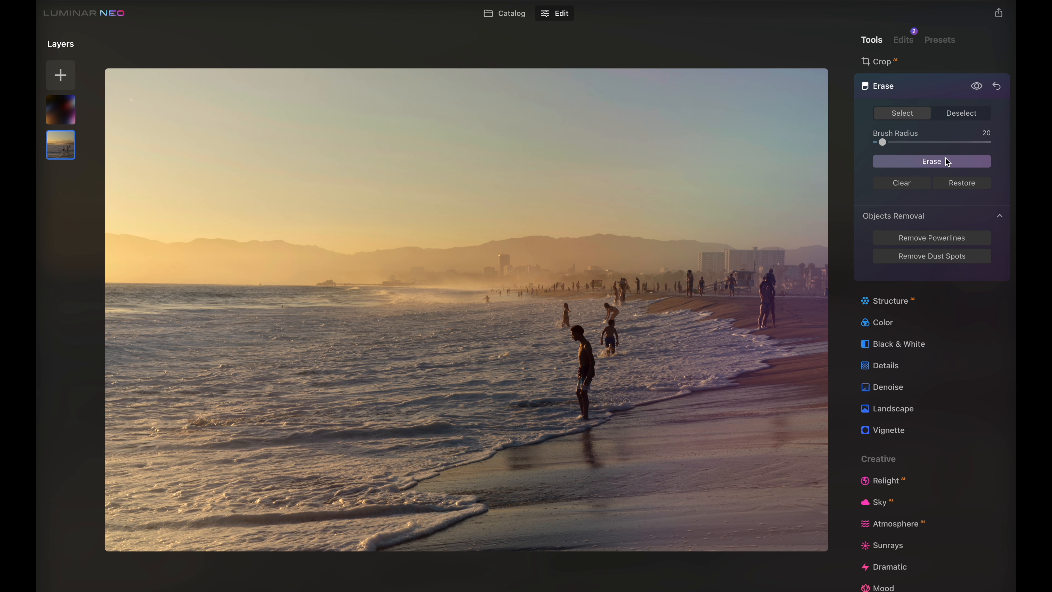
# Zoom in and erase a distant swimmer near the breaking waves
pyautogui.scroll(6, 492, 301)
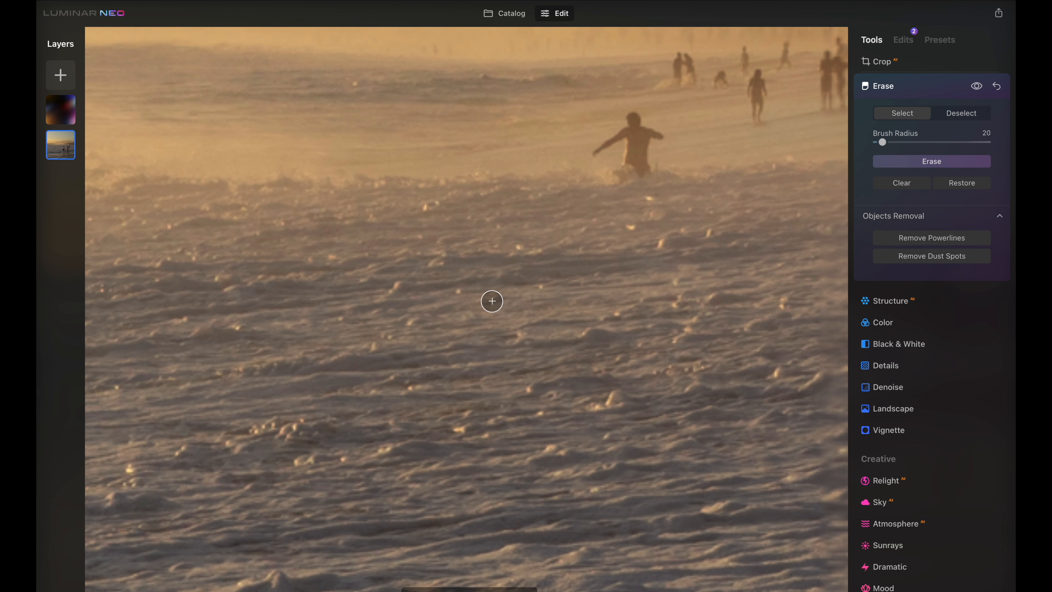
pyautogui.moveTo(605, 142)
pyautogui.mouseDown()
pyautogui.moveTo(594, 151)
pyautogui.moveTo(634, 123)
pyautogui.moveTo(658, 139)
pyautogui.moveTo(639, 171)
pyautogui.moveTo(629, 136)
pyautogui.mouseUp()
pyautogui.click(895, 162)
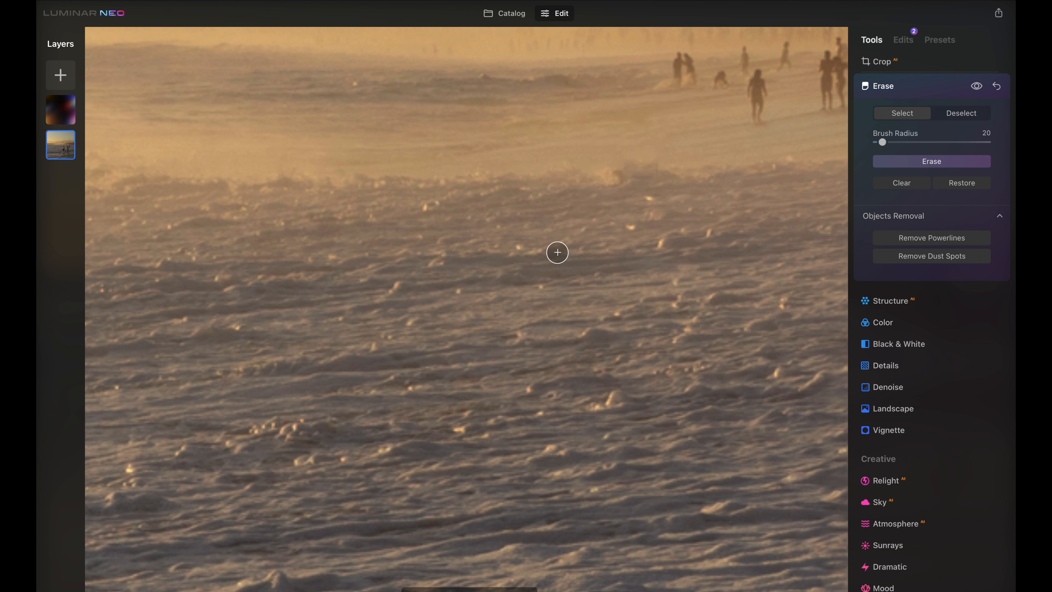
# Erase the man standing in the shallows in the foreground, including his body down to the feet
pyautogui.scroll(-10, 557, 253)
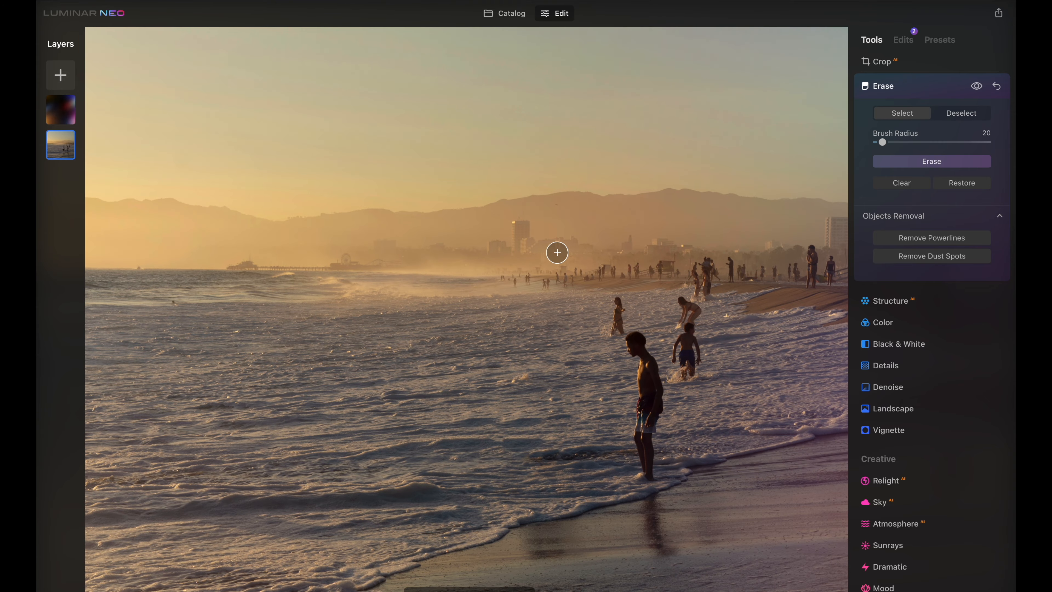
pyautogui.scroll(6, 630, 340)
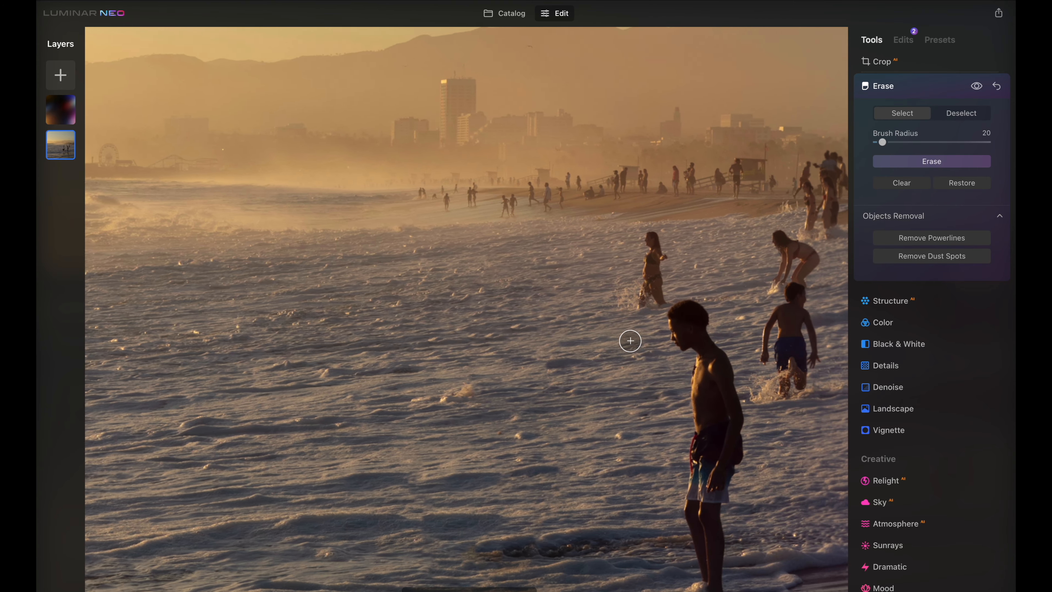
pyautogui.hscroll(5, 630, 341)
pyautogui.moveTo(580, 319)
pyautogui.mouseDown()
pyautogui.moveTo(606, 305)
pyautogui.moveTo(604, 320)
pyautogui.moveTo(585, 333)
pyautogui.moveTo(622, 351)
pyautogui.moveTo(613, 335)
pyautogui.moveTo(637, 382)
pyautogui.moveTo(629, 359)
pyautogui.moveTo(598, 391)
pyautogui.moveTo(606, 356)
pyautogui.moveTo(603, 480)
pyautogui.moveTo(629, 384)
pyautogui.moveTo(641, 429)
pyautogui.moveTo(625, 582)
pyautogui.moveTo(605, 544)
pyautogui.moveTo(616, 450)
pyautogui.moveTo(621, 503)
pyautogui.mouseUp()
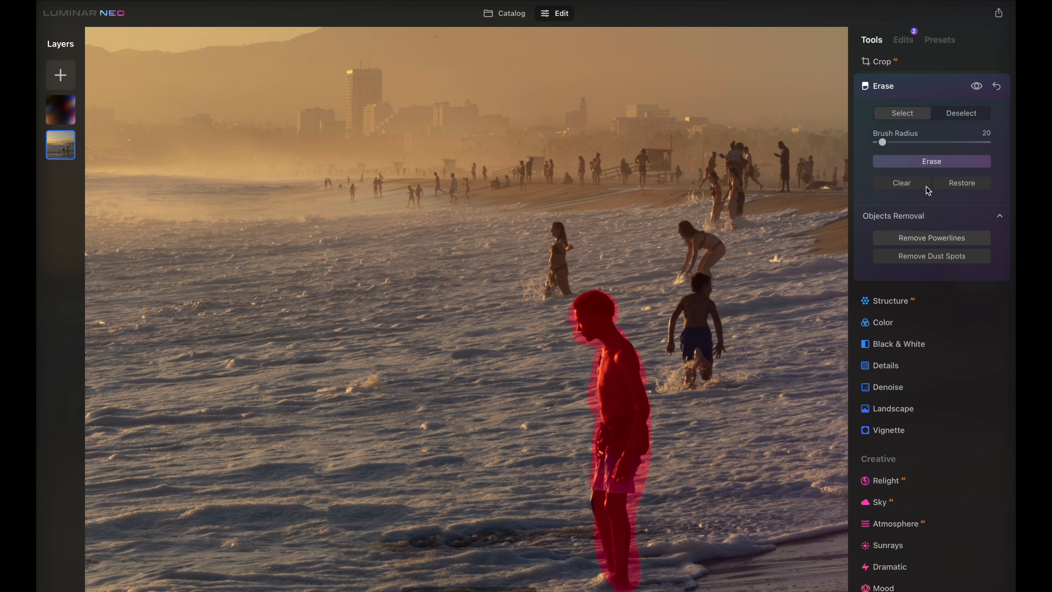
pyautogui.click(942, 165)
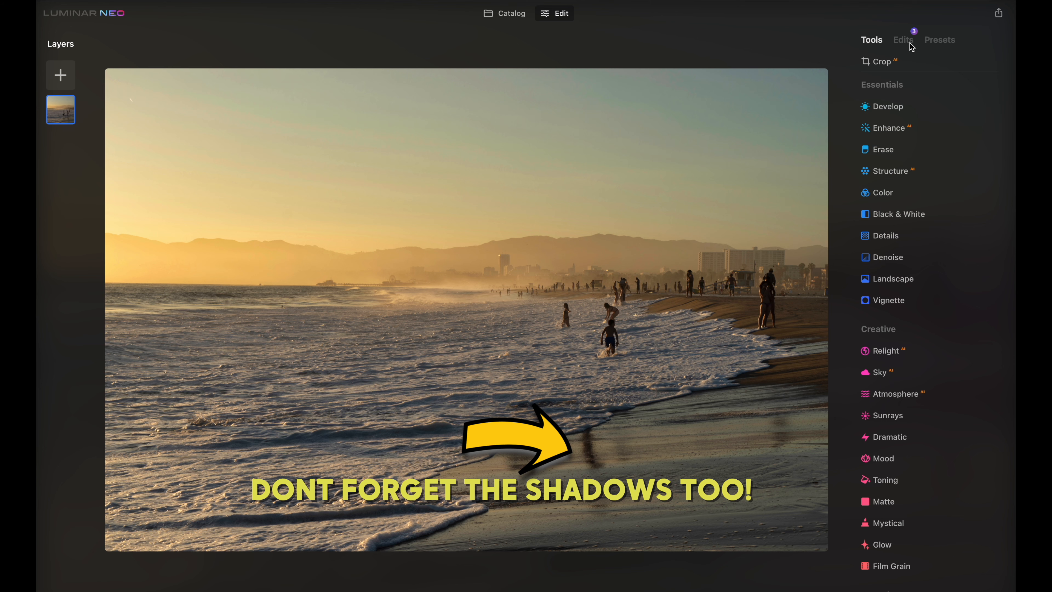
# Add a new layer with a Flares overlay, nudge its position, and lower its opacity to 8
pyautogui.click(60, 75)
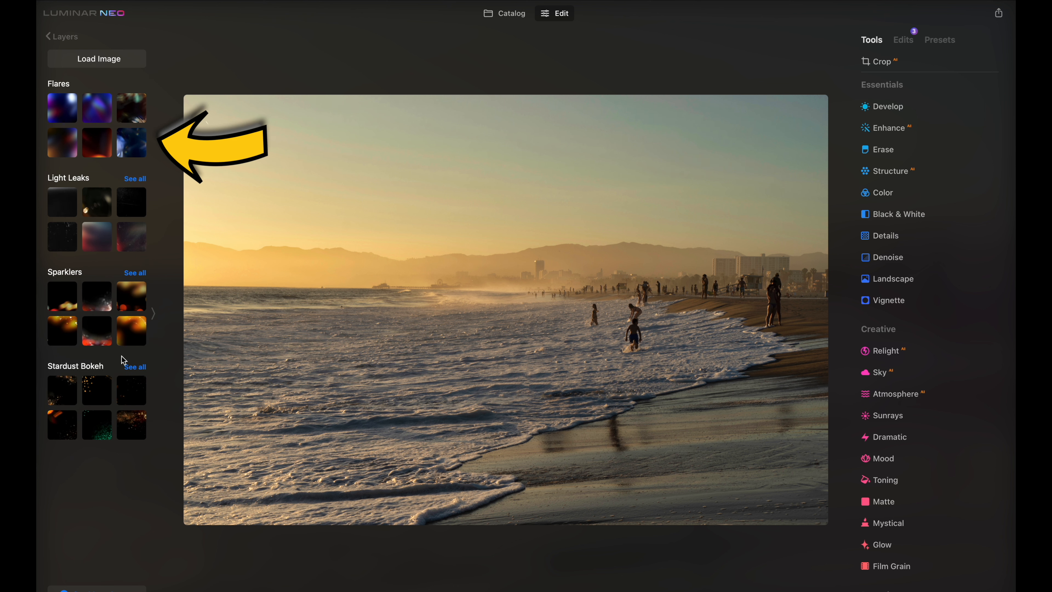
pyautogui.click(97, 114)
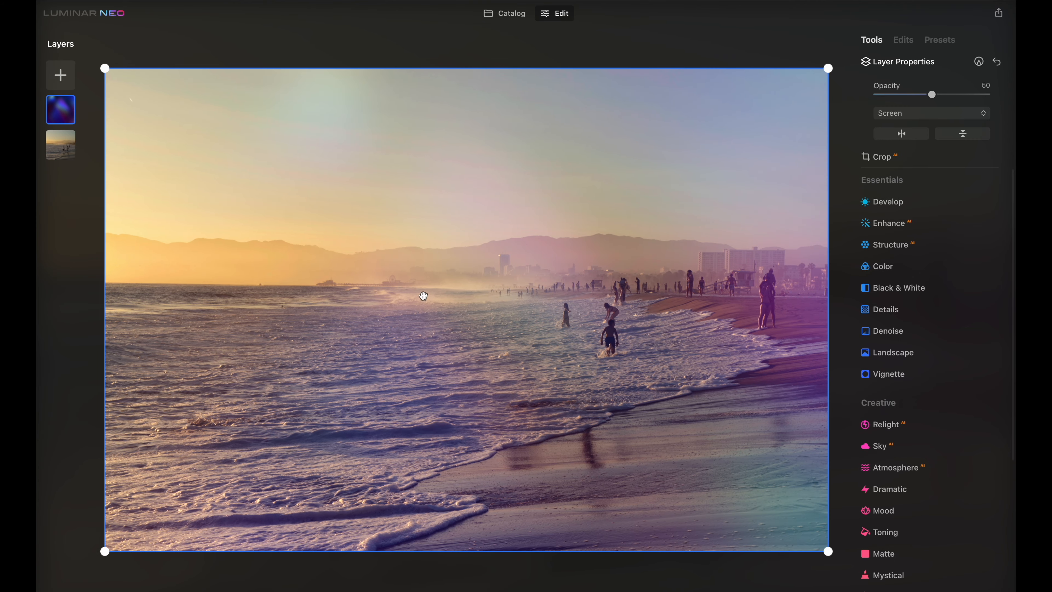
pyautogui.moveTo(546, 394)
pyautogui.mouseDown()
pyautogui.moveTo(415, 332)
pyautogui.moveTo(547, 413)
pyautogui.moveTo(531, 399)
pyautogui.moveTo(548, 400)
pyautogui.mouseUp()
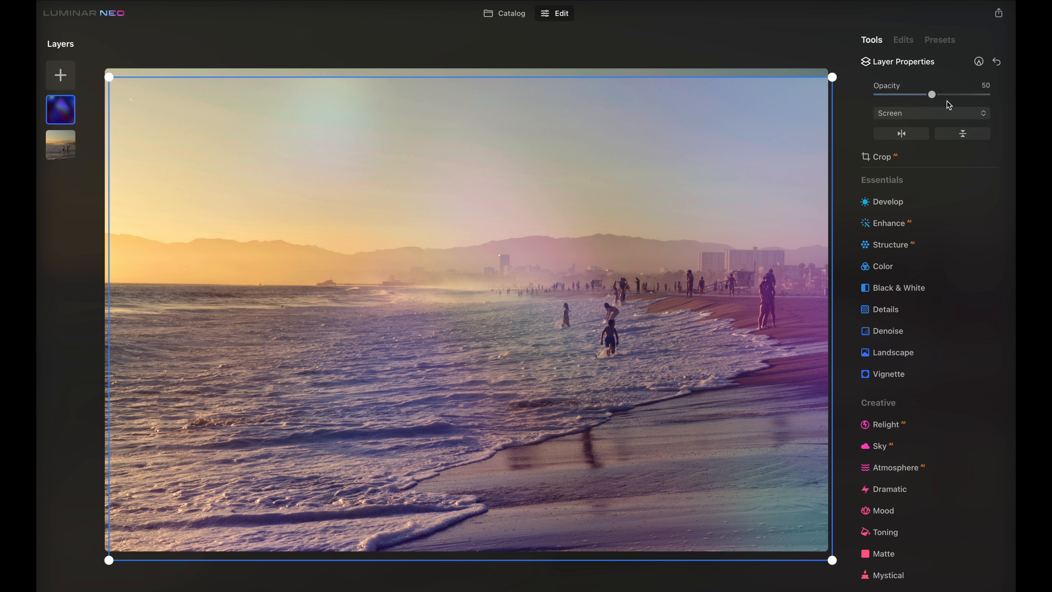
pyautogui.moveTo(721, 140)
pyautogui.mouseDown()
pyautogui.moveTo(710, 132)
pyautogui.moveTo(719, 133)
pyautogui.mouseUp()
pyautogui.moveTo(932, 96); pyautogui.dragTo(885, 98)
pyautogui.moveTo(555, 342)
pyautogui.mouseDown()
pyautogui.moveTo(573, 342)
pyautogui.moveTo(563, 343)
pyautogui.mouseUp()
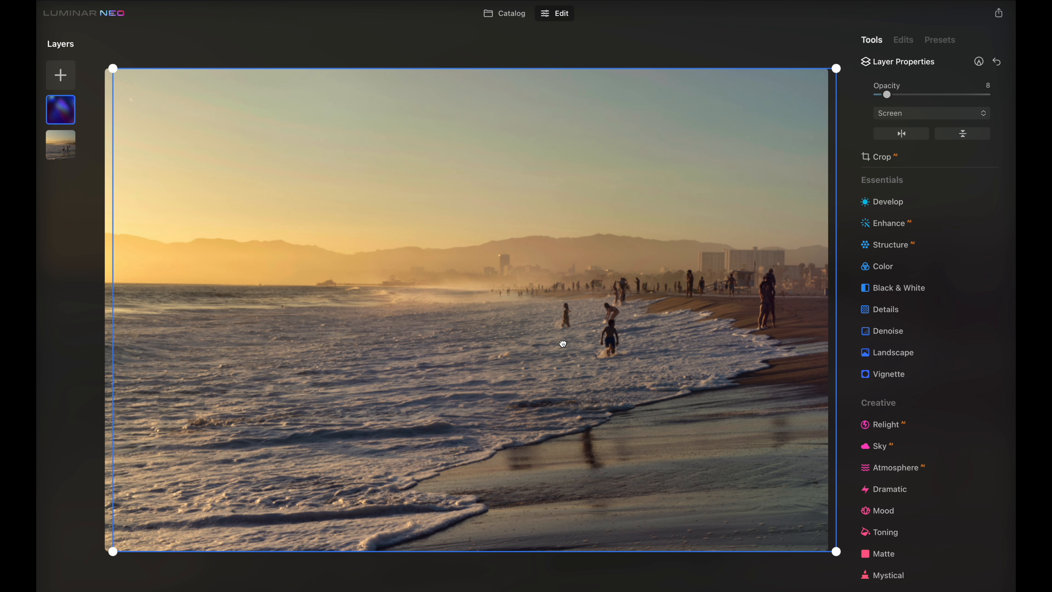
pyautogui.click(875, 61)
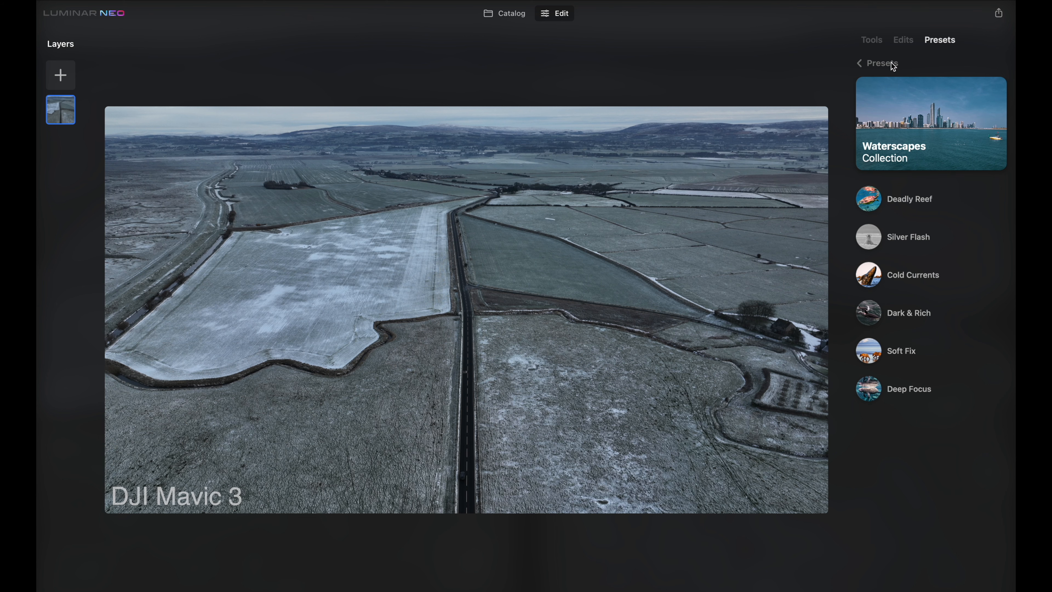
# Try the Clear & Sharp, More Volume and Fast Fix presets from the Scenery collection on the aerial farmland photo
pyautogui.click(890, 64)
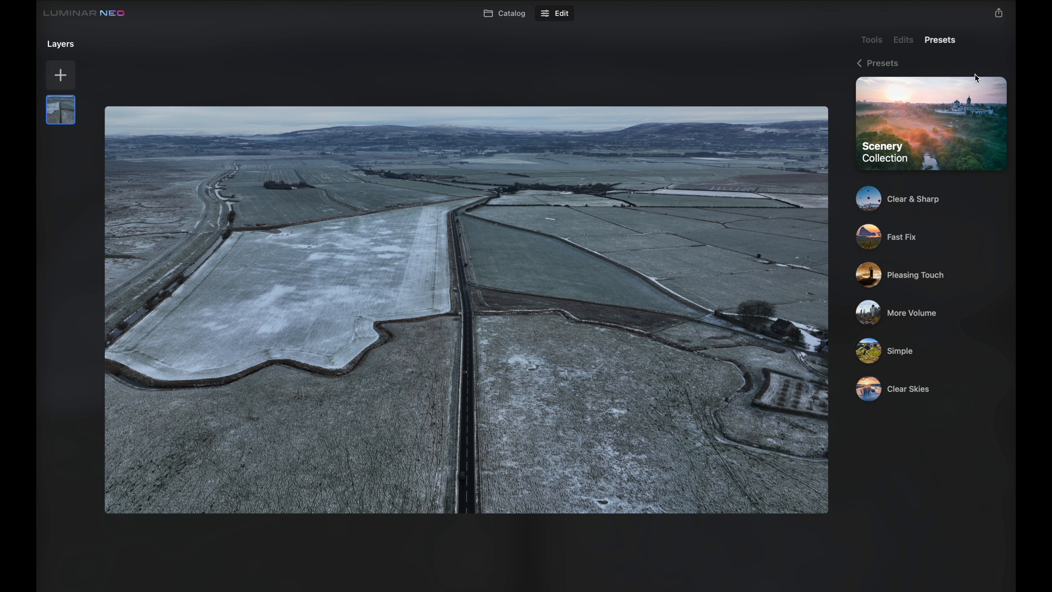
pyautogui.click(955, 199)
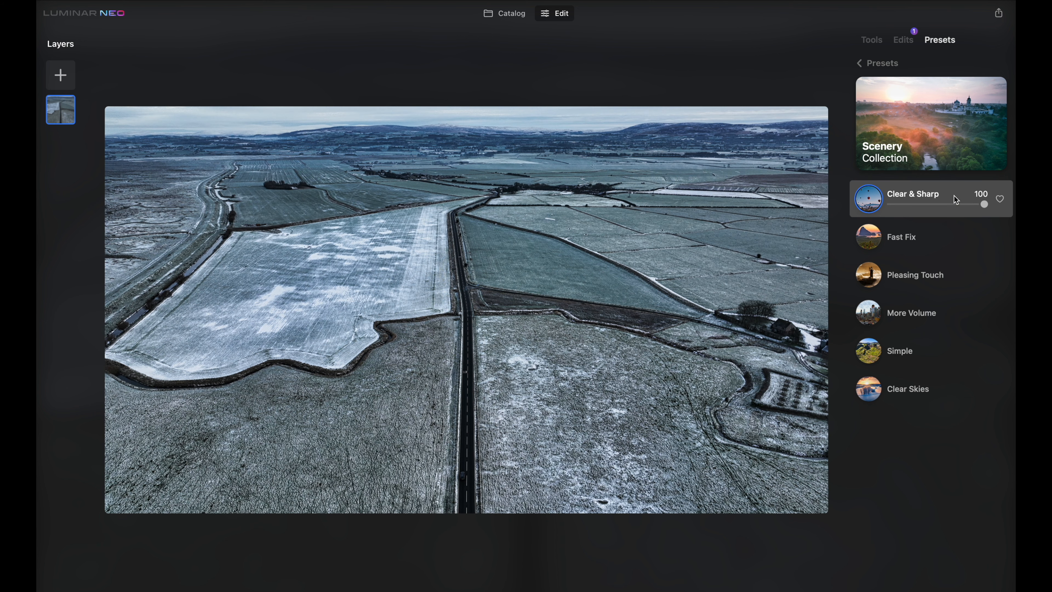
pyautogui.click(935, 310)
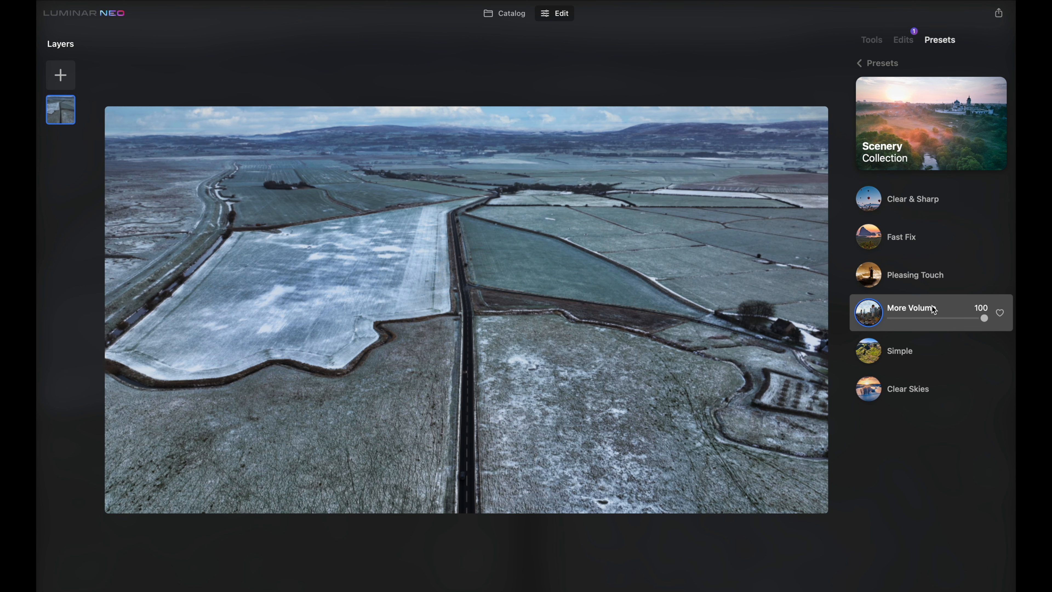
pyautogui.click(925, 239)
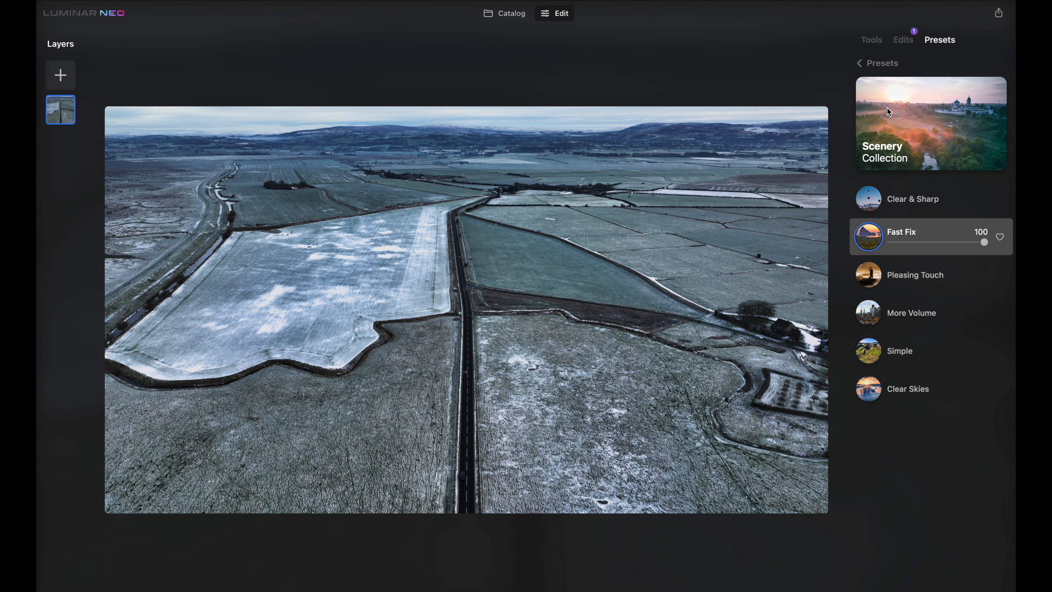
# Return to the preset categories and apply the Sunset preset from the Easy Landscapes collection to the castle photo
pyautogui.click(874, 63)
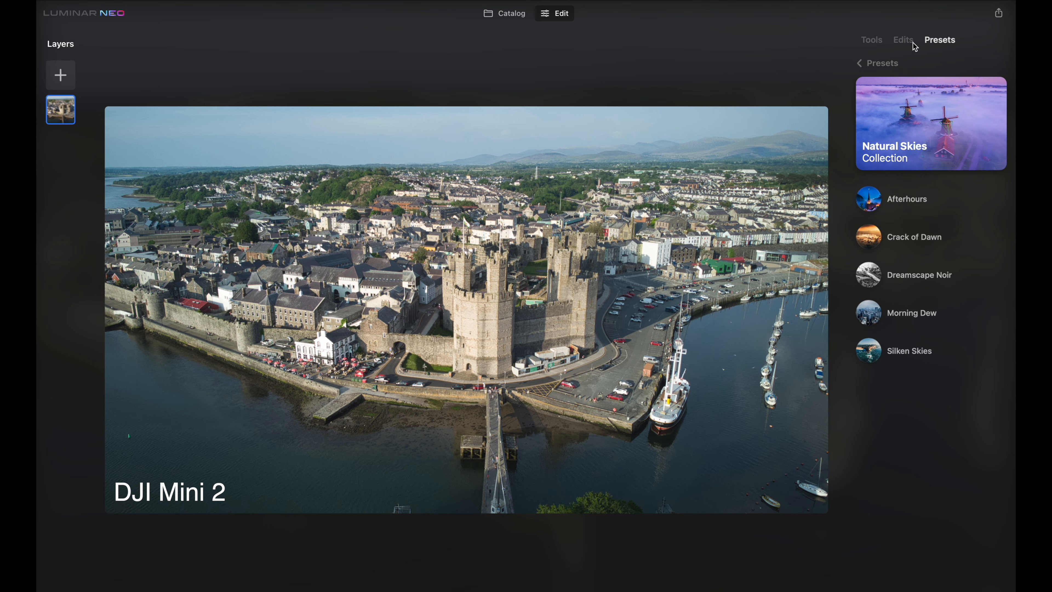
pyautogui.click(870, 66)
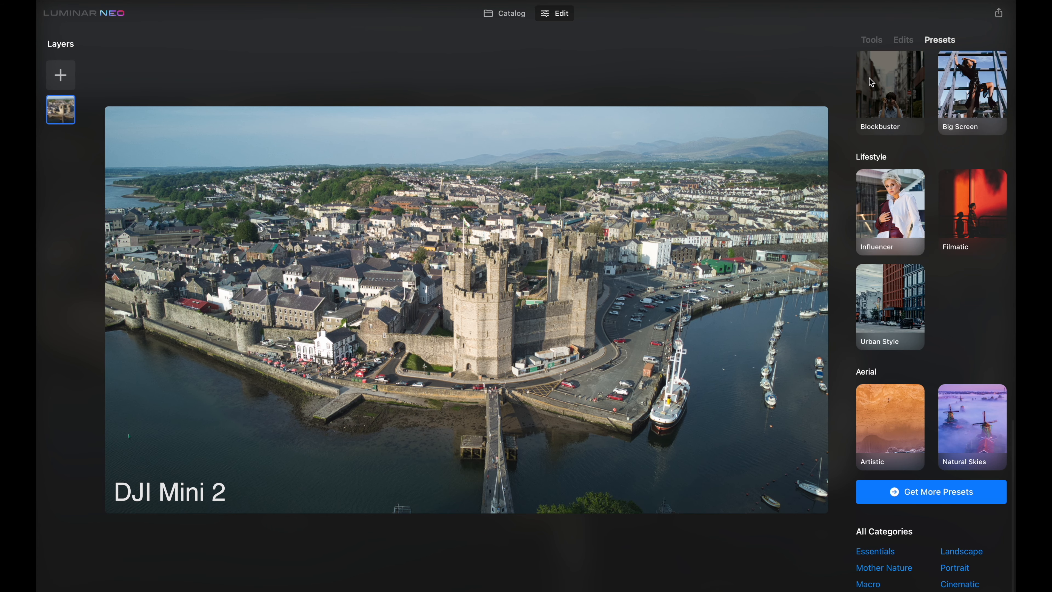
pyautogui.scroll(5, 883, 244)
pyautogui.scroll(10, 881, 243)
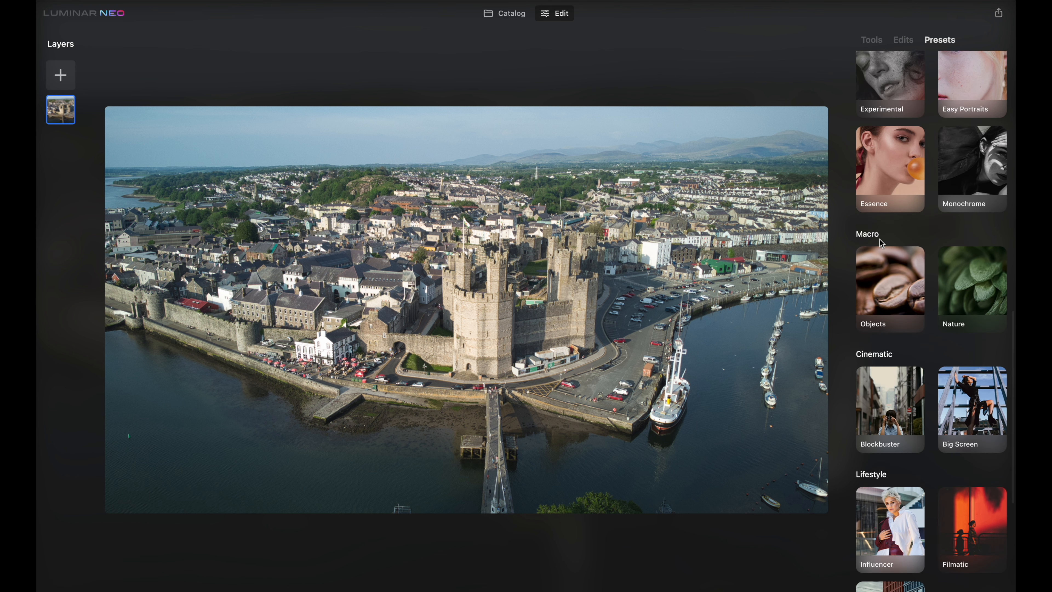
pyautogui.scroll(5, 880, 239)
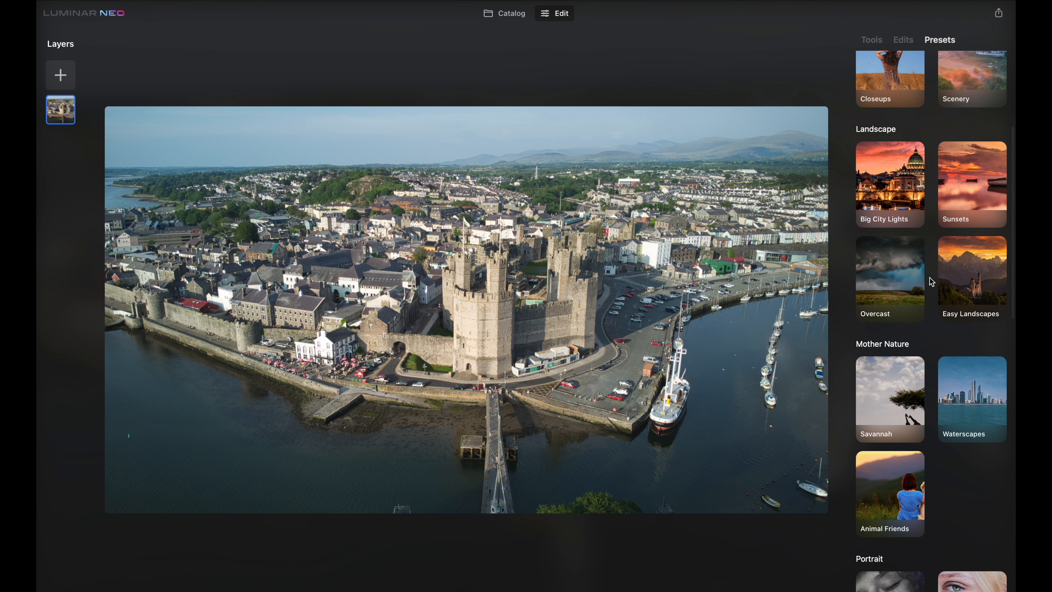
pyautogui.click(958, 266)
pyautogui.click(925, 245)
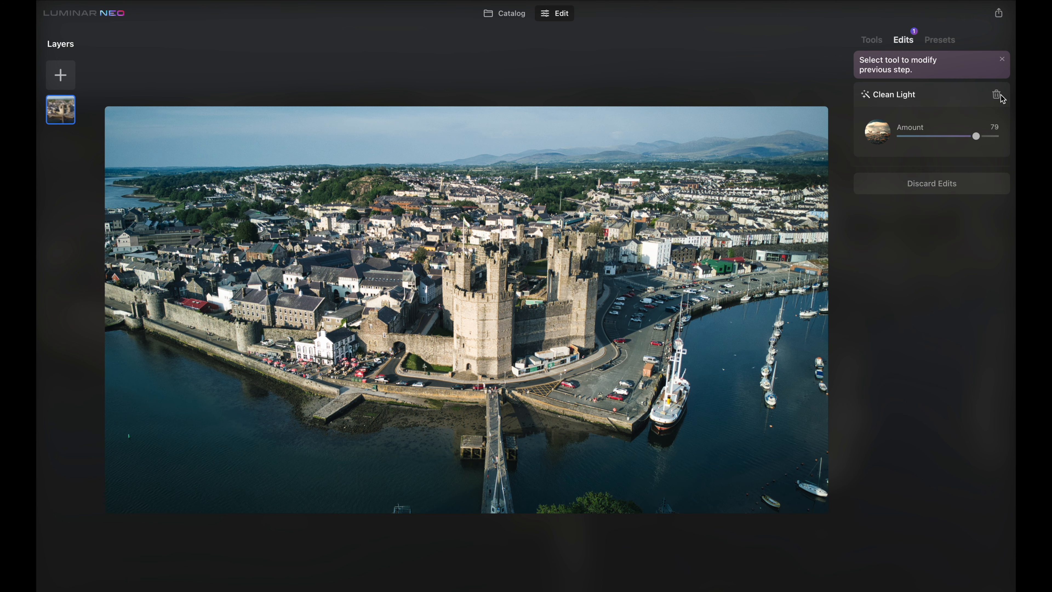
# Open the Develop tool, review the camera profile options and raise the exposure slightly
pyautogui.click(1000, 96)
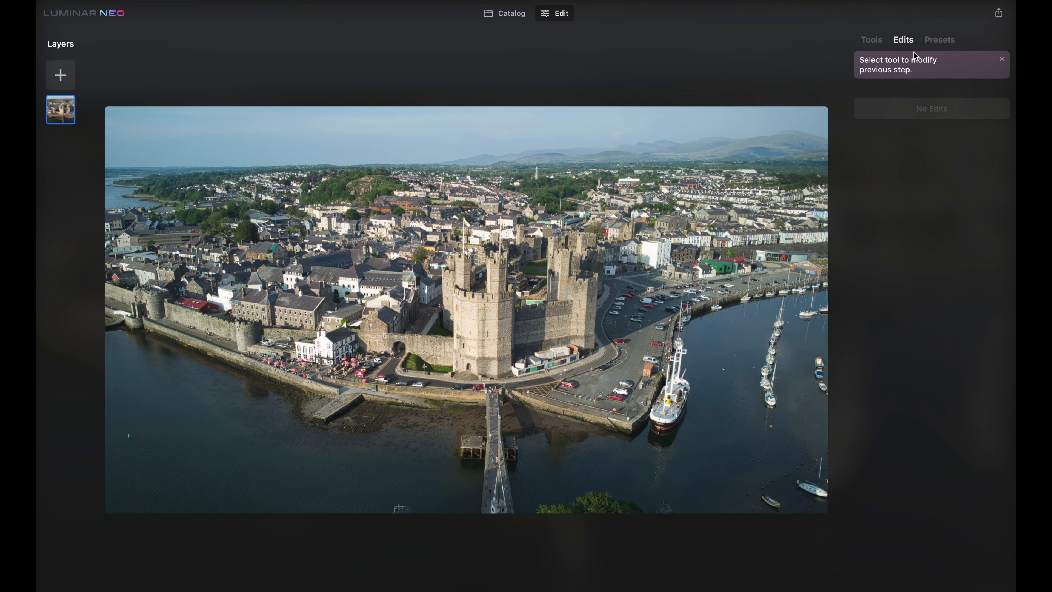
pyautogui.click(877, 40)
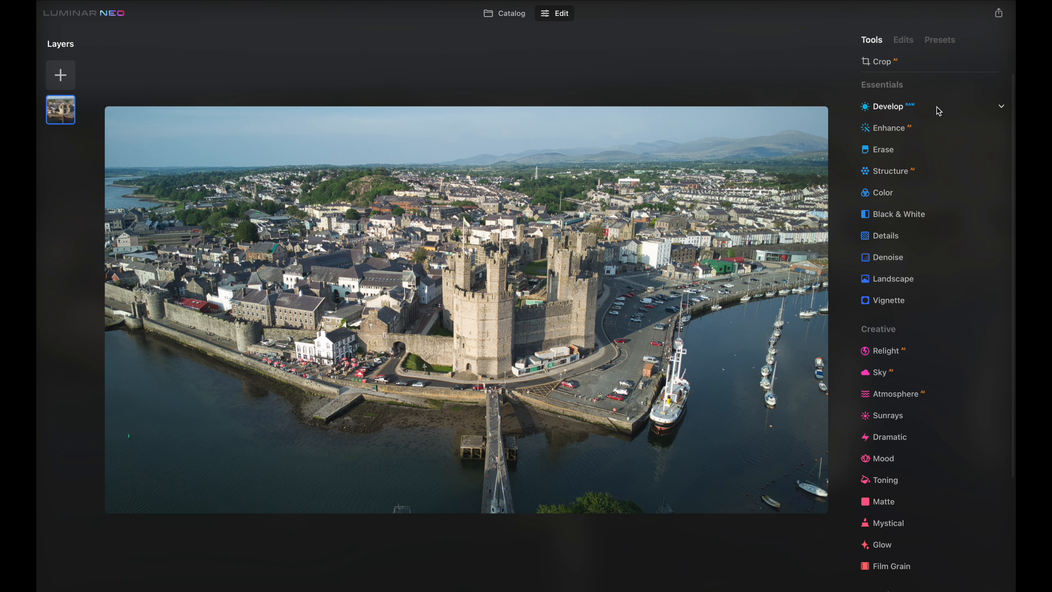
pyautogui.click(955, 111)
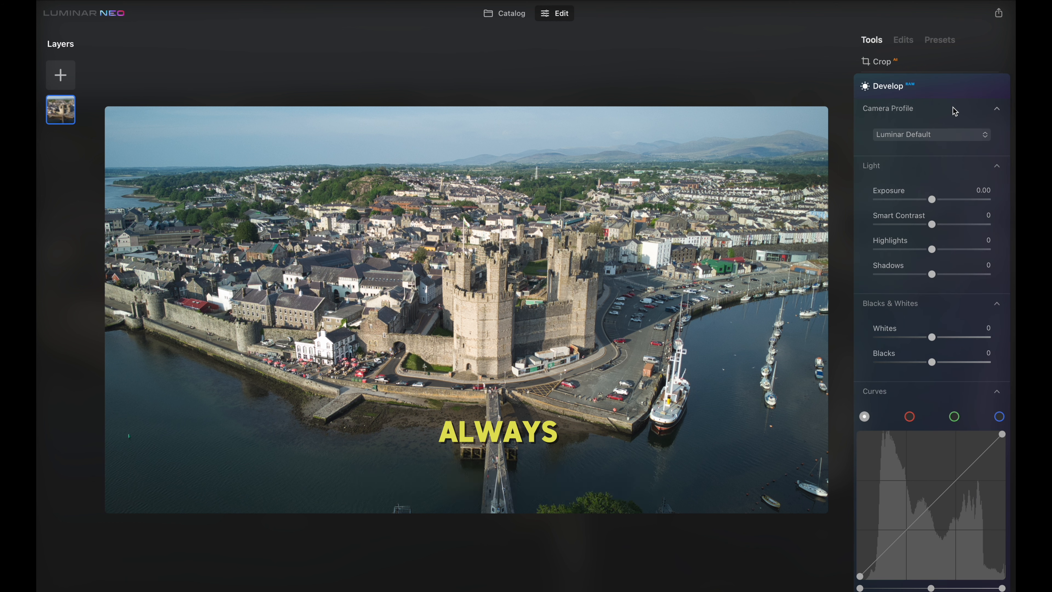
pyautogui.click(953, 136)
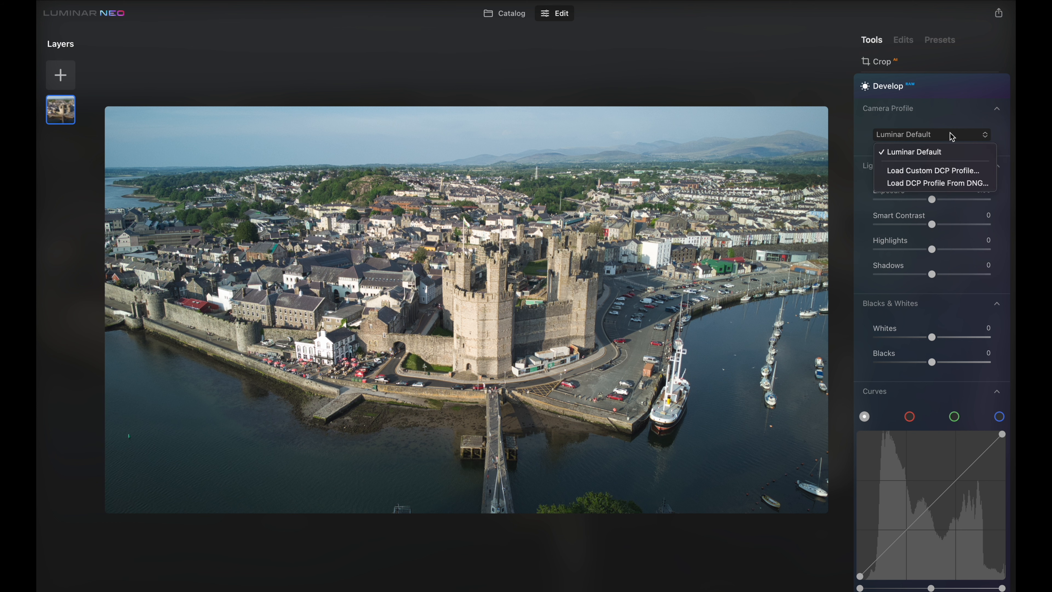
pyautogui.click(952, 136)
pyautogui.moveTo(934, 201); pyautogui.dragTo(948, 227)
# Open the Enhance tool and set Accent to 16
pyautogui.scroll(-10, 940, 373)
pyautogui.click(942, 390)
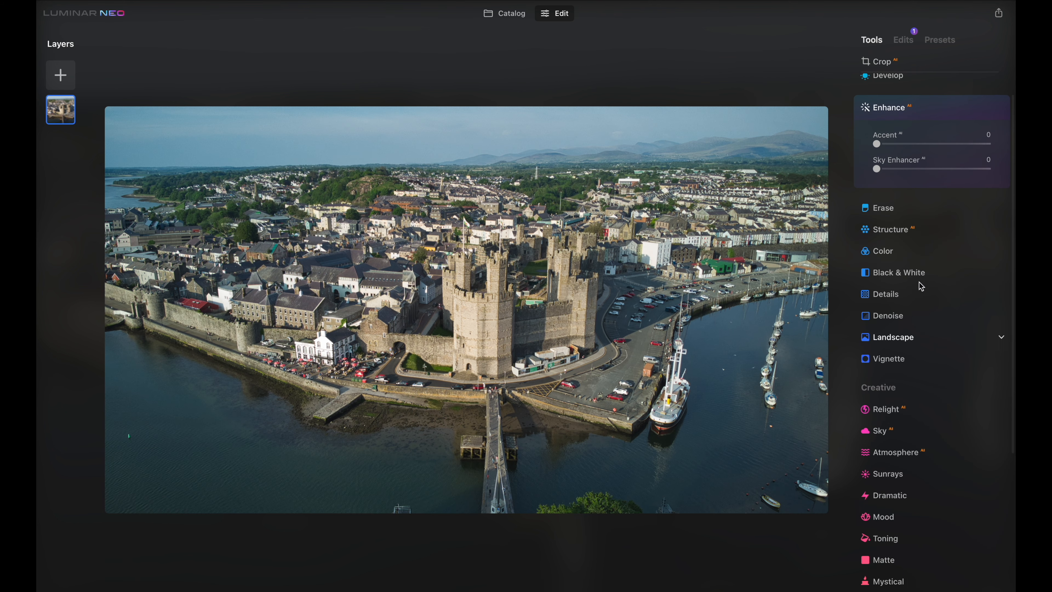
pyautogui.moveTo(879, 144); pyautogui.dragTo(891, 144)
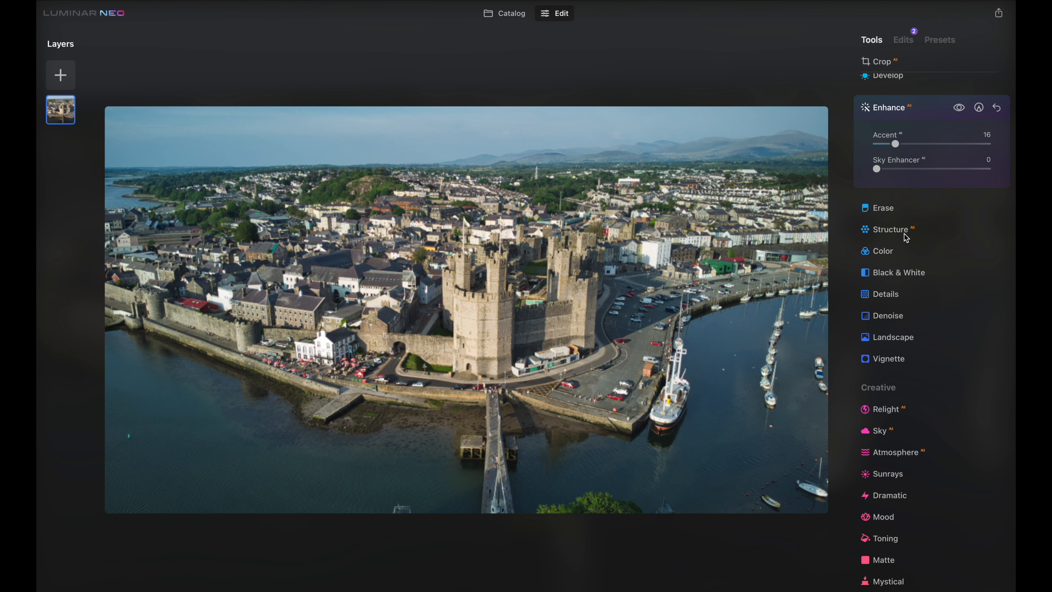
# Open the Sky tool and replace the sky with a Dramatic Sunset sky
pyautogui.scroll(-2, 919, 353)
pyautogui.click(934, 372)
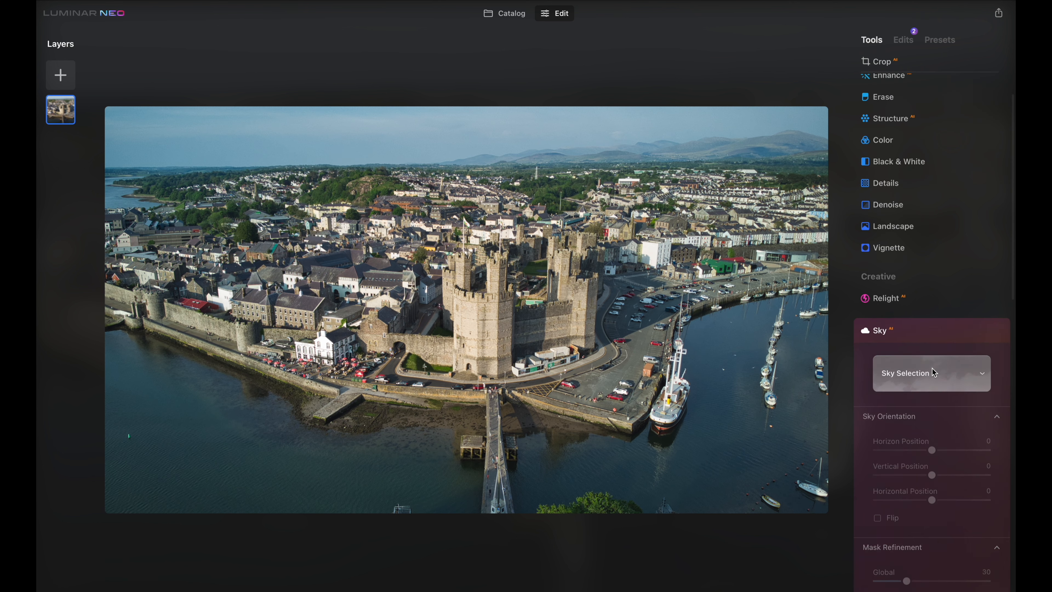
pyautogui.click(966, 128)
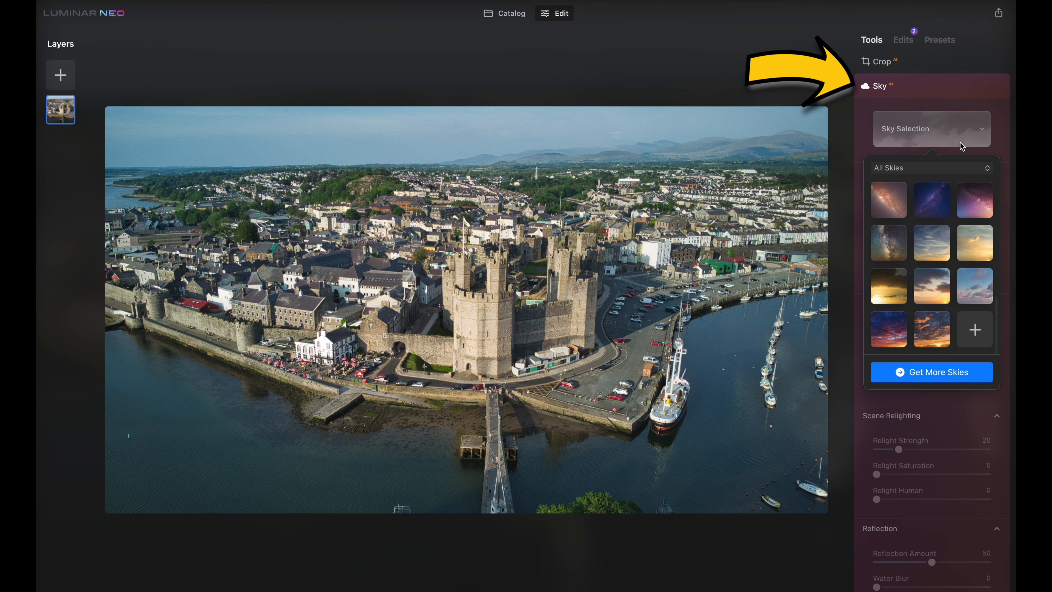
pyautogui.scroll(3, 949, 243)
pyautogui.click(940, 236)
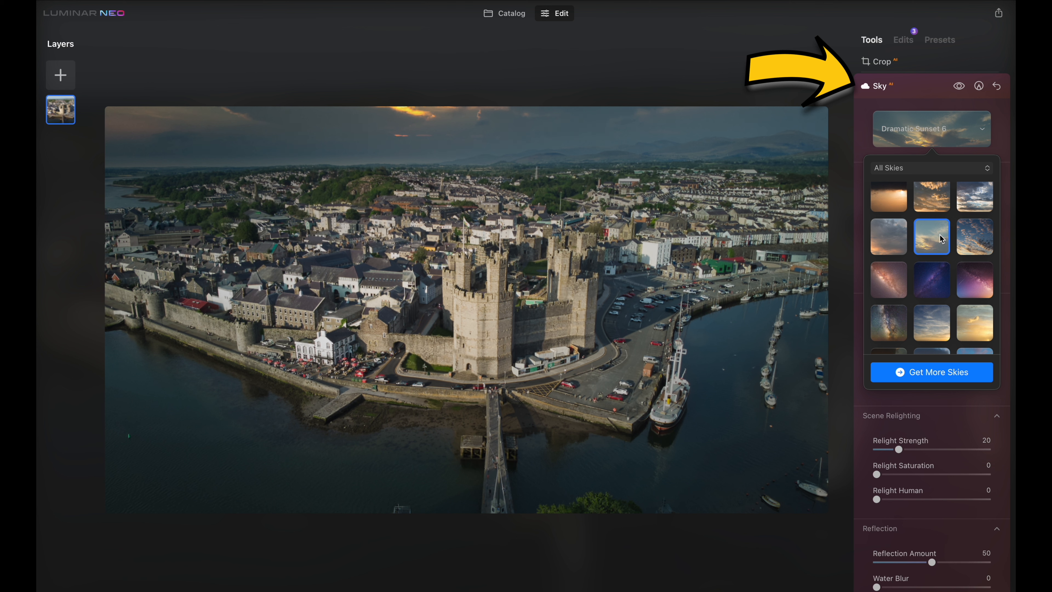
# Preview other replacement skies such as Dramatic Sunset 7 and Sunset 4, then reset the Sky tool
pyautogui.scroll(1, 940, 238)
pyautogui.scroll(1, 941, 239)
pyautogui.click(980, 275)
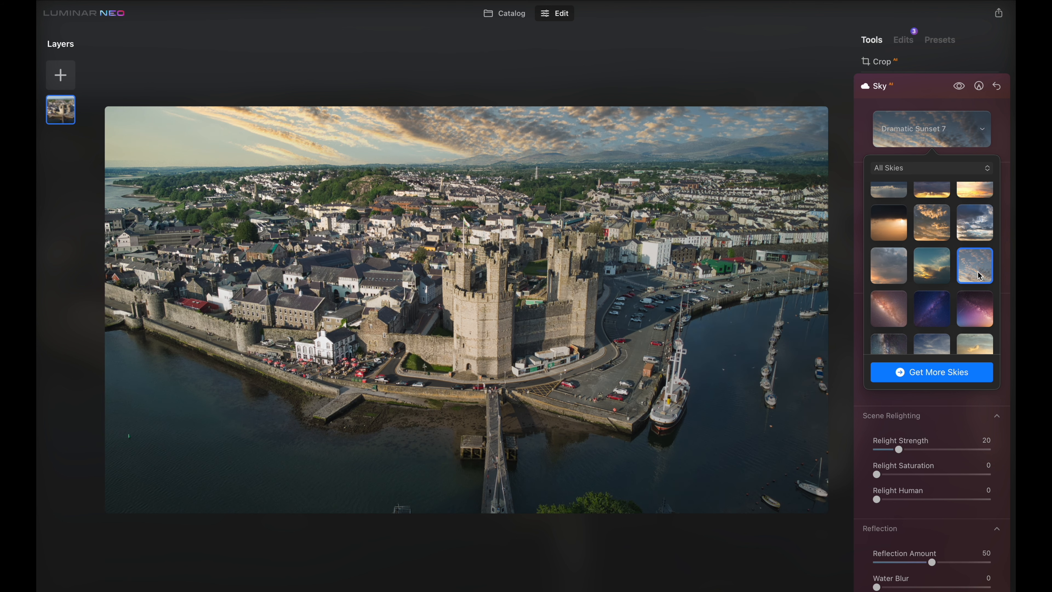
pyautogui.click(890, 216)
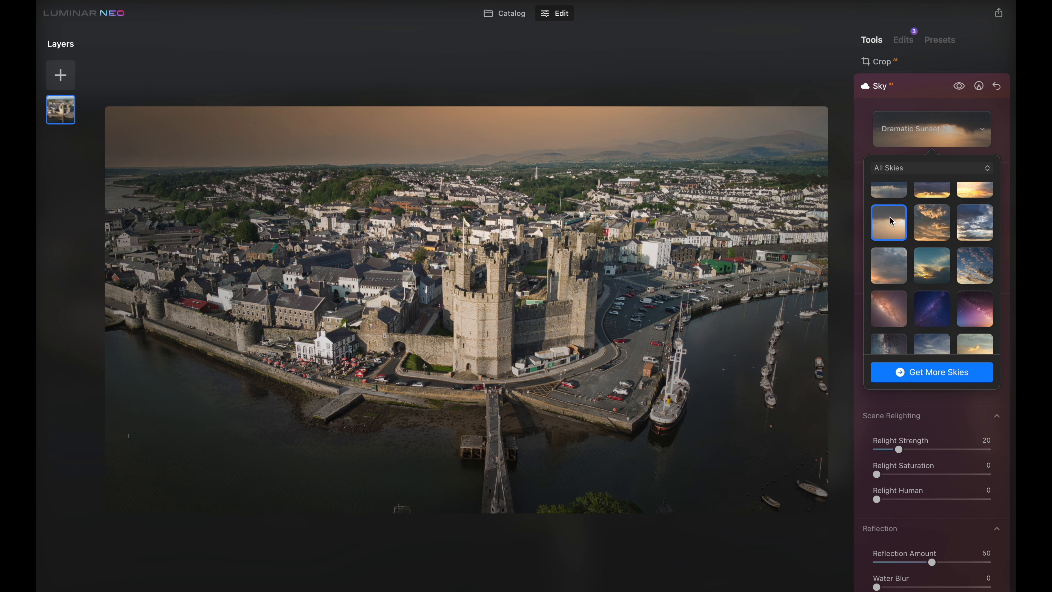
pyautogui.scroll(3, 929, 257)
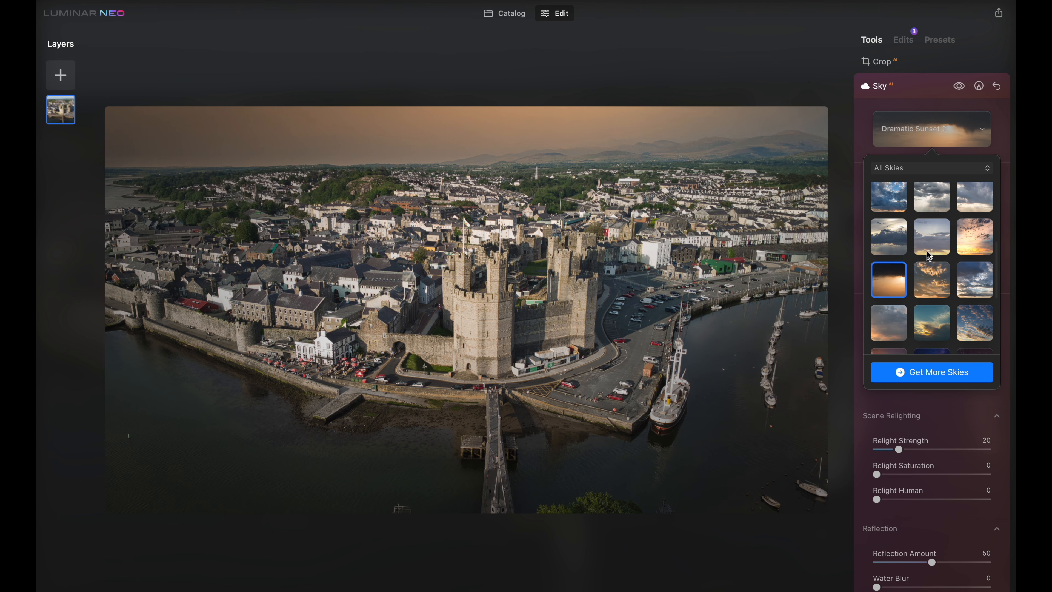
pyautogui.click(930, 246)
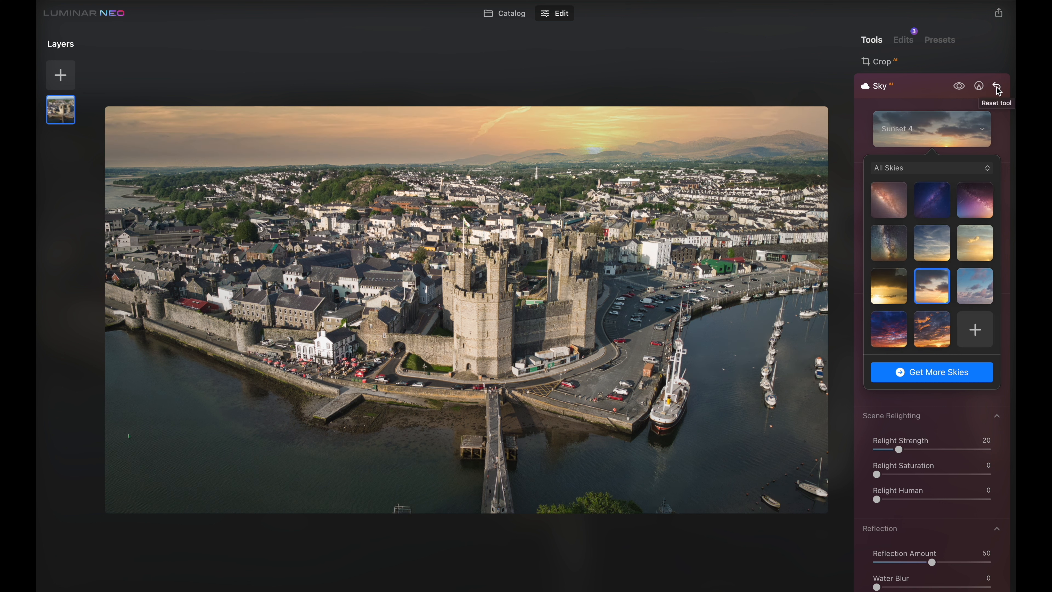
pyautogui.click(998, 87)
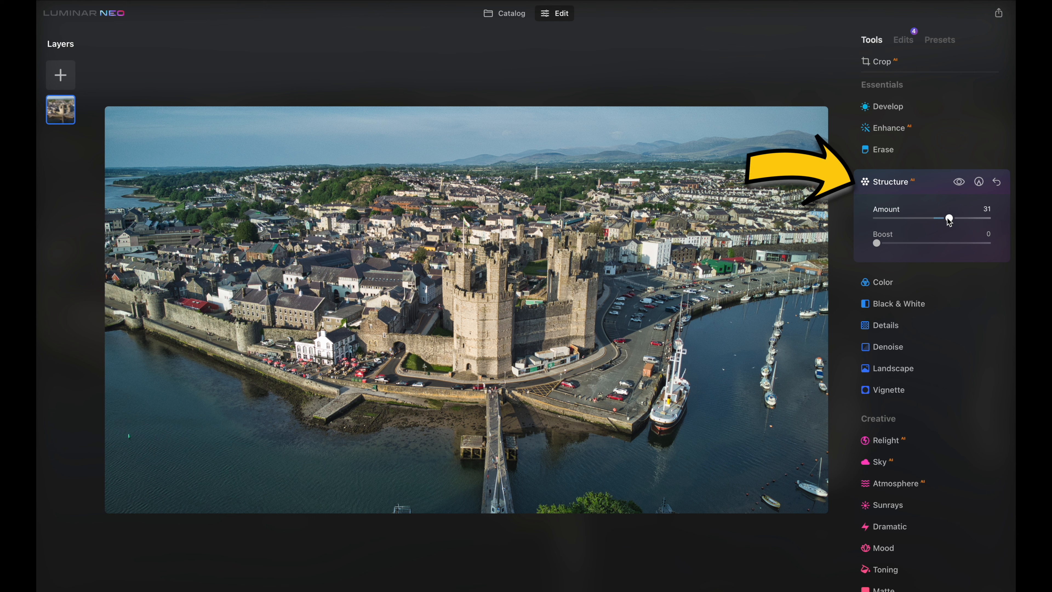
# Set the Enhance tool's Sky Enhancer to 51 and toggle the before/after comparison
pyautogui.moveTo(948, 220); pyautogui.dragTo(949, 219)
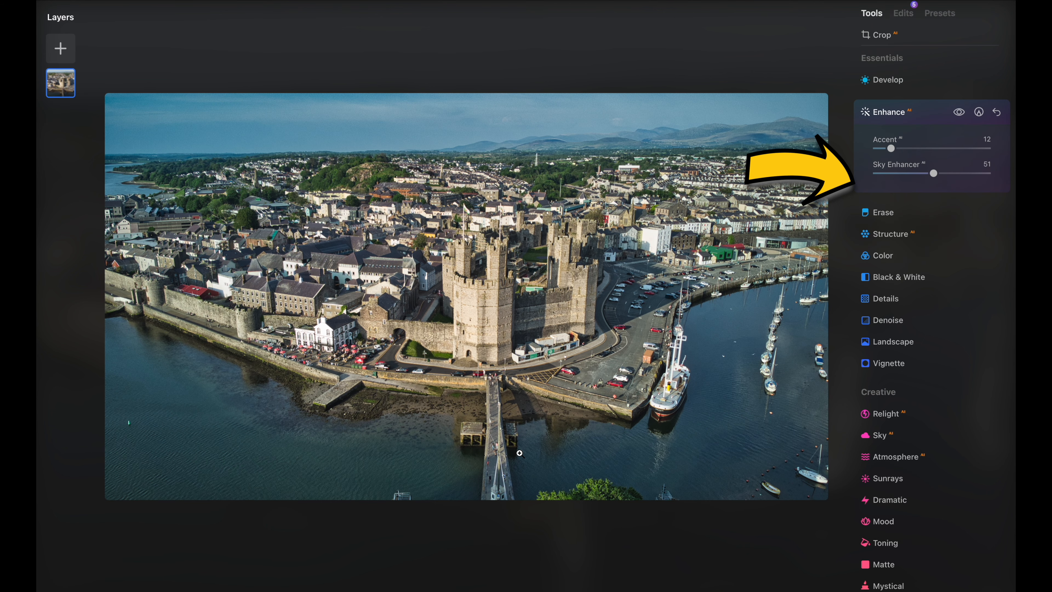
pyautogui.press('\\')
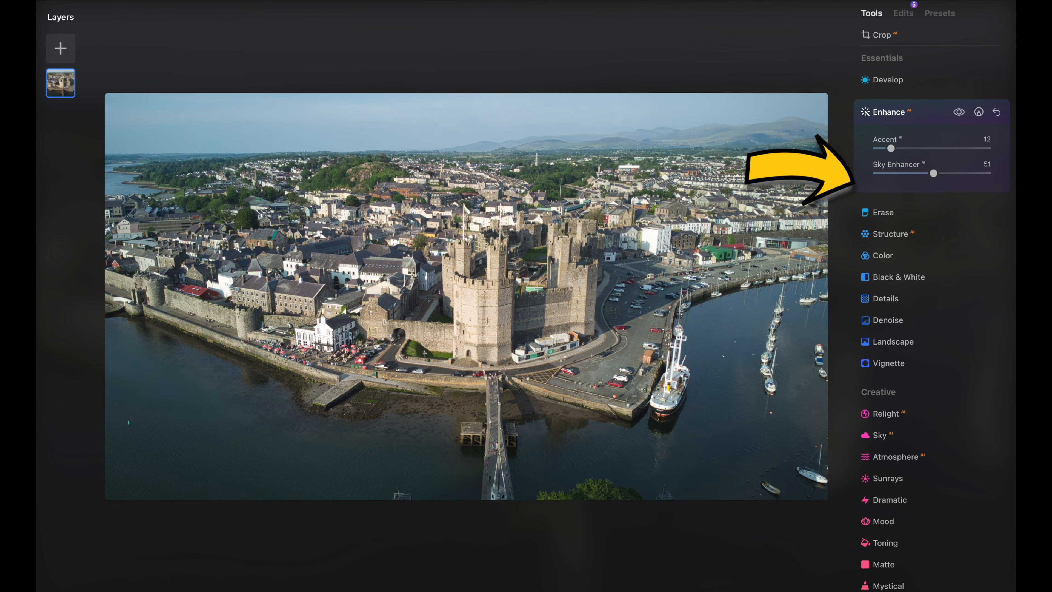
pyautogui.press('\\')
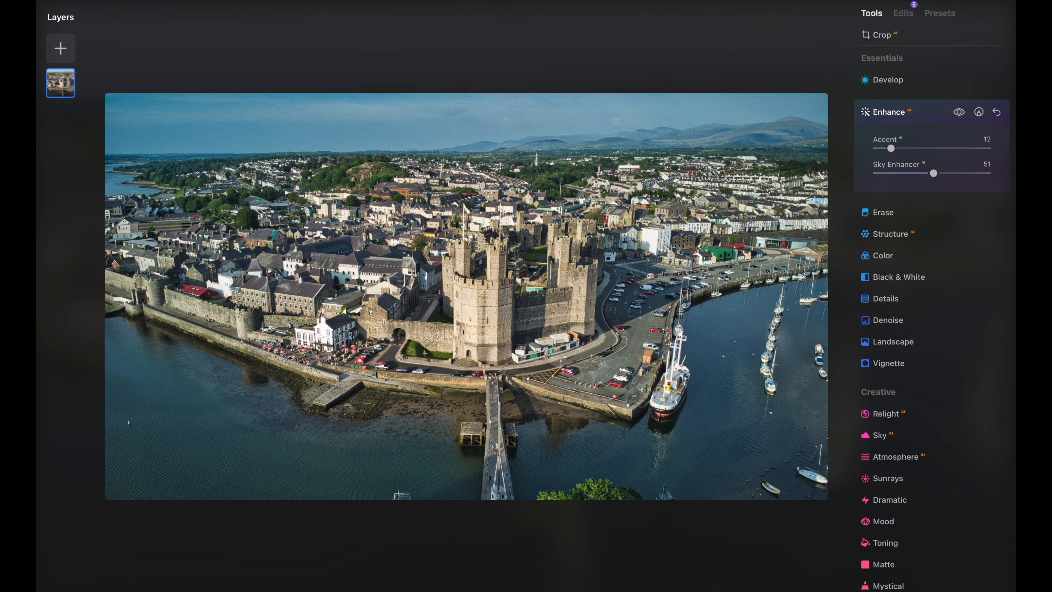
# Open the Erase tool and remove small spots in the water near the photo's lower edge
pyautogui.click(915, 216)
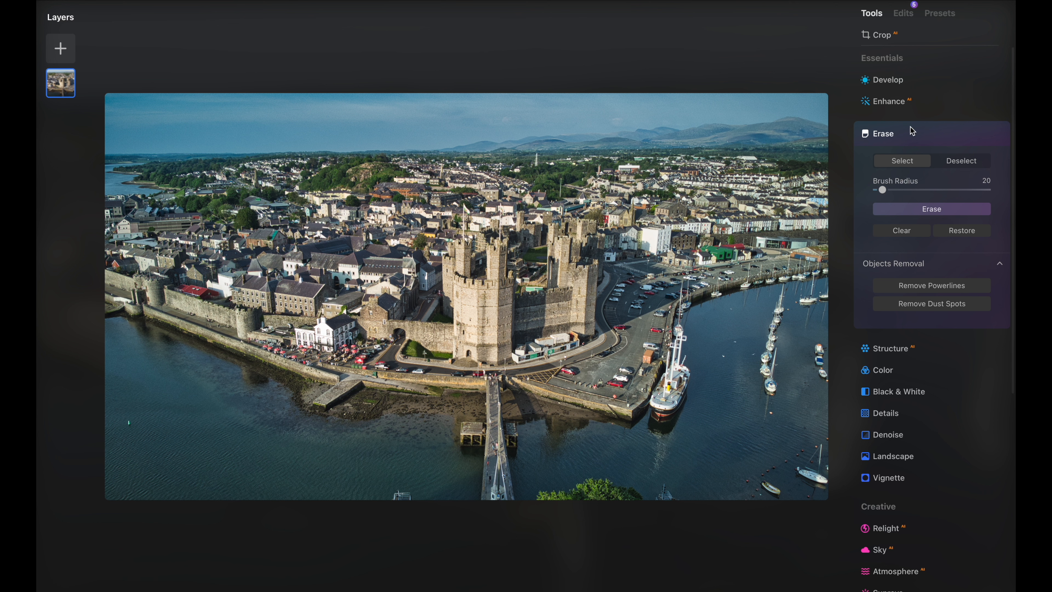
pyautogui.click(126, 424)
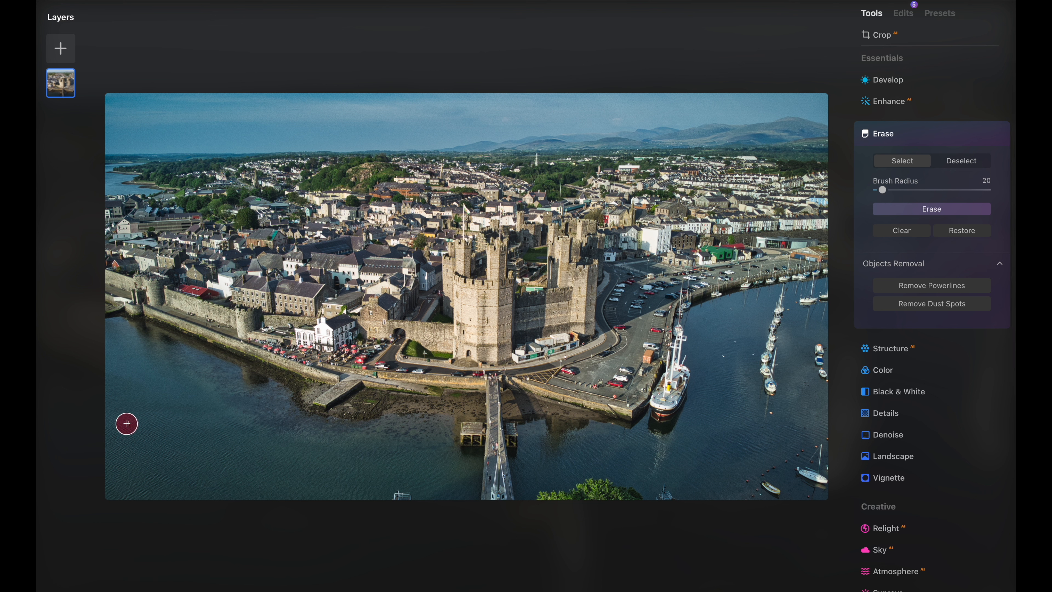
pyautogui.click(921, 209)
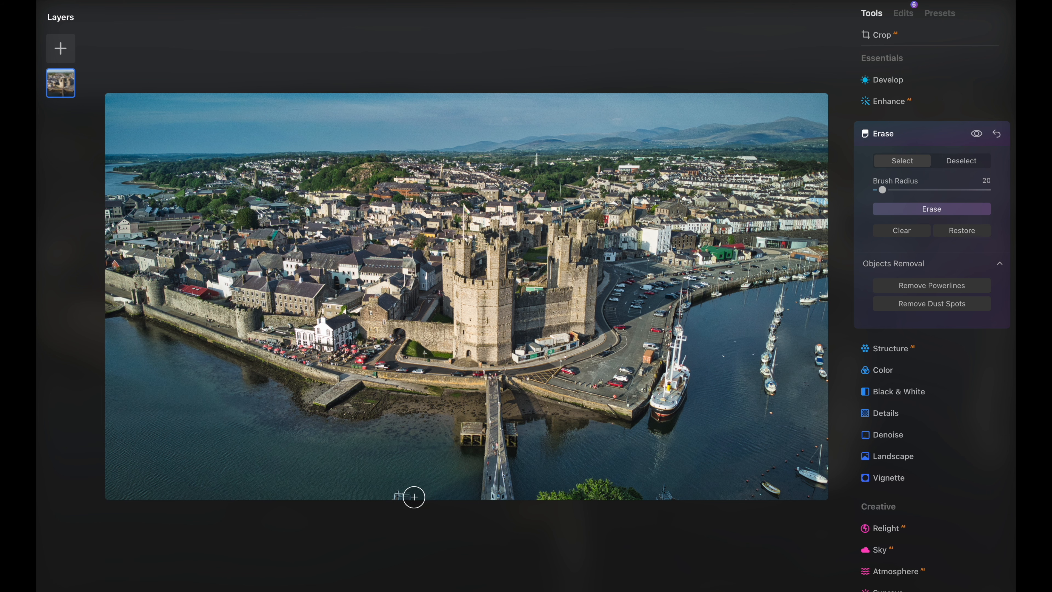
pyautogui.moveTo(416, 494); pyautogui.dragTo(394, 494)
pyautogui.click(924, 209)
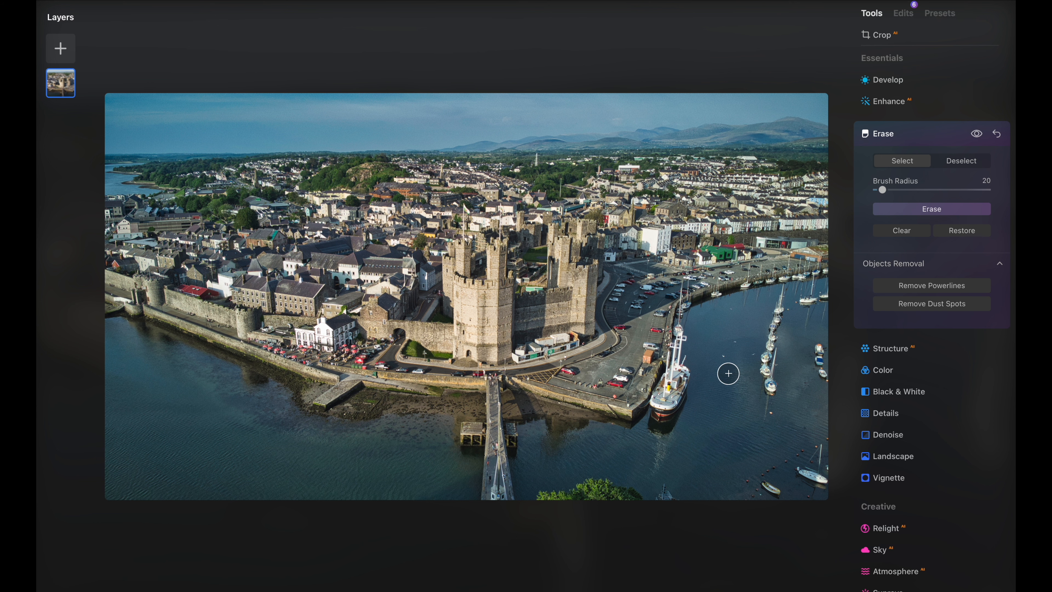
# Erase several small objects in the harbour water beside the moored boats
pyautogui.moveTo(728, 372); pyautogui.dragTo(735, 336)
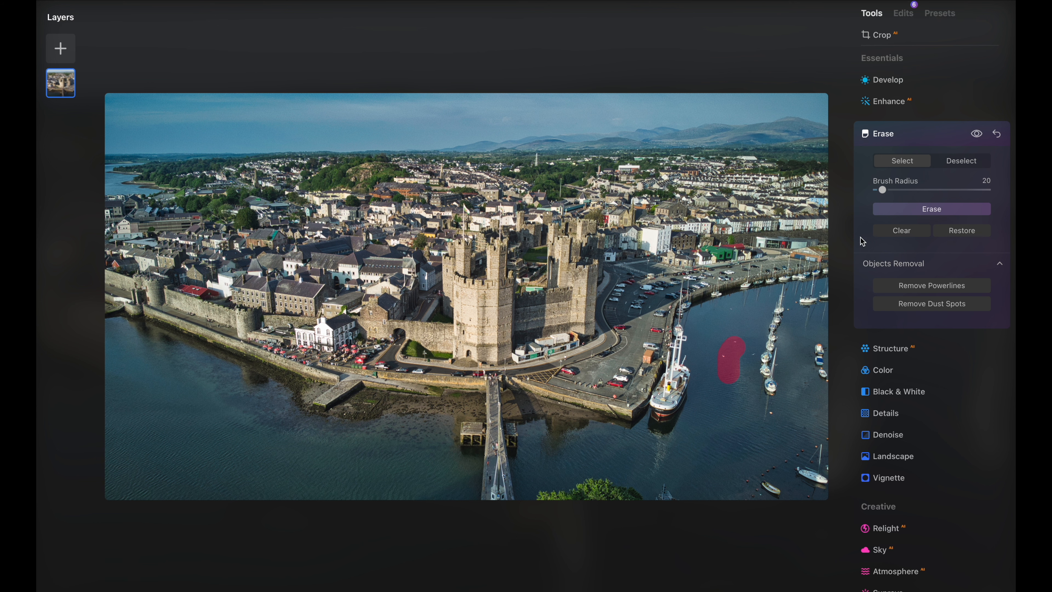
pyautogui.click(900, 209)
pyautogui.click(768, 412)
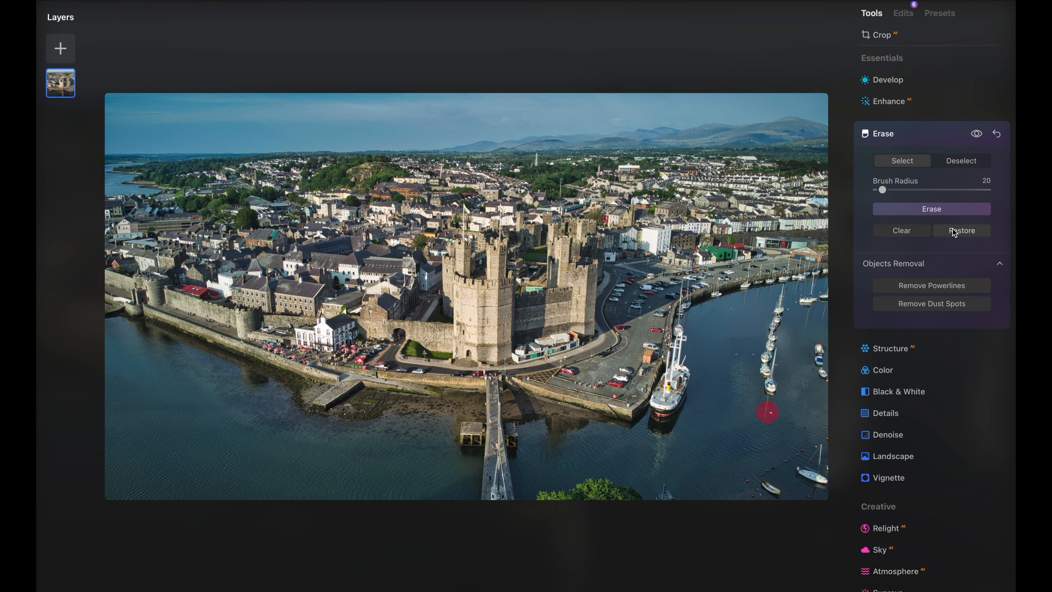
pyautogui.click(944, 214)
pyautogui.click(736, 358)
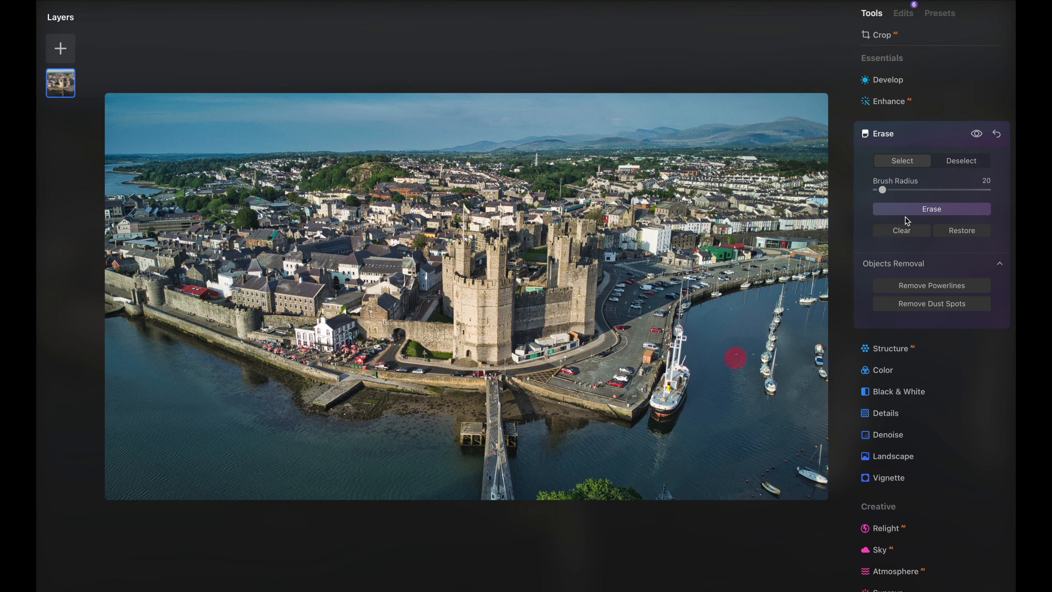
pyautogui.click(917, 208)
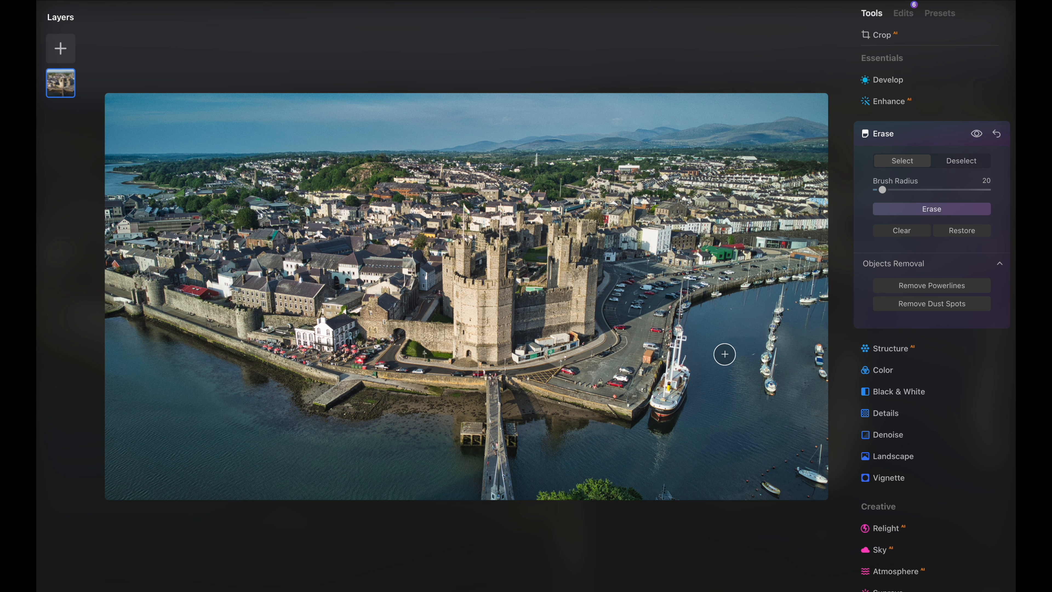
pyautogui.click(754, 355)
pyautogui.click(926, 208)
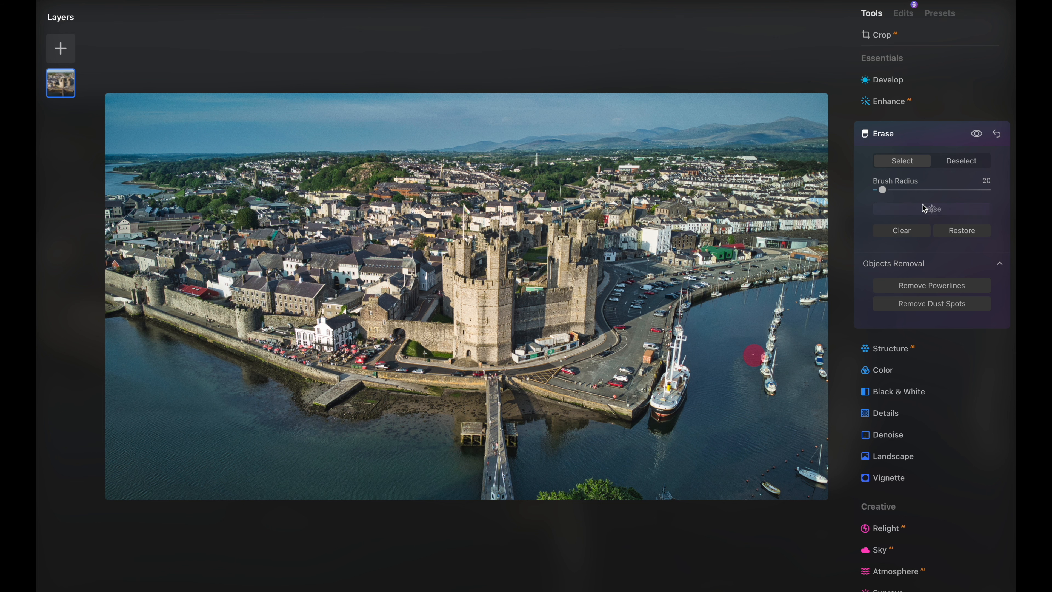
# Zoom in and brush over the pedestrians on the pavement below the castle walls for removal
pyautogui.scroll(5, 597, 359)
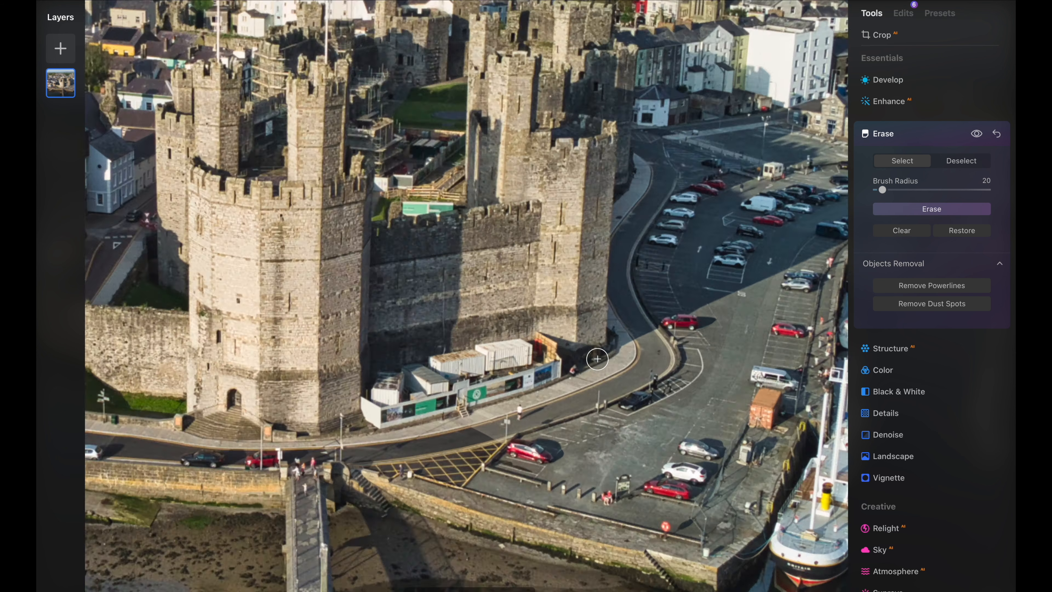
pyautogui.scroll(2, 597, 359)
pyautogui.moveTo(529, 375)
pyautogui.mouseDown()
pyautogui.moveTo(518, 382)
pyautogui.moveTo(532, 391)
pyautogui.mouseUp()
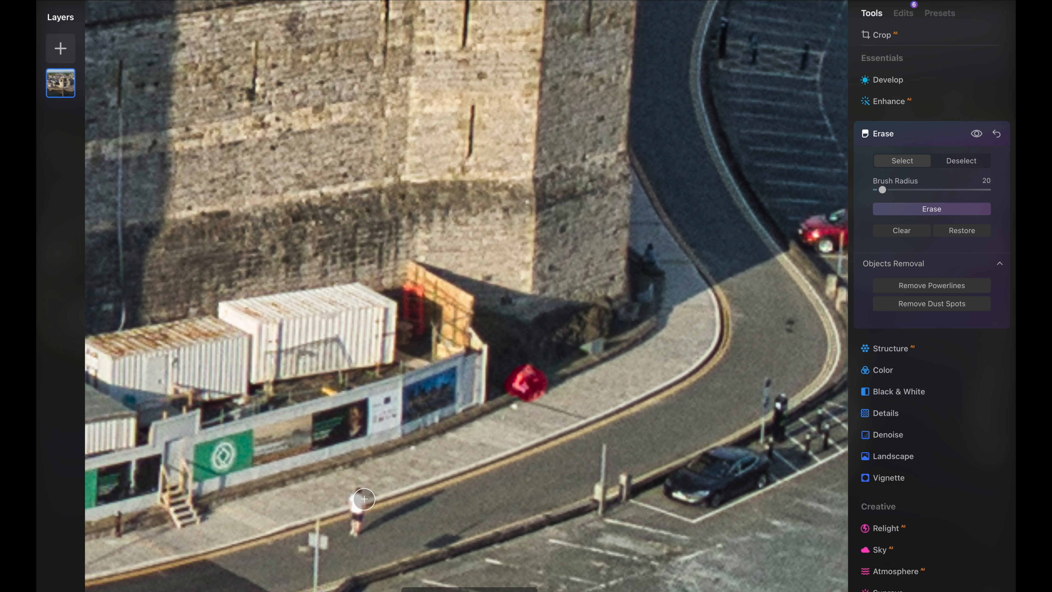
pyautogui.moveTo(359, 493); pyautogui.dragTo(355, 529)
pyautogui.hscroll(4, 737, 414)
pyautogui.scroll(-2, 737, 415)
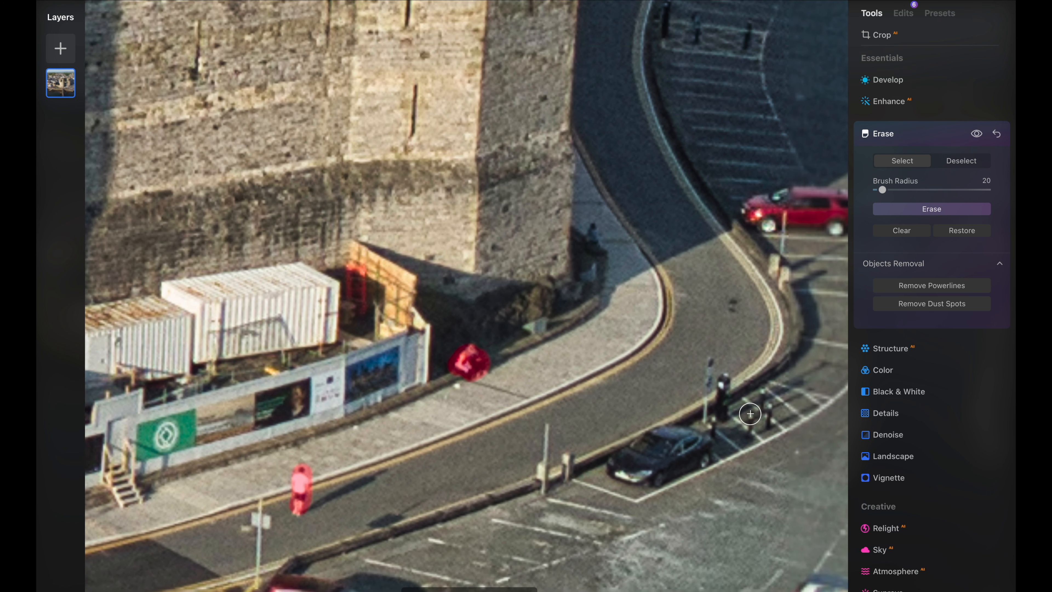
pyautogui.moveTo(573, 209); pyautogui.dragTo(585, 231)
pyautogui.scroll(-5, 638, 313)
pyautogui.scroll(-10, 638, 313)
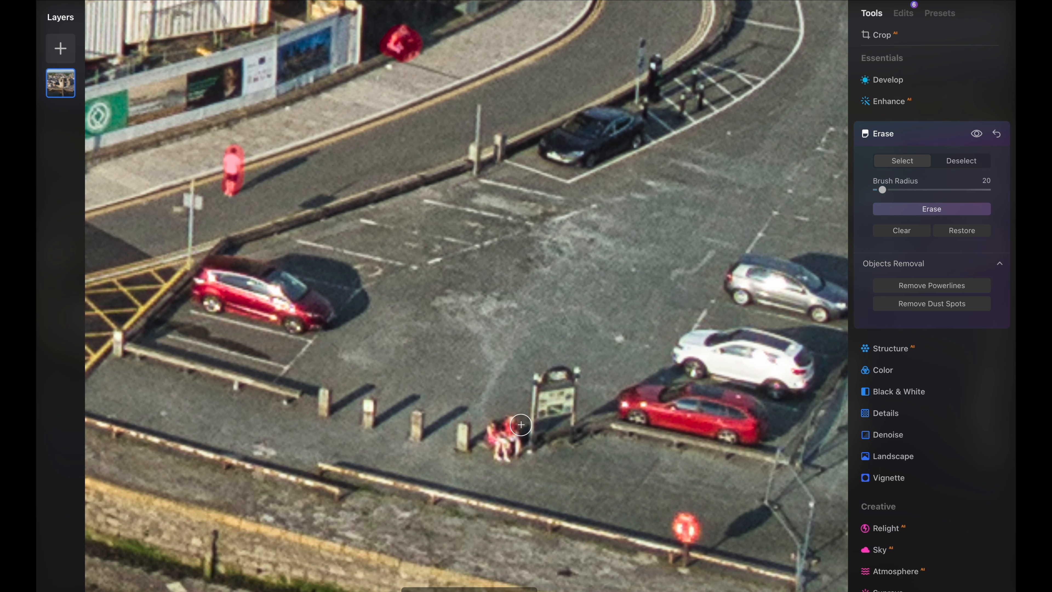
# Brush over the people along the quay beside the ship and erase all the marked pedestrians
pyautogui.hscroll(6, 515, 428)
pyautogui.hscroll(8, 514, 429)
pyautogui.scroll(10, 515, 428)
pyautogui.hscroll(-3, 515, 428)
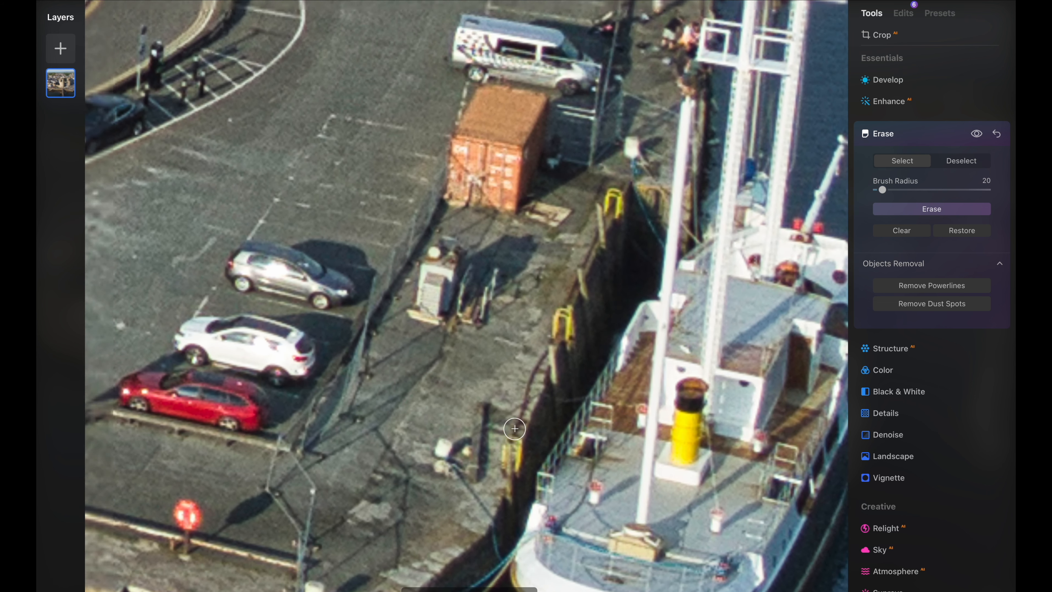
pyautogui.hscroll(1, 515, 429)
pyautogui.moveTo(750, 188)
pyautogui.mouseDown()
pyautogui.moveTo(745, 199)
pyautogui.moveTo(744, 181)
pyautogui.mouseUp()
pyautogui.moveTo(741, 265)
pyautogui.mouseDown()
pyautogui.moveTo(740, 239)
pyautogui.moveTo(711, 217)
pyautogui.mouseUp()
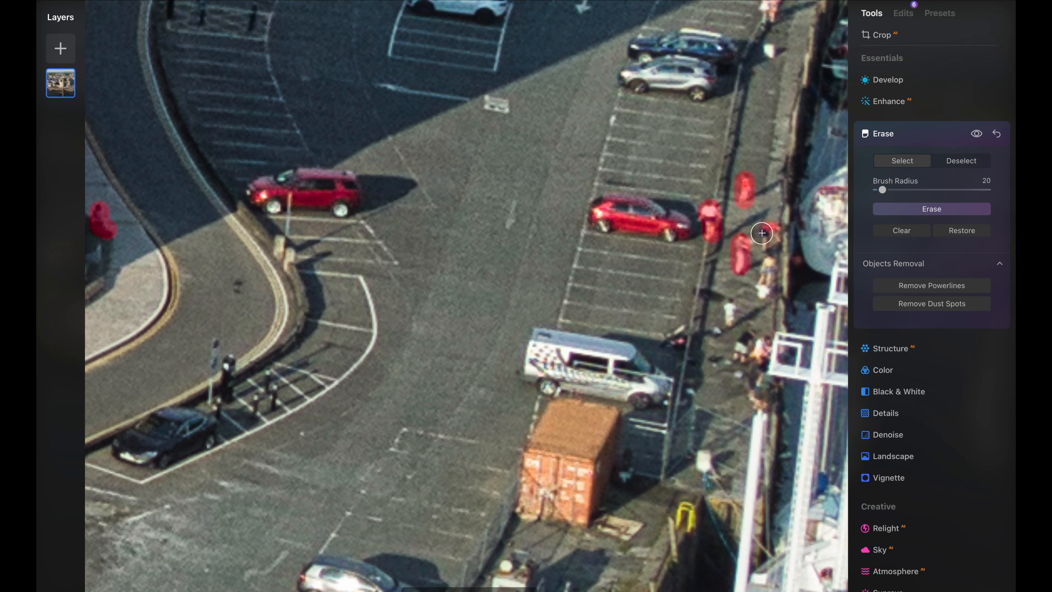
pyautogui.scroll(-5, 751, 256)
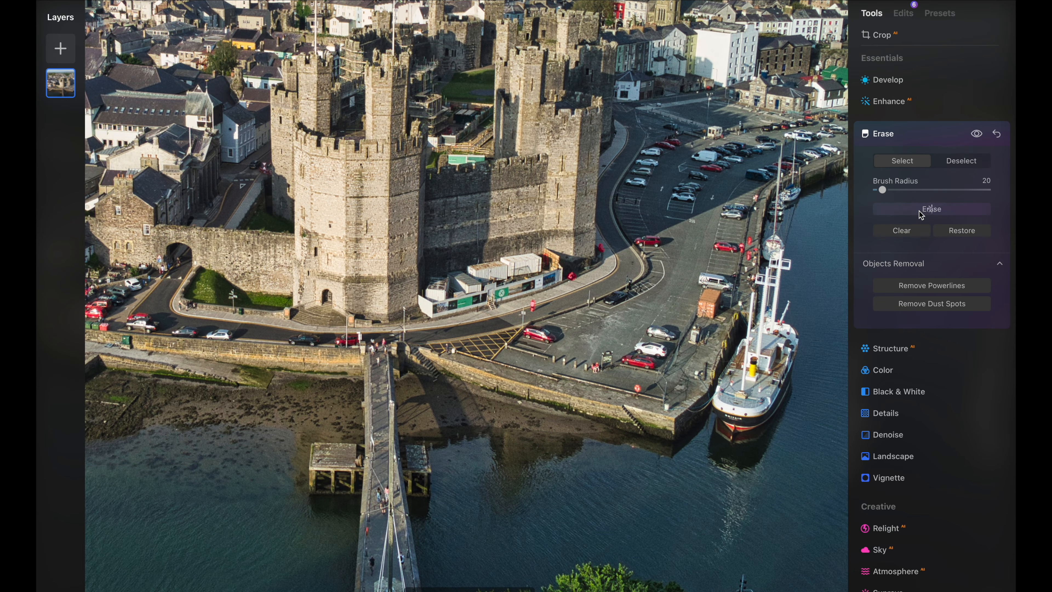
pyautogui.click(923, 208)
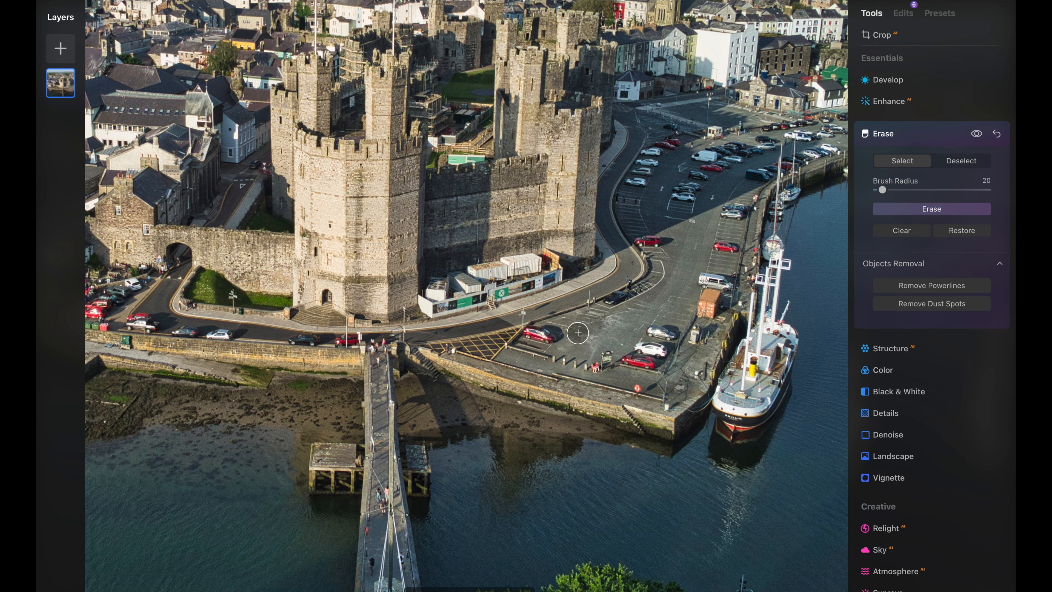
# Open the Enhance tool on the portrait photo and raise Accent slightly
pyautogui.scroll(-5, 559, 309)
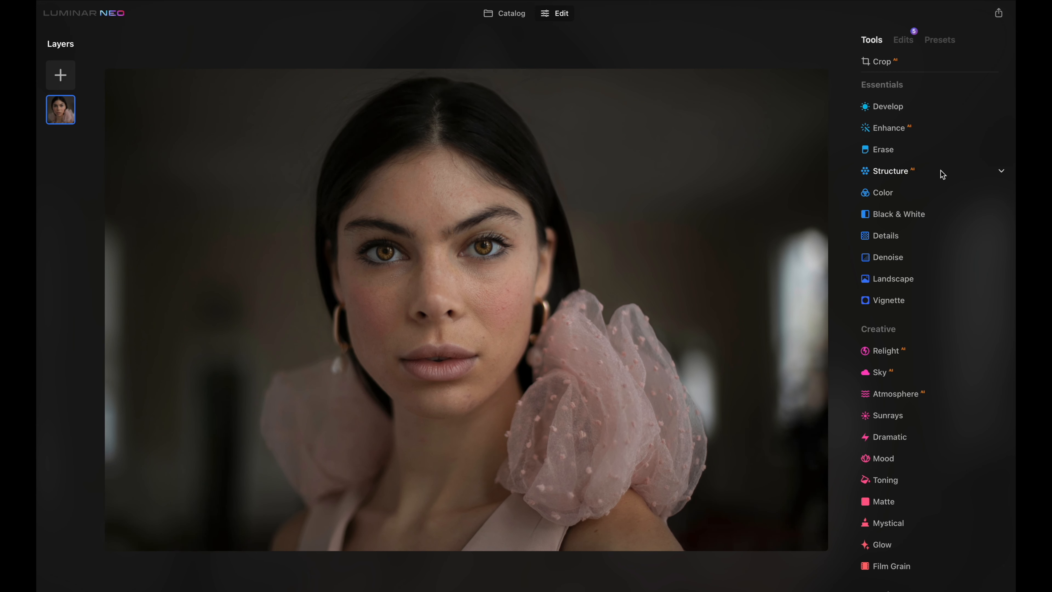
pyautogui.click(939, 129)
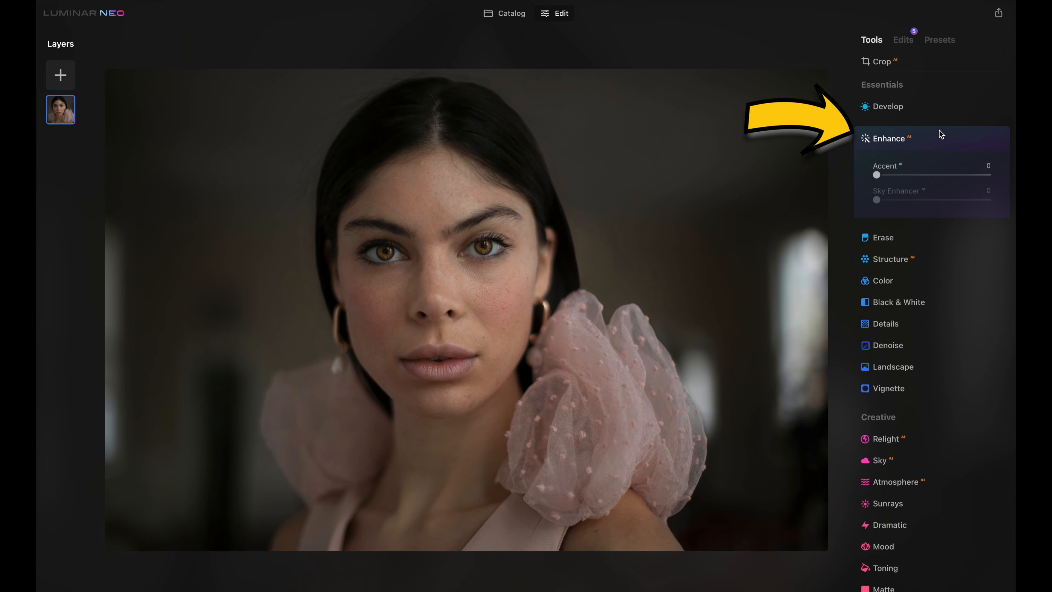
pyautogui.moveTo(889, 177)
pyautogui.mouseDown()
pyautogui.moveTo(949, 182)
pyautogui.moveTo(882, 182)
pyautogui.moveTo(891, 187)
pyautogui.mouseUp()
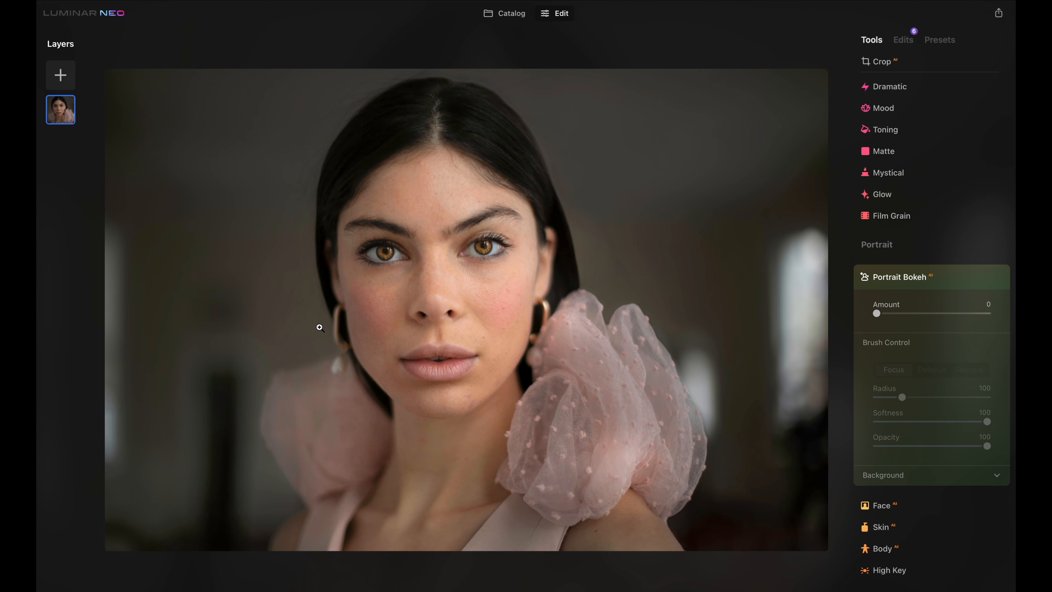
# Open the Face tool and set Face Light to 7
pyautogui.moveTo(878, 314)
pyautogui.mouseDown()
pyautogui.moveTo(964, 314)
pyautogui.moveTo(877, 315)
pyautogui.mouseUp()
pyautogui.scroll(-1, 910, 342)
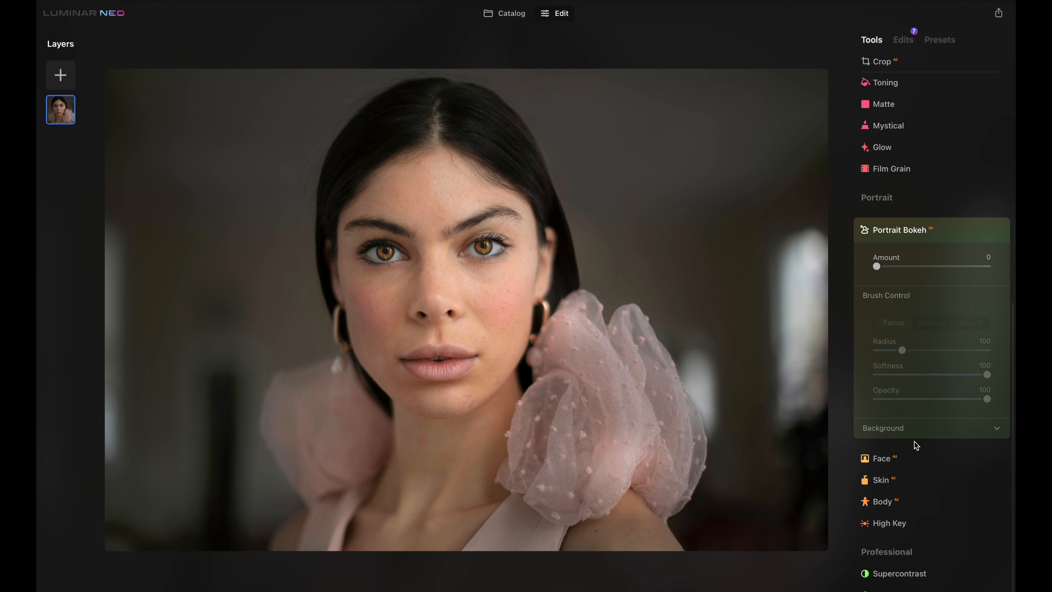
pyautogui.click(923, 463)
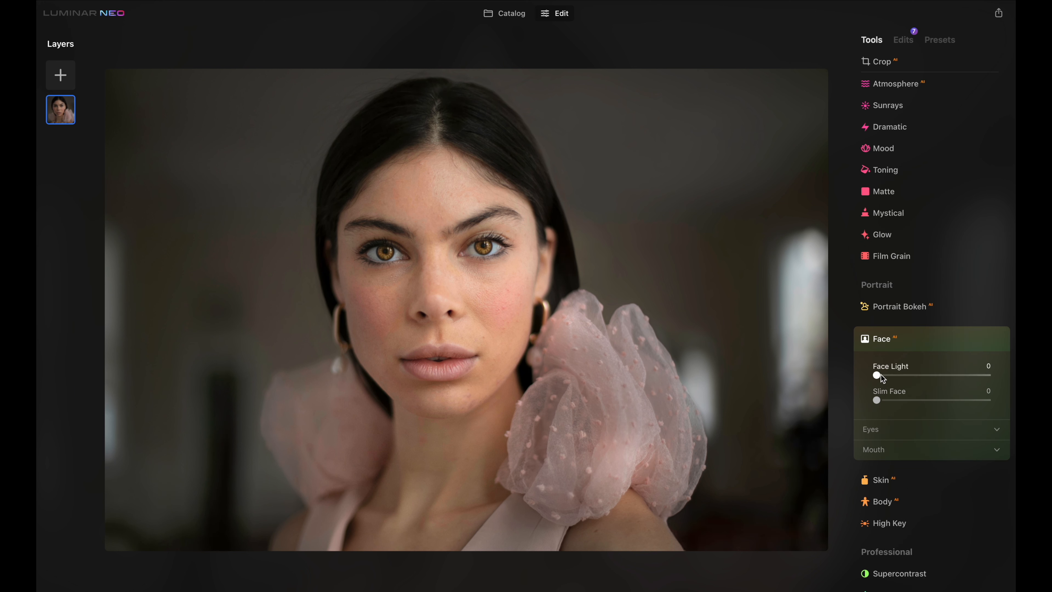
pyautogui.moveTo(877, 375); pyautogui.dragTo(868, 408)
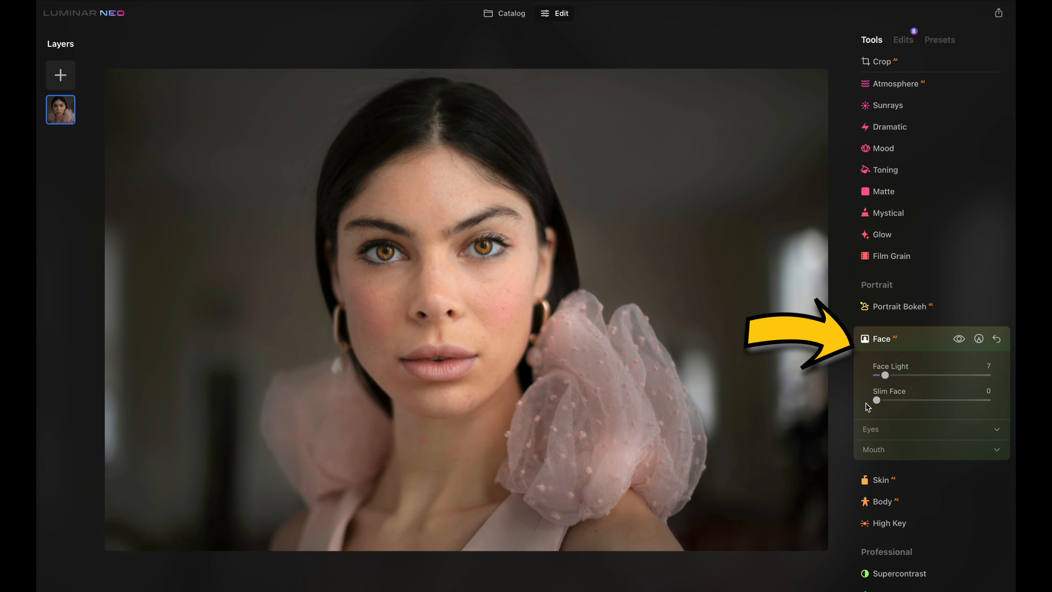
# Expand the Eyes settings, zoom in on the face, and change the iris colour to Blue
pyautogui.click(936, 431)
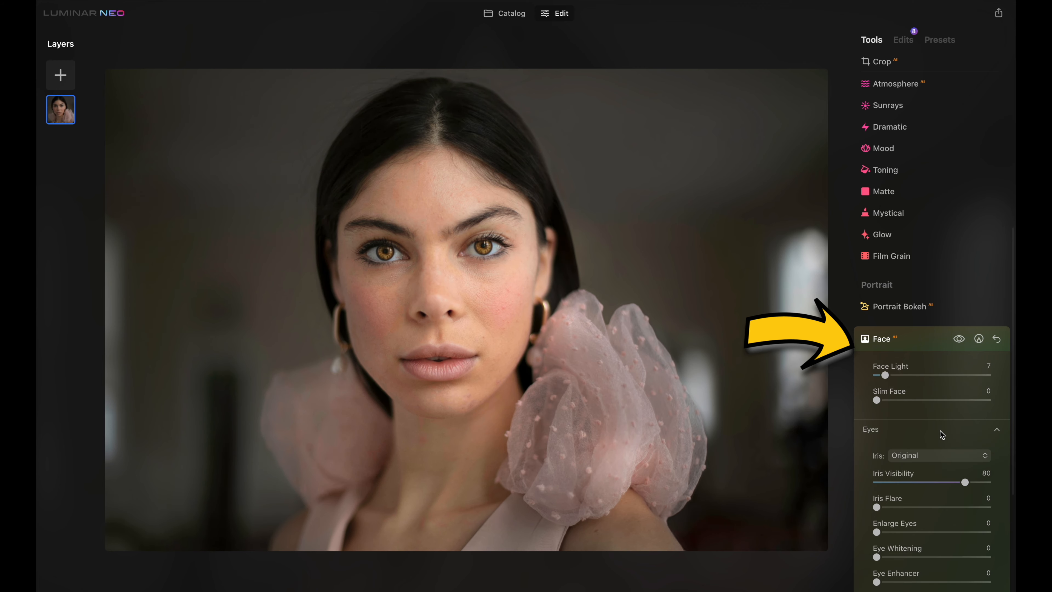
pyautogui.scroll(-4, 940, 433)
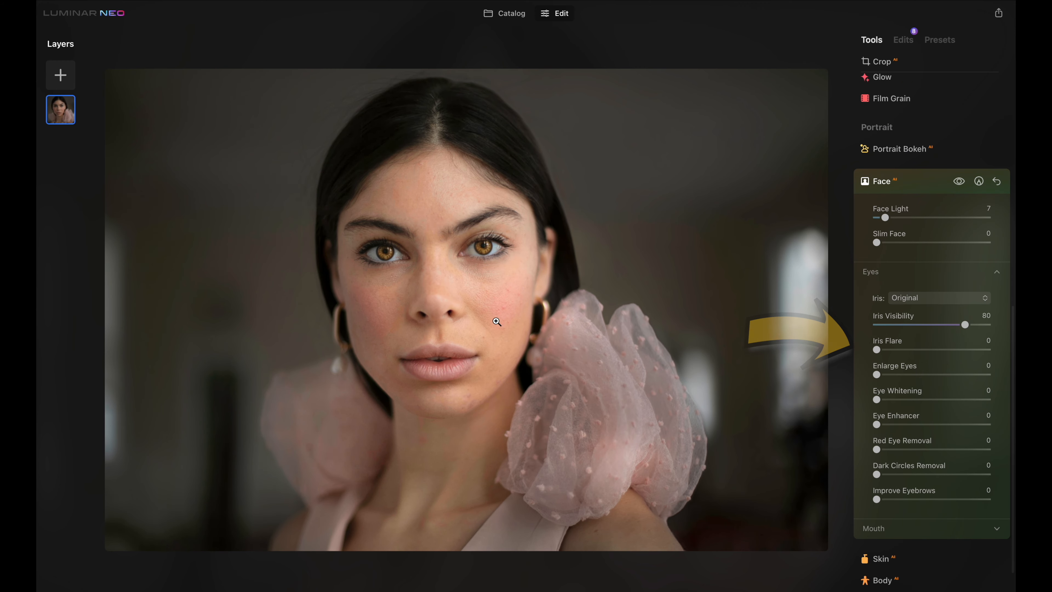
pyautogui.click(483, 245)
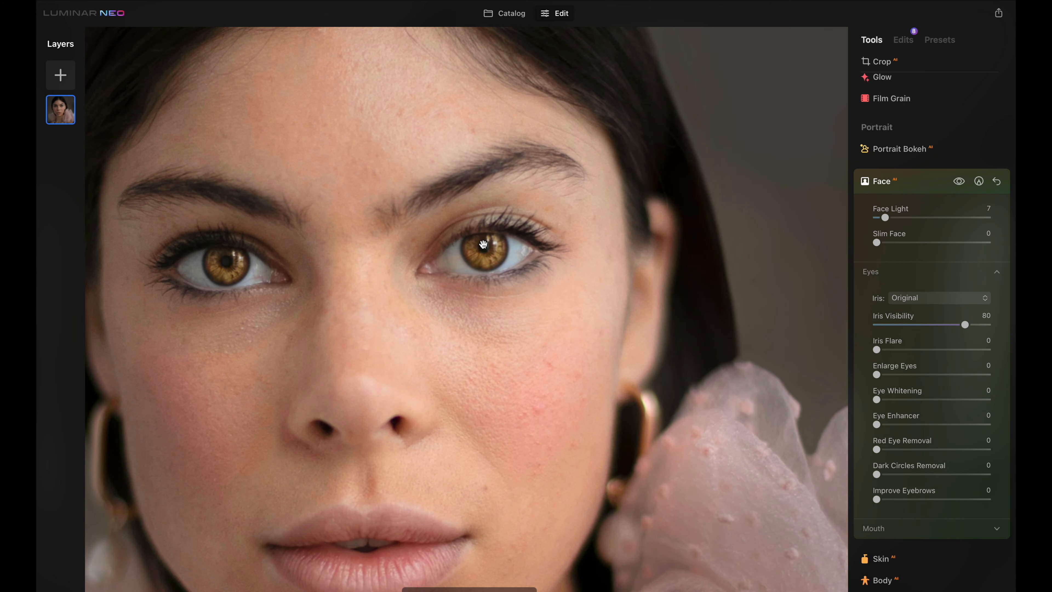
pyautogui.click(939, 297)
pyautogui.press('Escape')
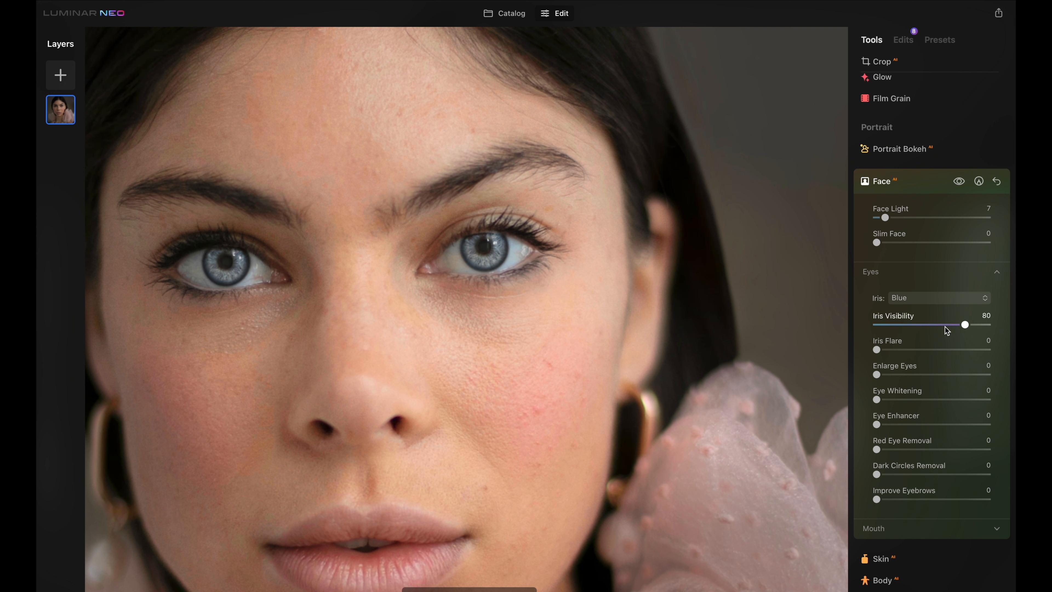
# Try the Green, Honey and Mint iris colours, ending back on Blue
pyautogui.click(950, 298)
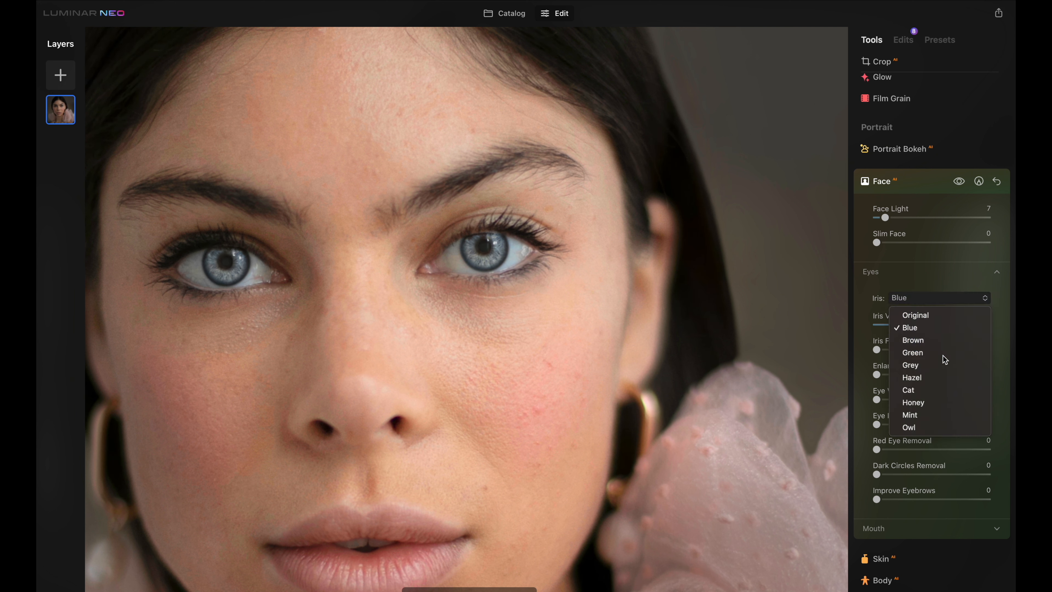
pyautogui.click(944, 353)
pyautogui.click(936, 298)
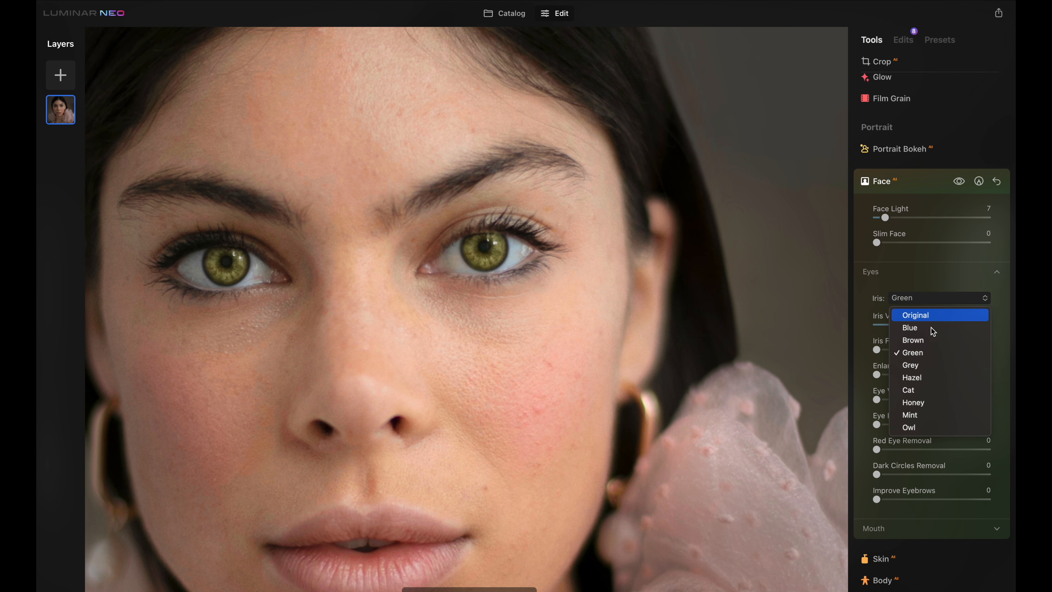
pyautogui.click(936, 404)
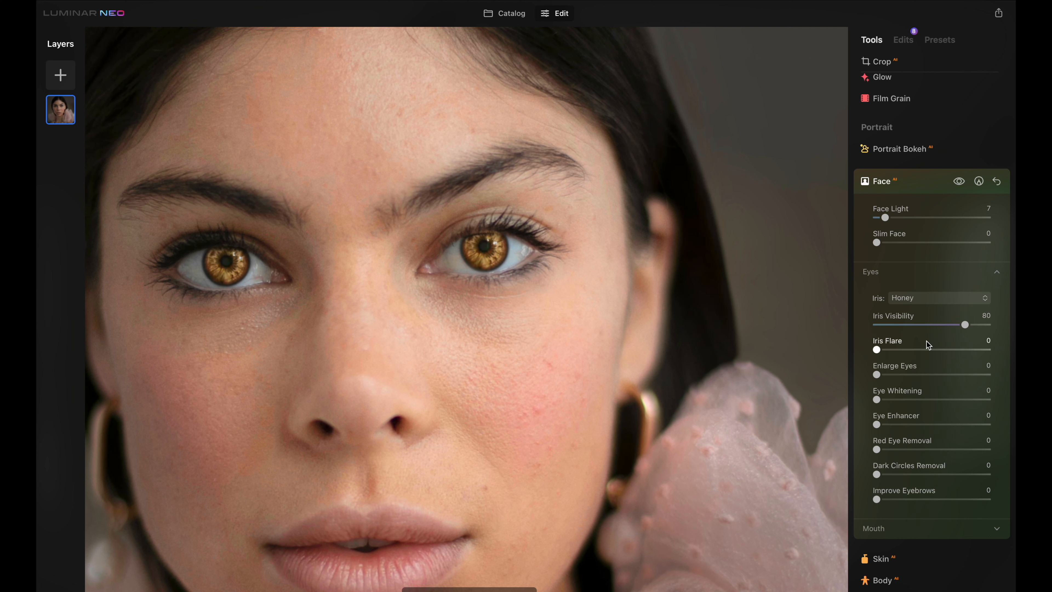
pyautogui.click(946, 299)
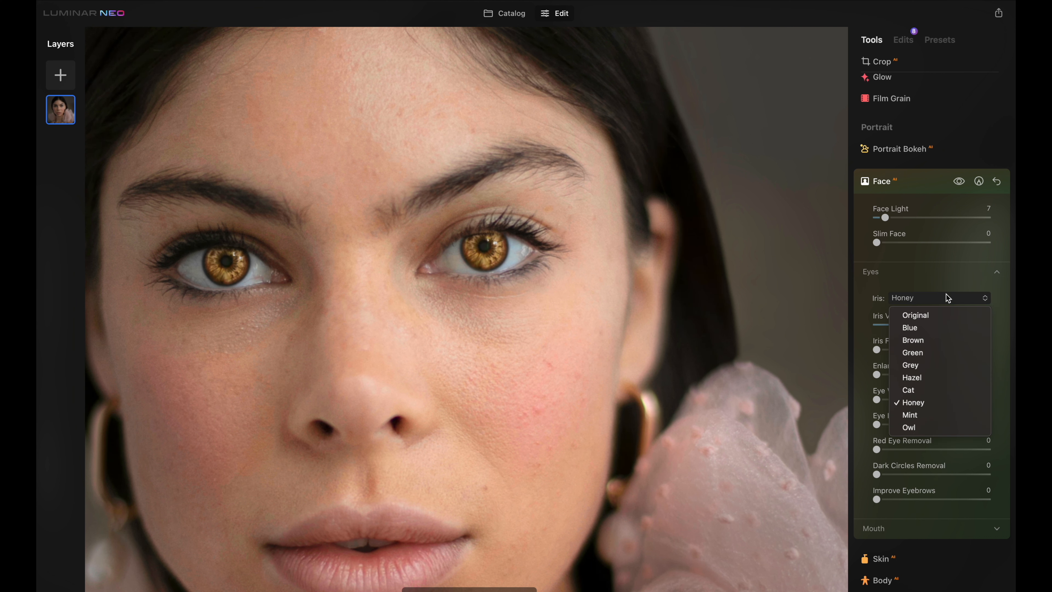
pyautogui.click(937, 415)
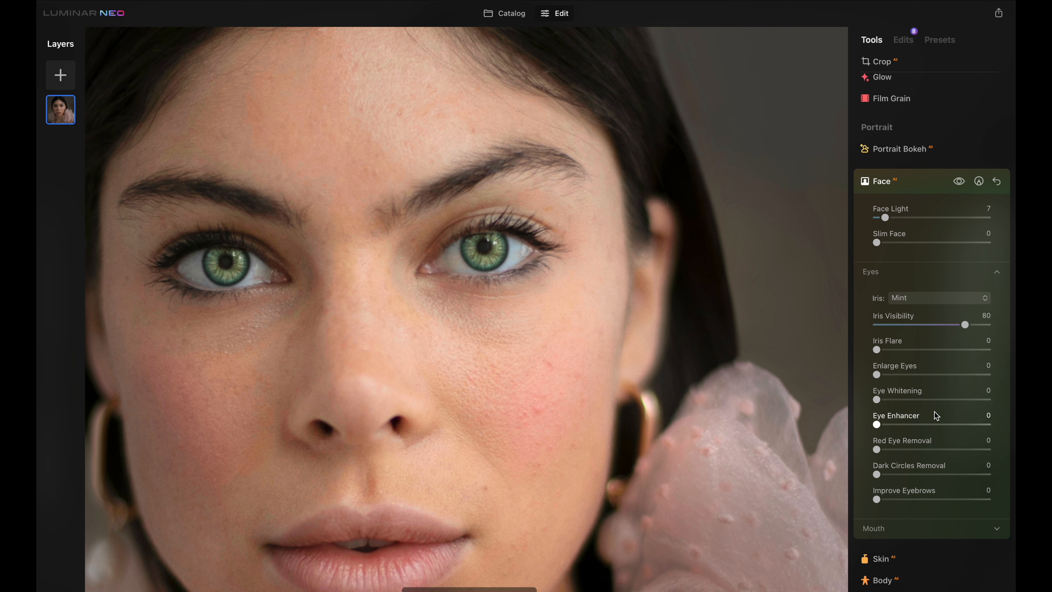
pyautogui.click(935, 298)
pyautogui.click(930, 331)
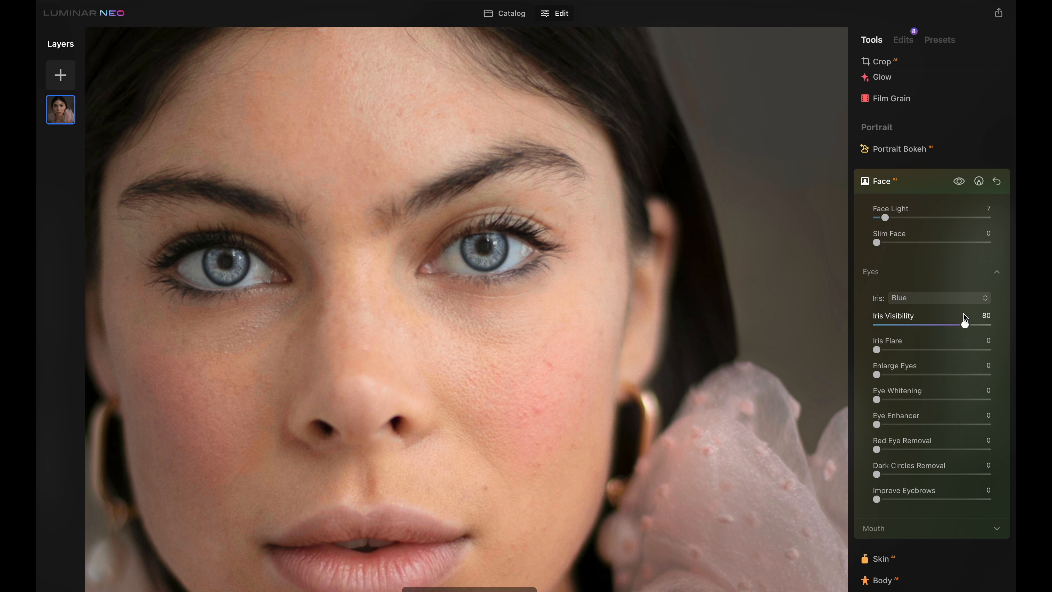
# Reduce Iris Visibility to 31 and raise Iris Flare to about 37 for the portrait's eyes
pyautogui.moveTo(963, 327); pyautogui.dragTo(949, 327)
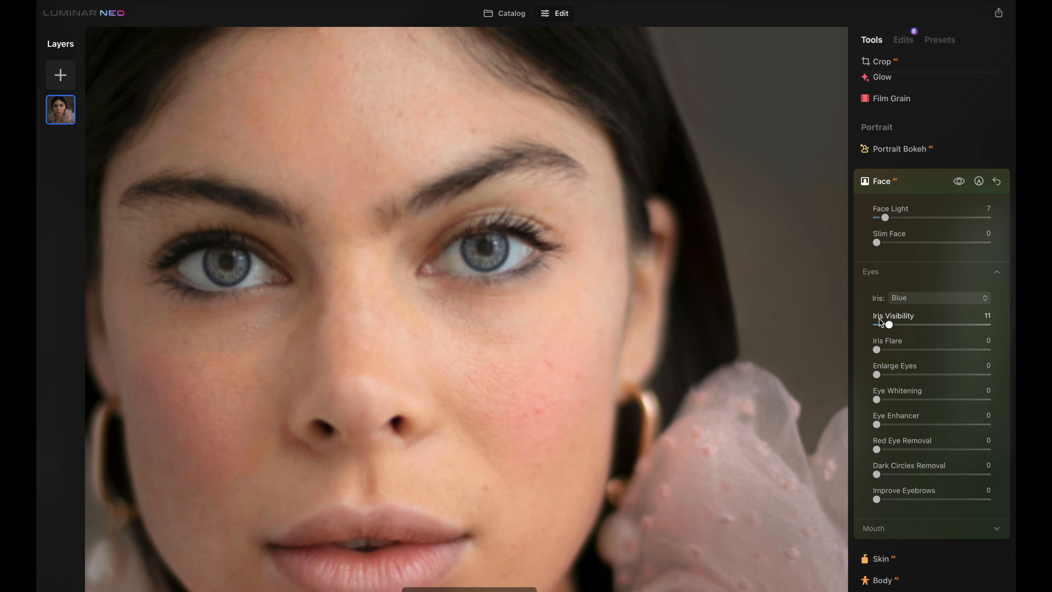
pyautogui.moveTo(879, 319)
pyautogui.mouseDown()
pyautogui.moveTo(1016, 337)
pyautogui.moveTo(892, 313)
pyautogui.mouseUp()
pyautogui.moveTo(877, 349); pyautogui.dragTo(895, 350)
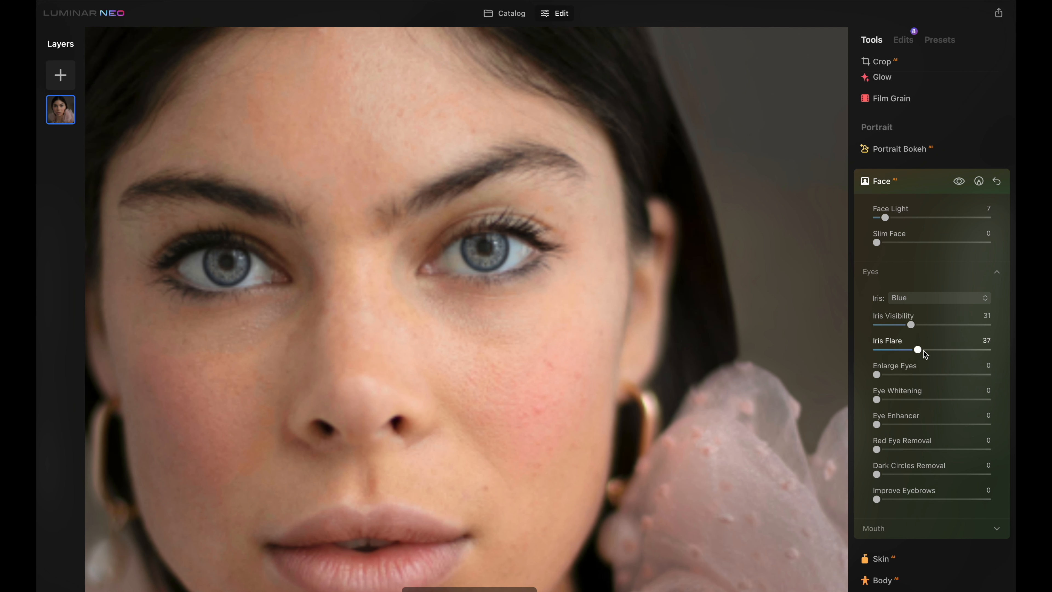
pyautogui.moveTo(923, 351); pyautogui.dragTo(991, 376)
pyautogui.click(721, 364)
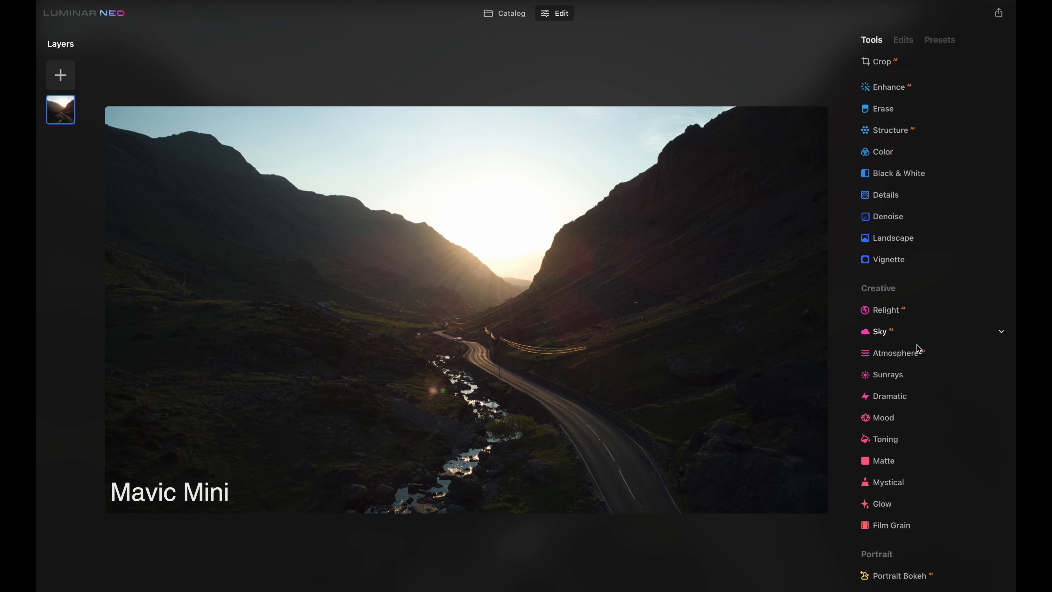
# Open the Sky tool on the valley photo and replace the sky with Sunset 4, comparing before and after
pyautogui.click(954, 332)
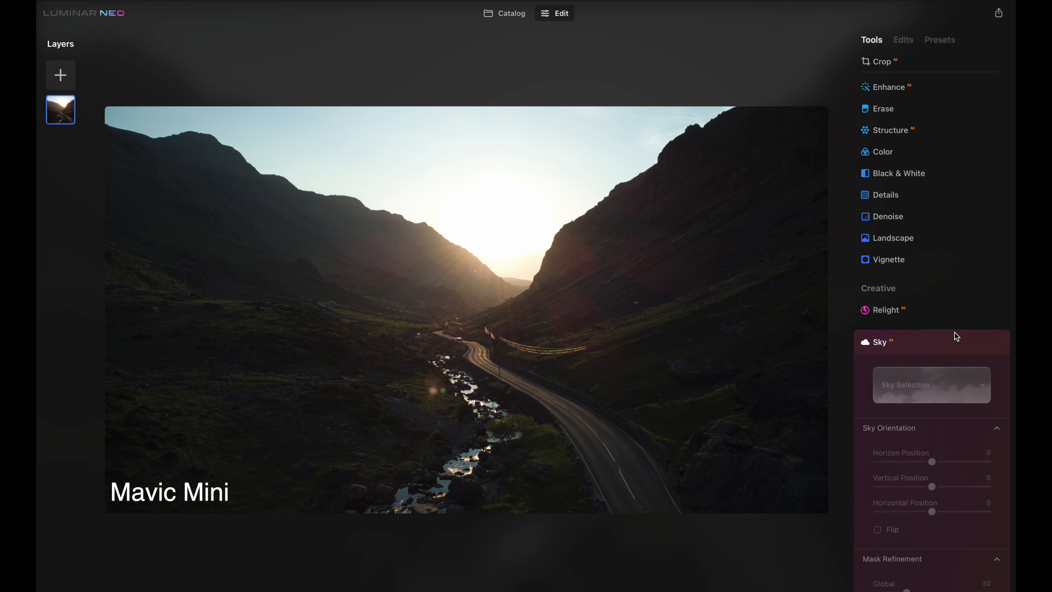
pyautogui.click(950, 126)
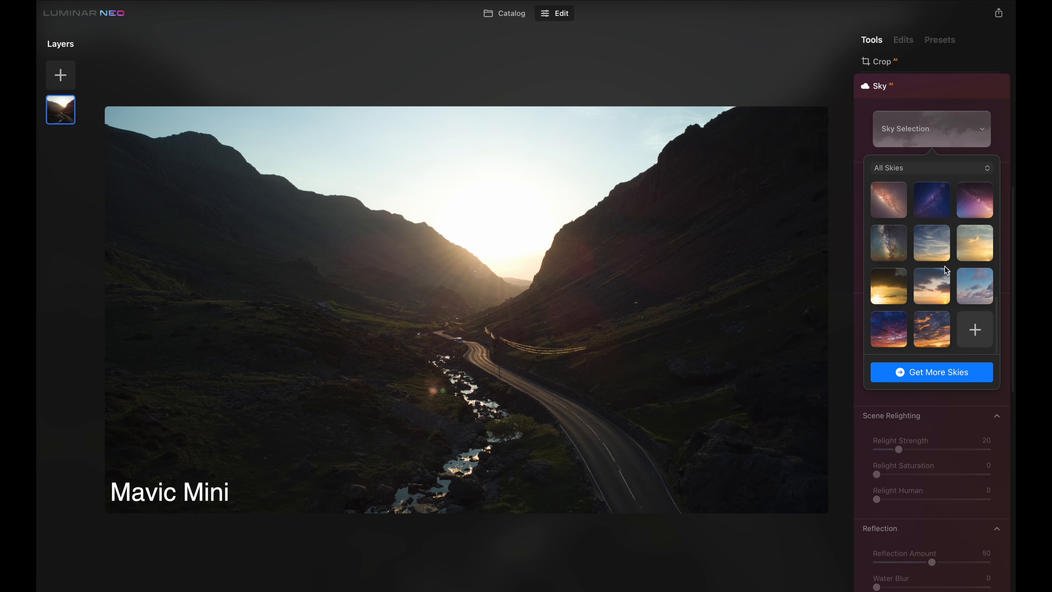
pyautogui.click(939, 283)
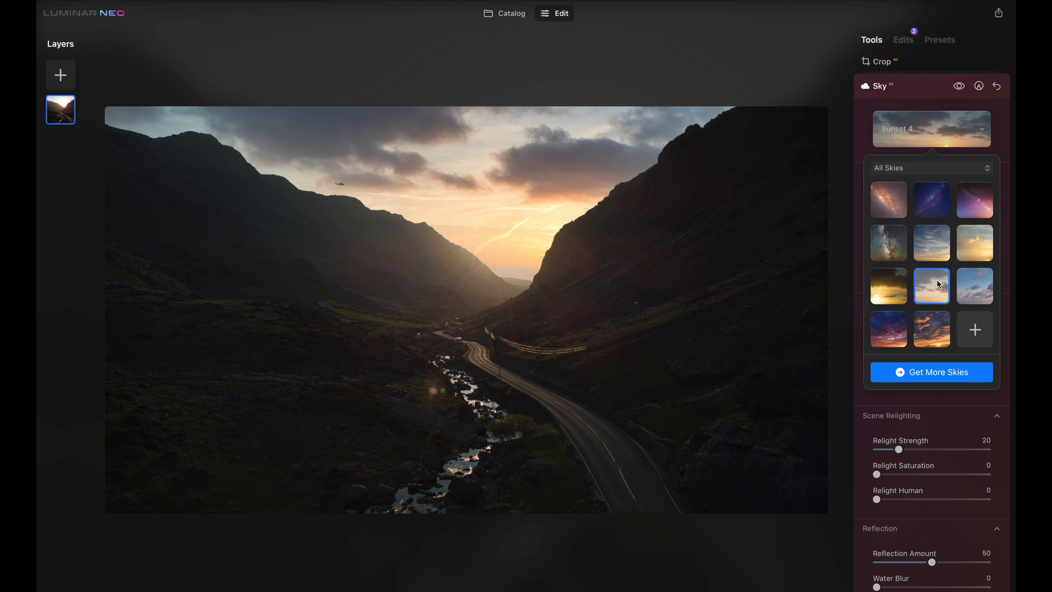
pyautogui.doubleClick(344, 180)
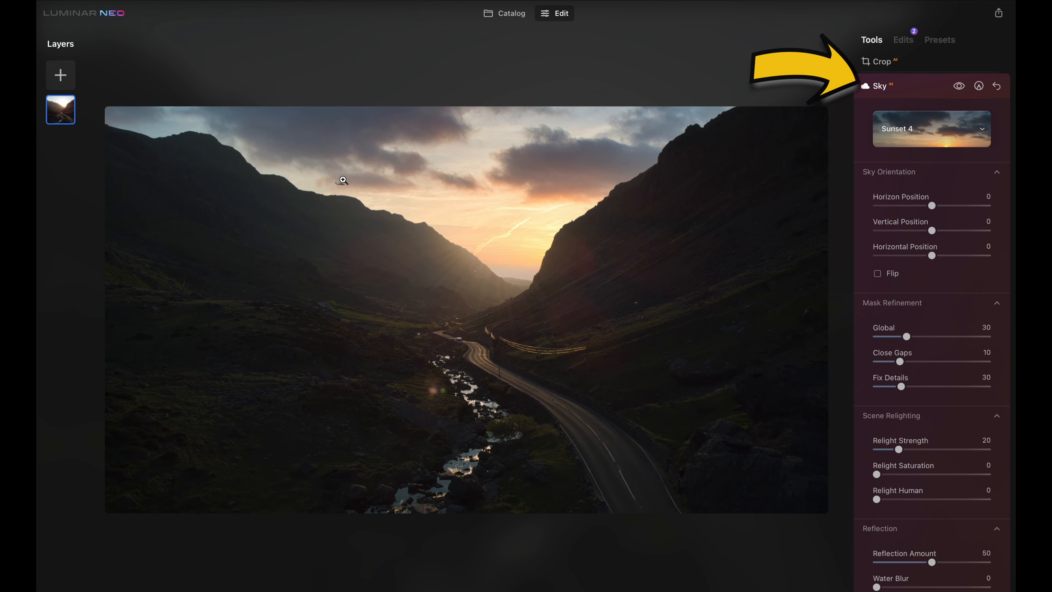
pyautogui.press('\\')
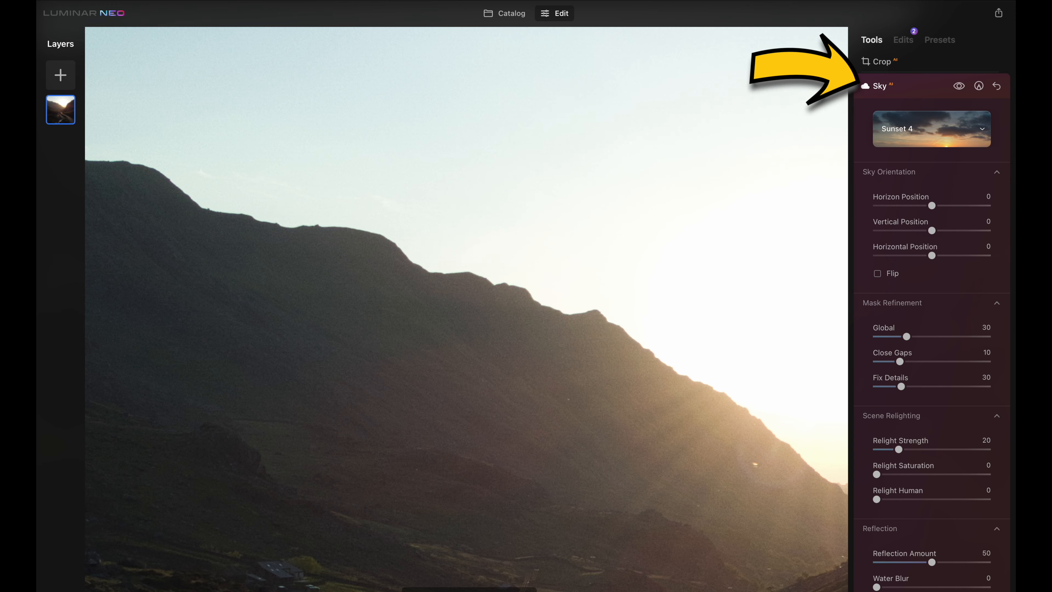
pyautogui.press('\\')
pyautogui.doubleClick(509, 352)
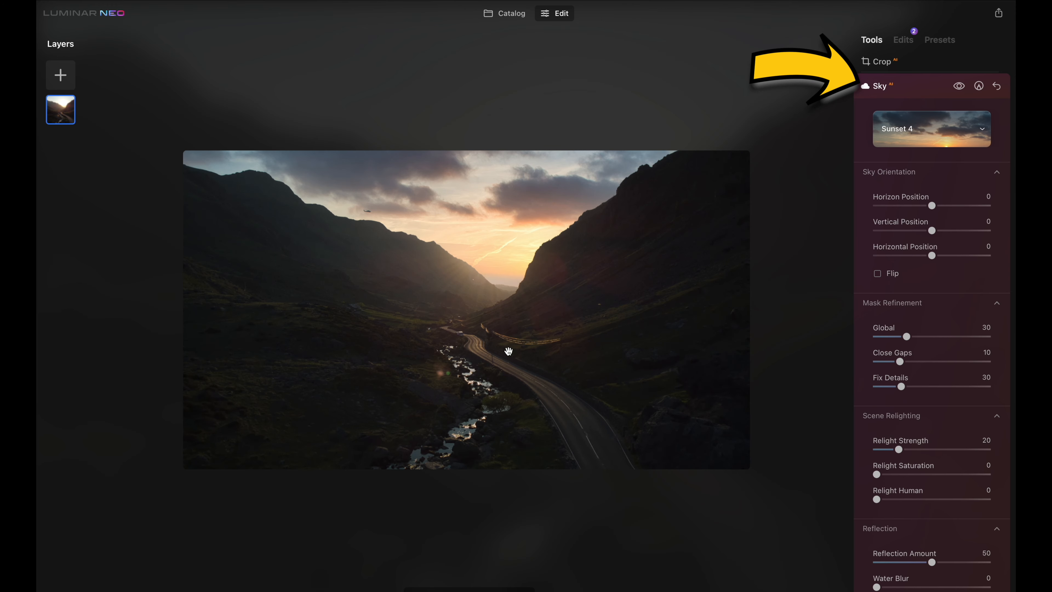
# Open the Enhance tool and set Accent to 38 and Sky Enhancer to 64
pyautogui.click(907, 81)
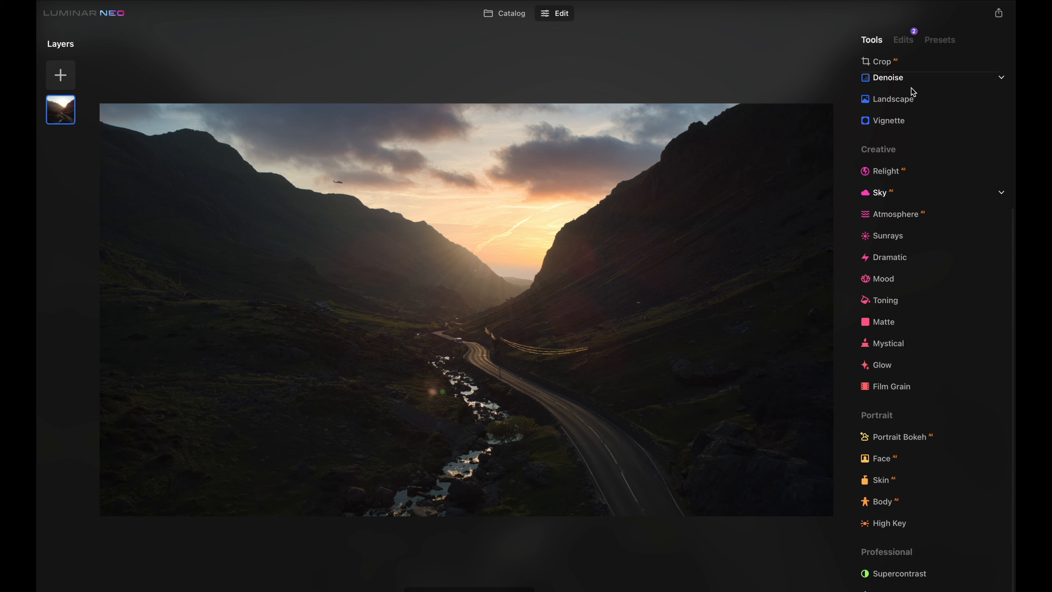
pyautogui.scroll(6, 912, 88)
pyautogui.click(935, 138)
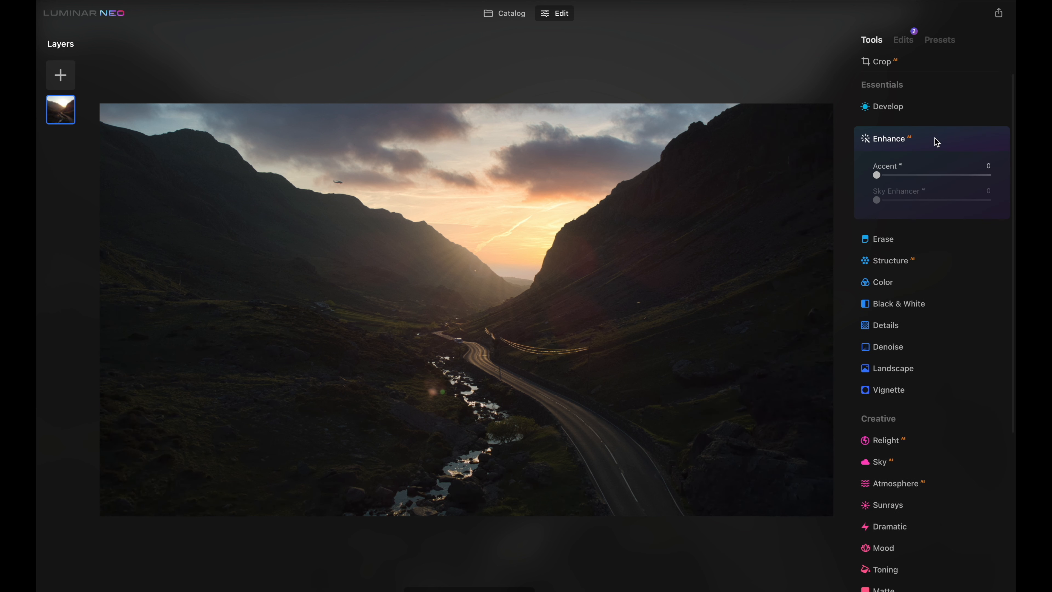
pyautogui.moveTo(877, 175); pyautogui.dragTo(916, 176)
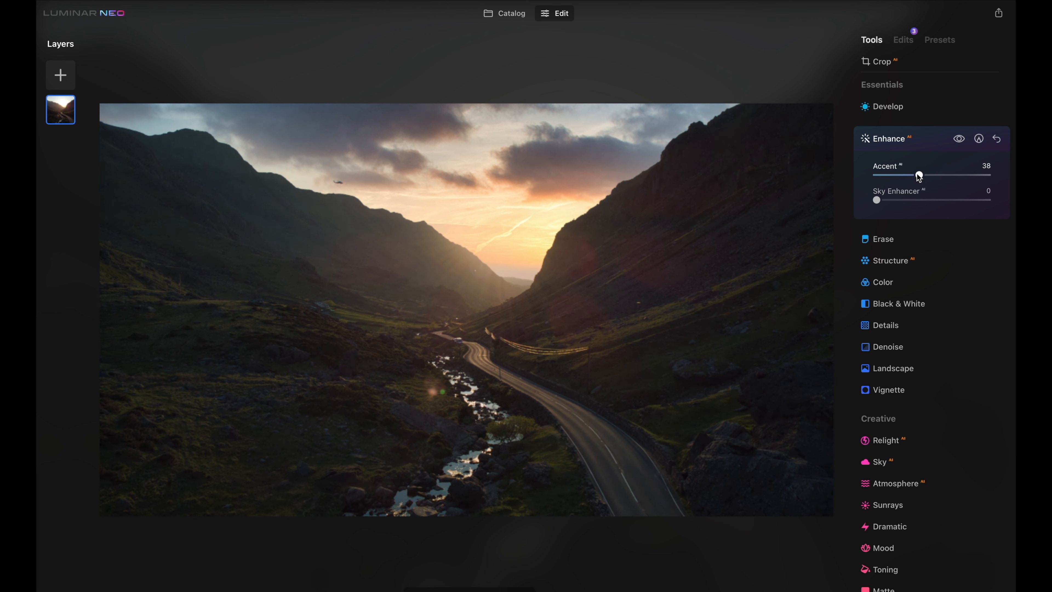
pyautogui.moveTo(897, 203); pyautogui.dragTo(949, 203)
pyautogui.scroll(-1, 928, 415)
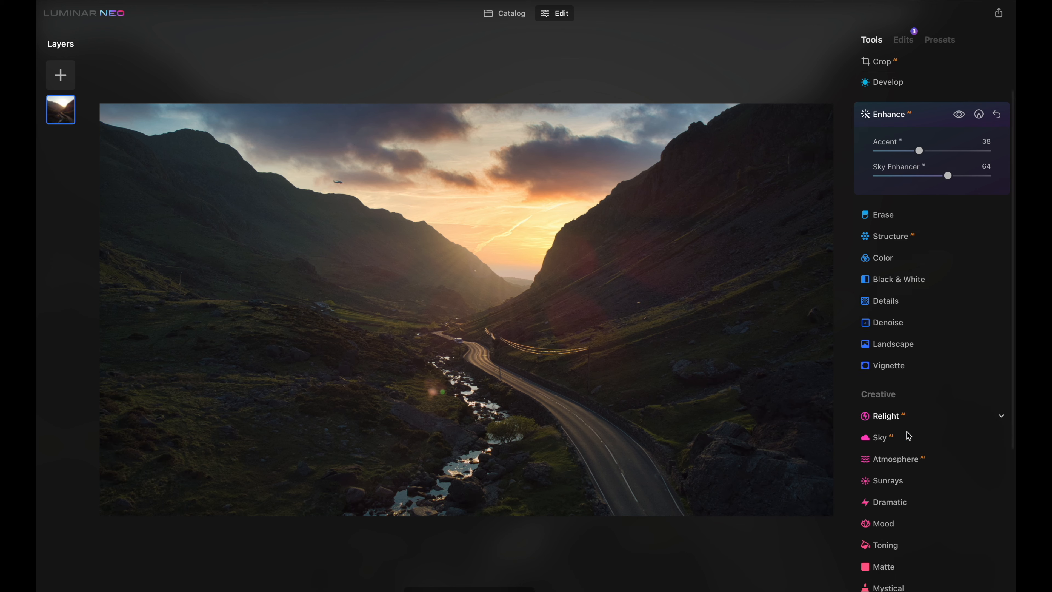
# Apply the Dramatic tool with Amount 13 and Local Contrast 60
pyautogui.click(926, 410)
pyautogui.moveTo(938, 395)
pyautogui.mouseDown()
pyautogui.moveTo(966, 395)
pyautogui.moveTo(898, 396)
pyautogui.moveTo(957, 401)
pyautogui.moveTo(930, 401)
pyautogui.moveTo(952, 369)
pyautogui.moveTo(977, 367)
pyautogui.moveTo(908, 370)
pyautogui.moveTo(977, 368)
pyautogui.mouseUp()
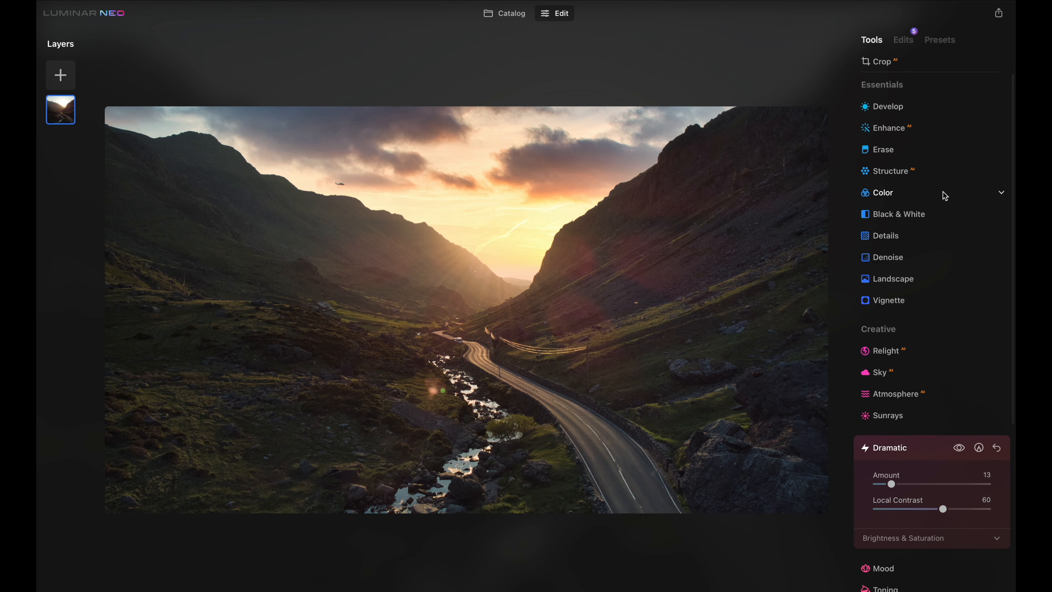
# Reopen the Enhance tool and set Accent to 16
pyautogui.click(943, 192)
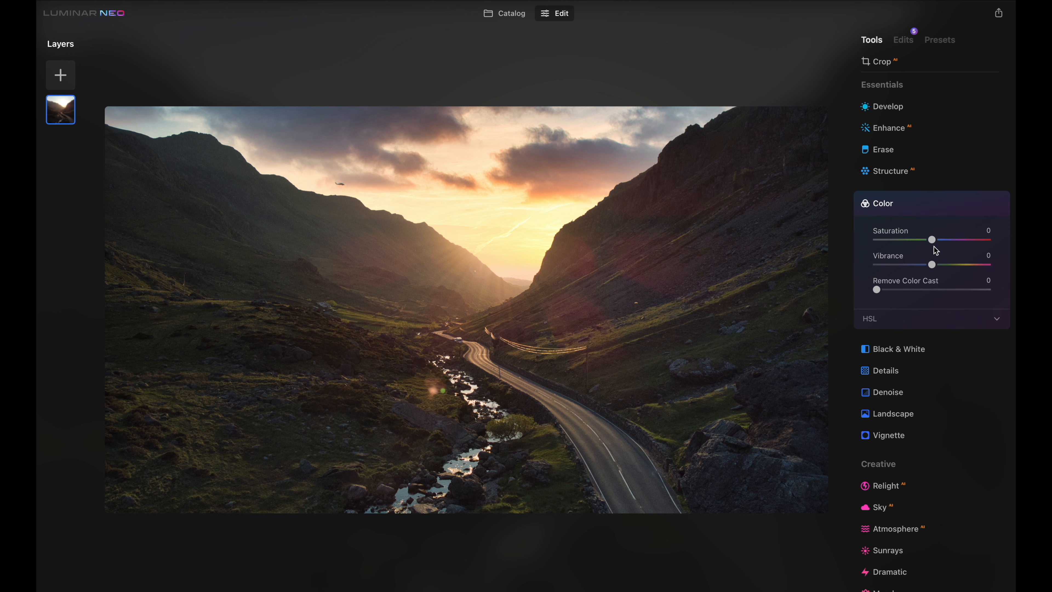
pyautogui.moveTo(934, 240); pyautogui.dragTo(934, 240)
pyautogui.click(939, 129)
pyautogui.moveTo(877, 175); pyautogui.dragTo(884, 175)
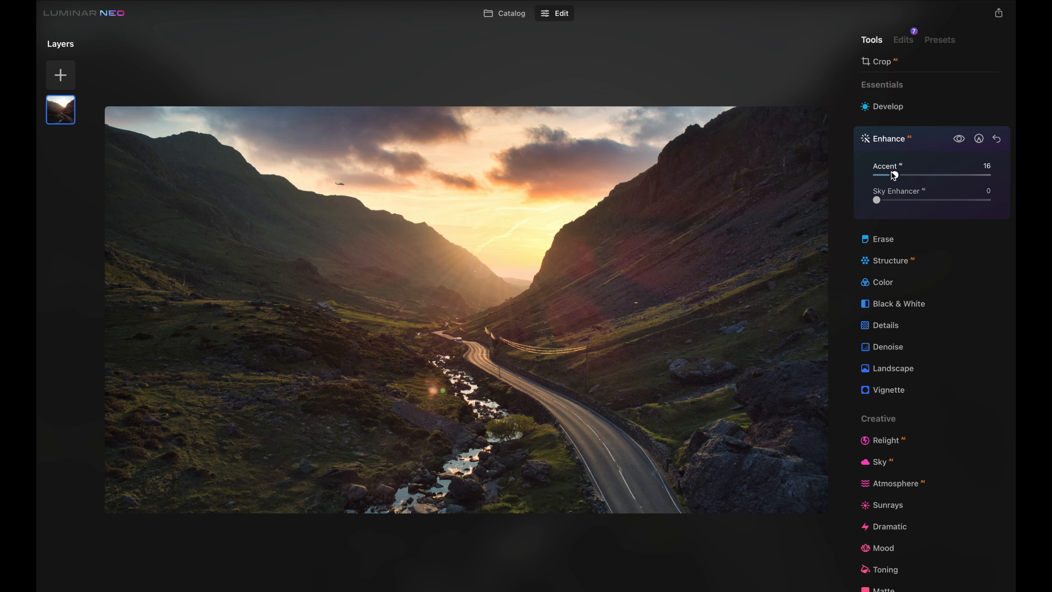
# Toggle the before and after comparison of the edited valley photo
pyautogui.click(428, 591)
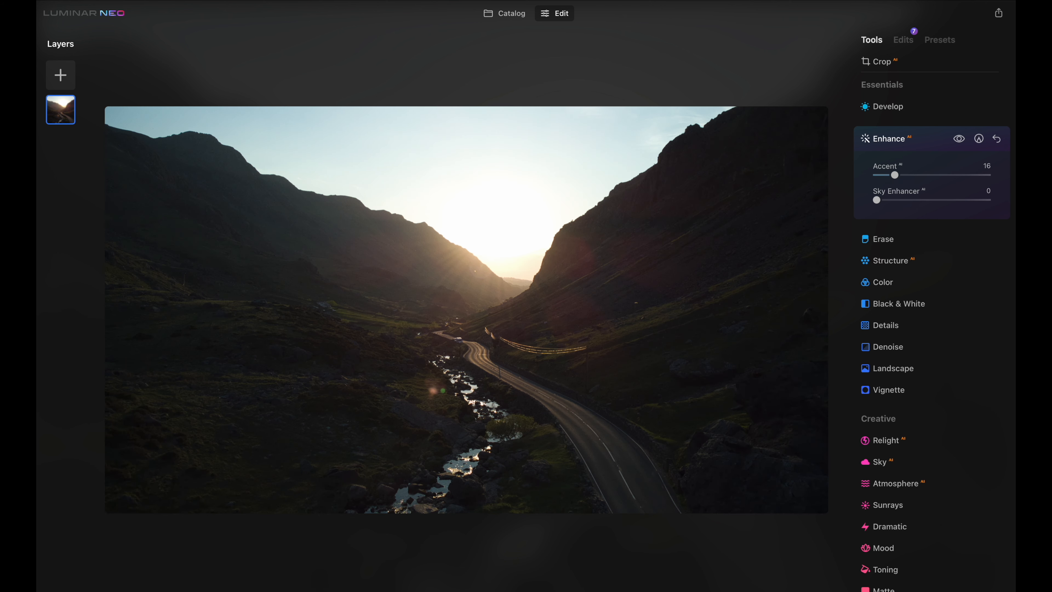
pyautogui.click(428, 591)
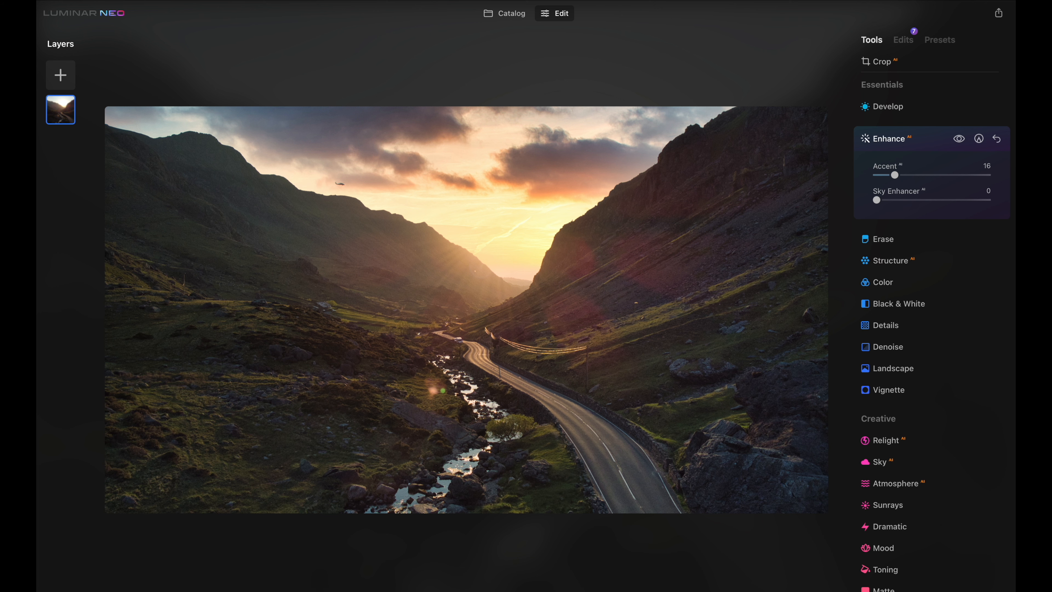
pyautogui.click(428, 591)
pyautogui.click(428, 591)
# Crop the valley photo to a 4:5 ratio and reposition the image within the frame
pyautogui.click(895, 66)
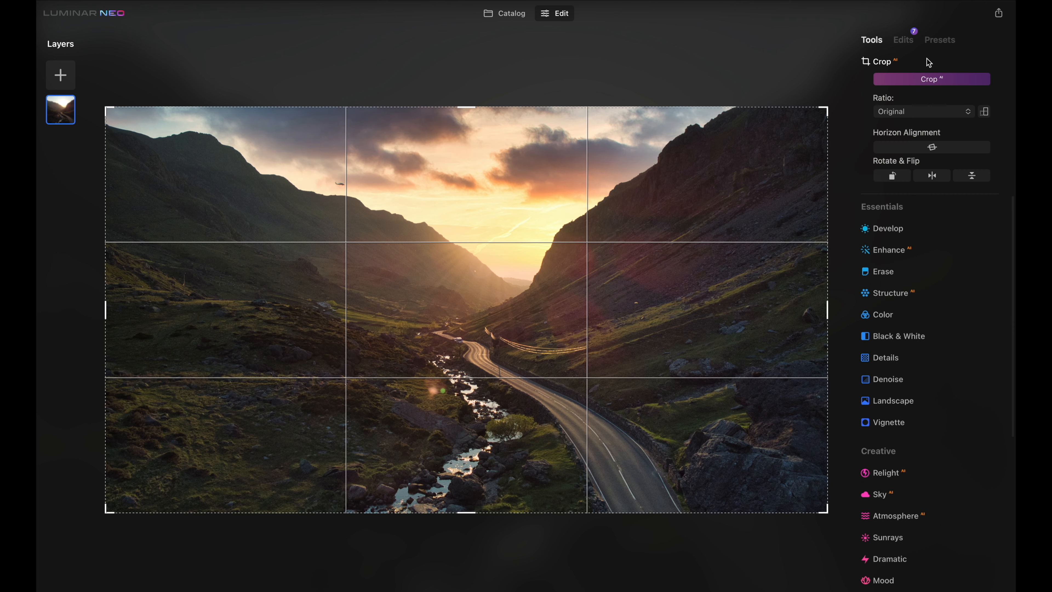
pyautogui.click(955, 117)
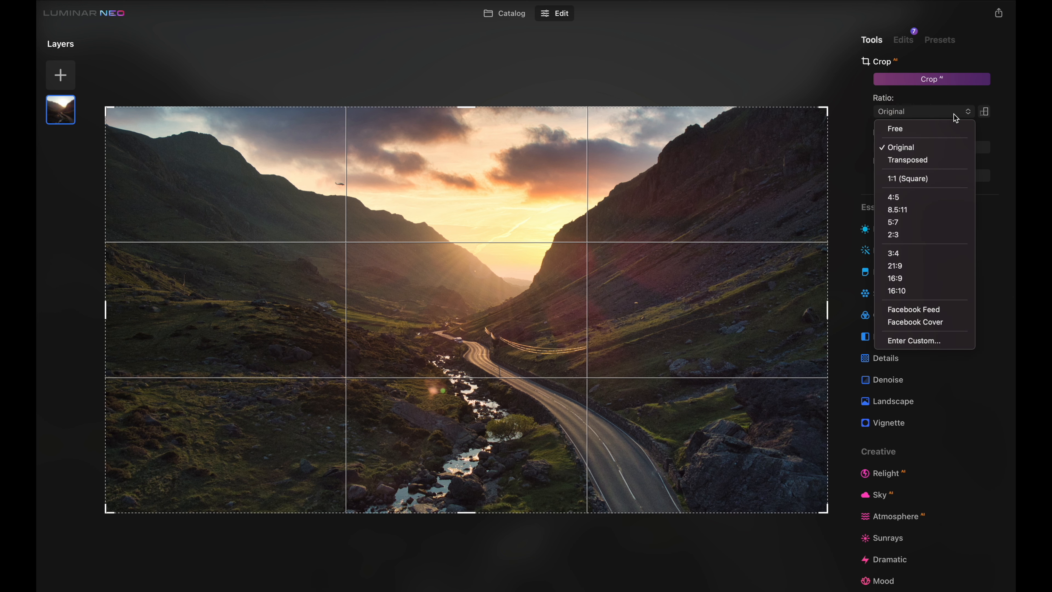
pyautogui.click(940, 198)
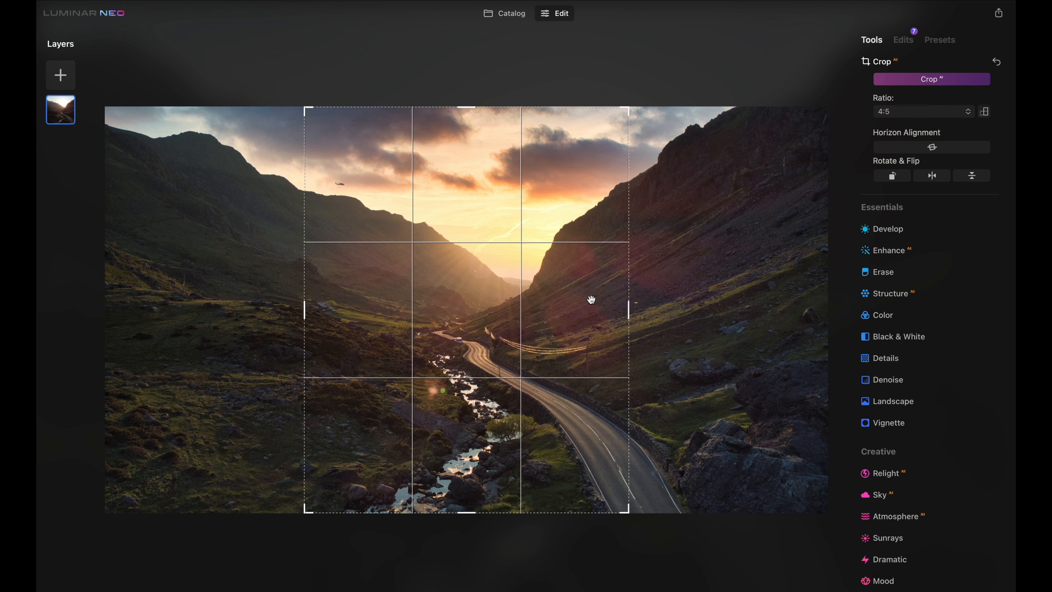
pyautogui.moveTo(536, 325)
pyautogui.mouseDown()
pyautogui.moveTo(506, 325)
pyautogui.moveTo(530, 326)
pyautogui.mouseUp()
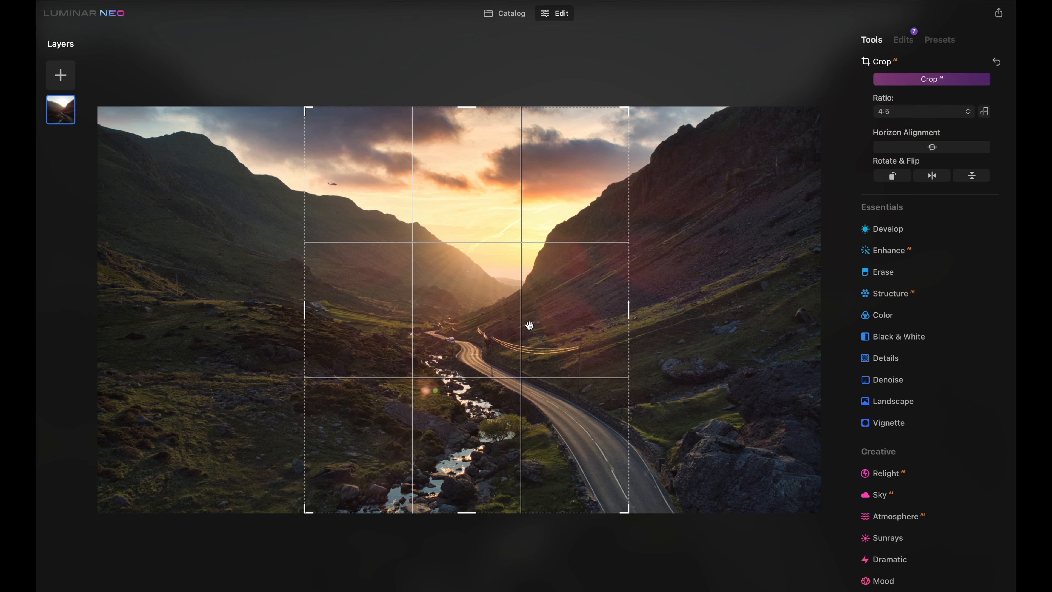
pyautogui.press('Escape')
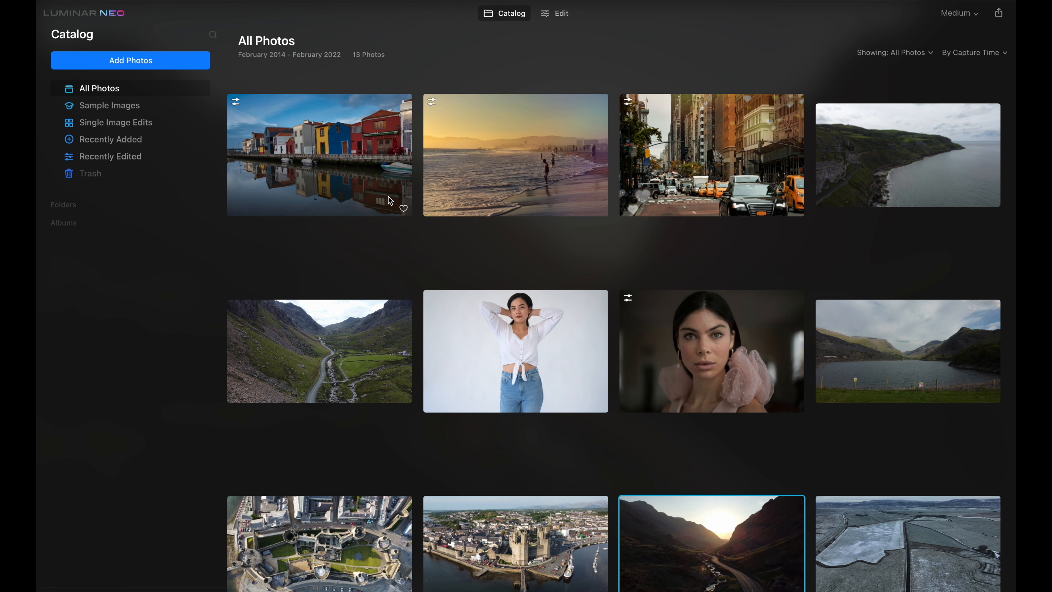
# Browse the catalog and review the other edited photos in the editor
pyautogui.scroll(-3, 454, 250)
pyautogui.scroll(-2, 454, 252)
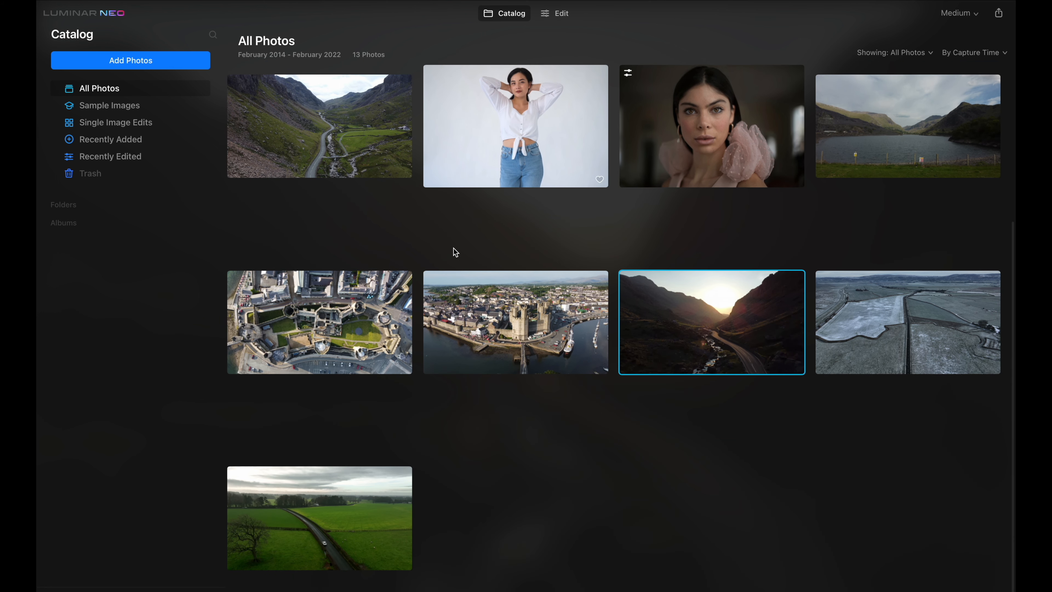
pyautogui.scroll(5, 455, 355)
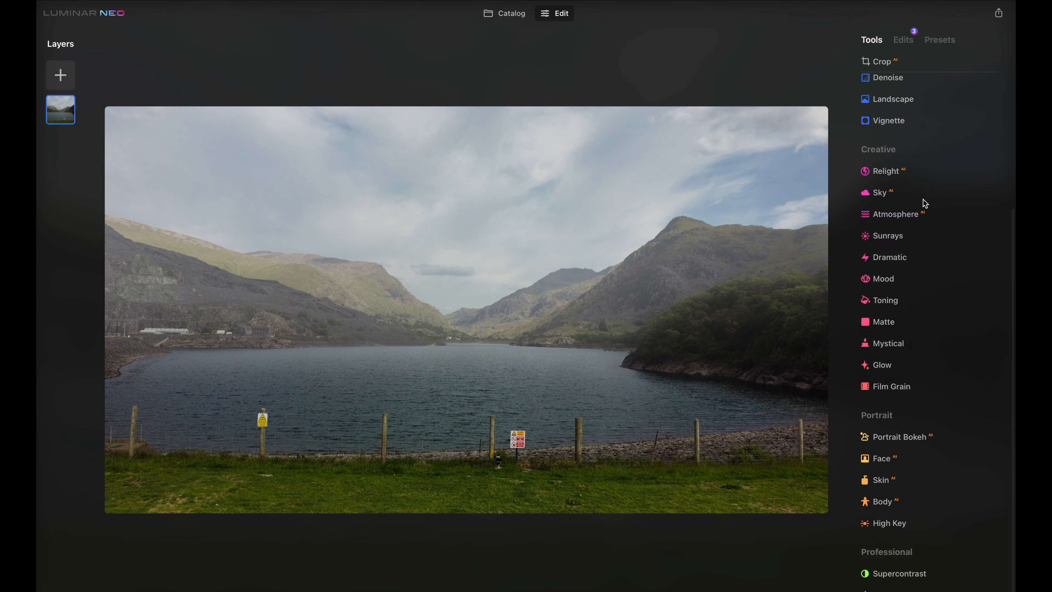
pyautogui.click(923, 196)
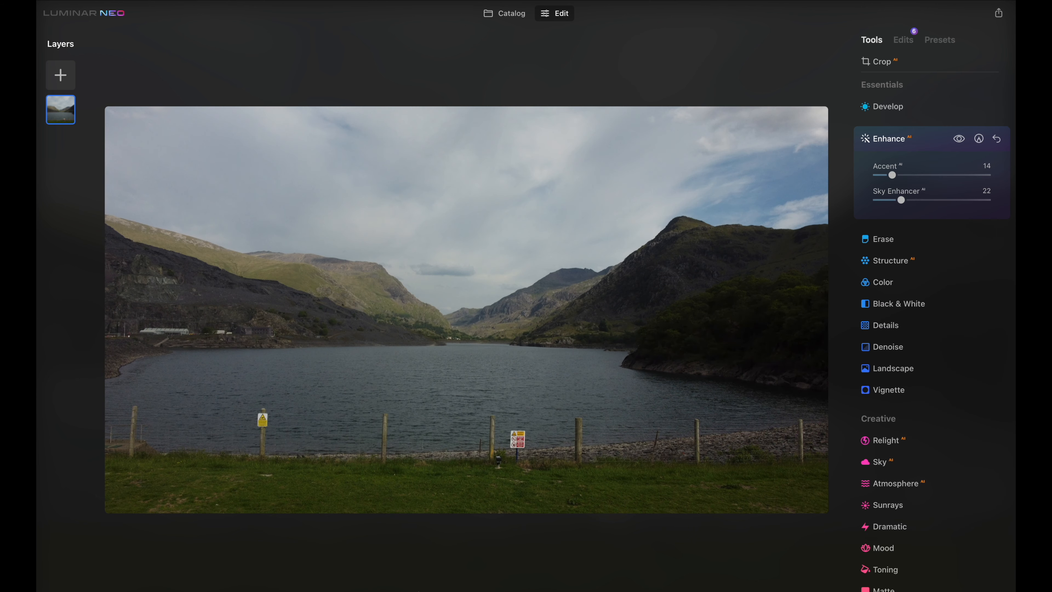
pyautogui.click(418, 591)
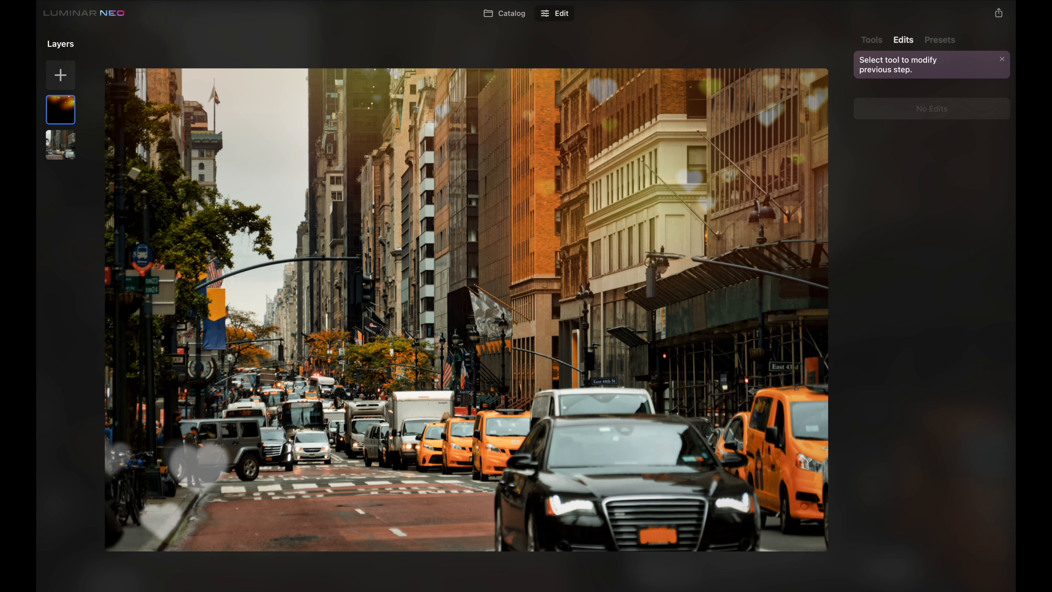
pyautogui.press('\\')
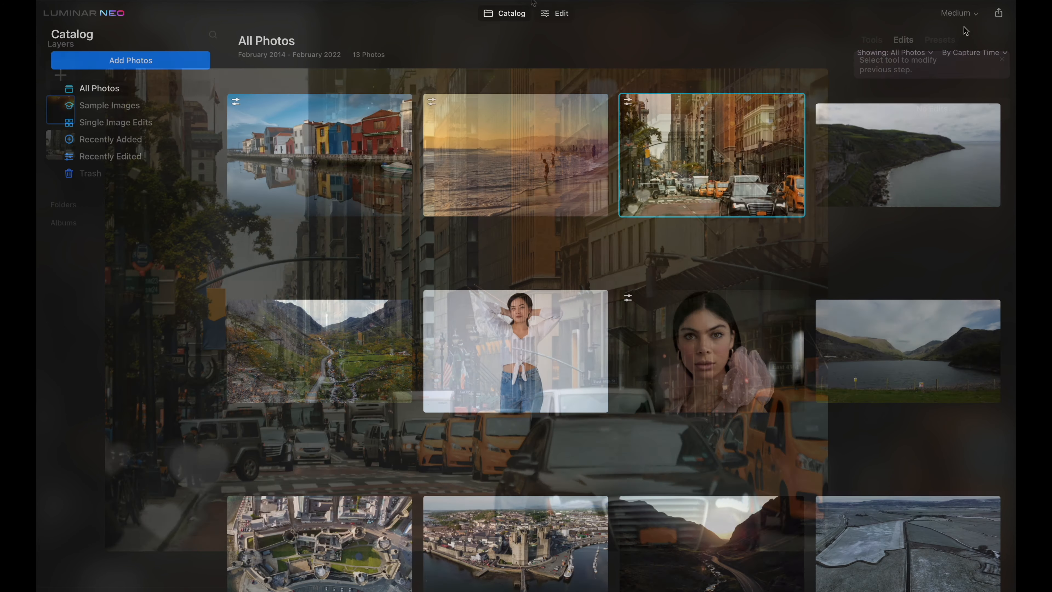
# Set the catalog thumbnail size to Large and select the valley photo
pyautogui.click(960, 13)
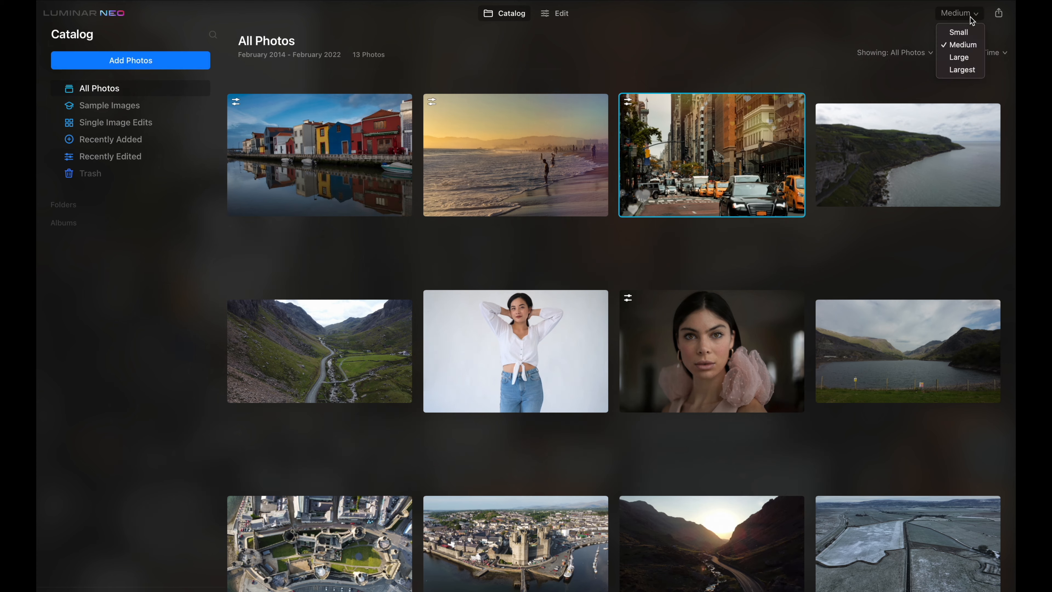
pyautogui.click(970, 60)
pyautogui.scroll(-10, 645, 320)
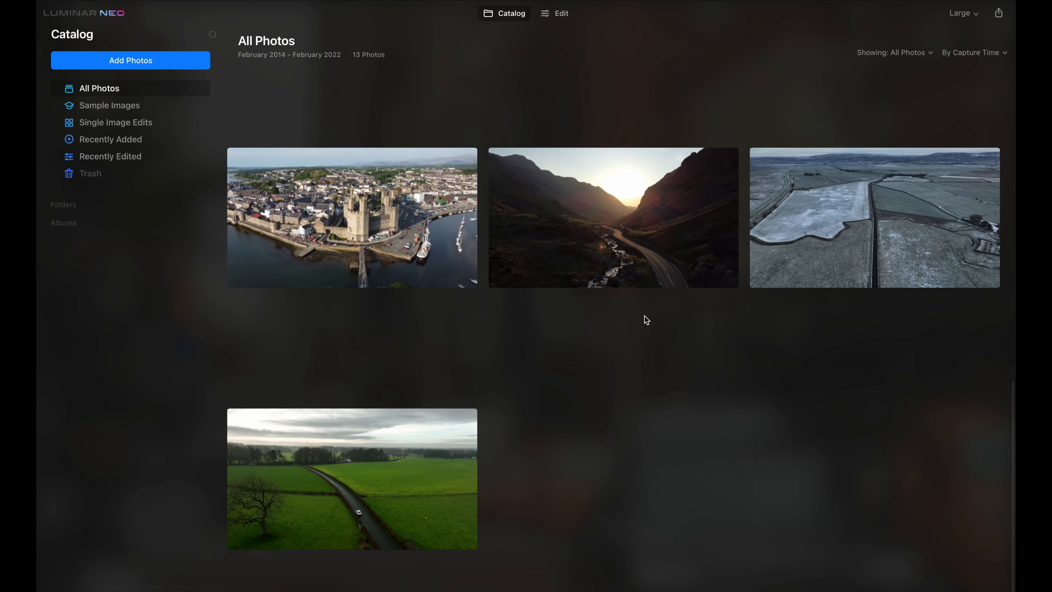
pyautogui.scroll(10, 622, 290)
pyautogui.click(595, 204)
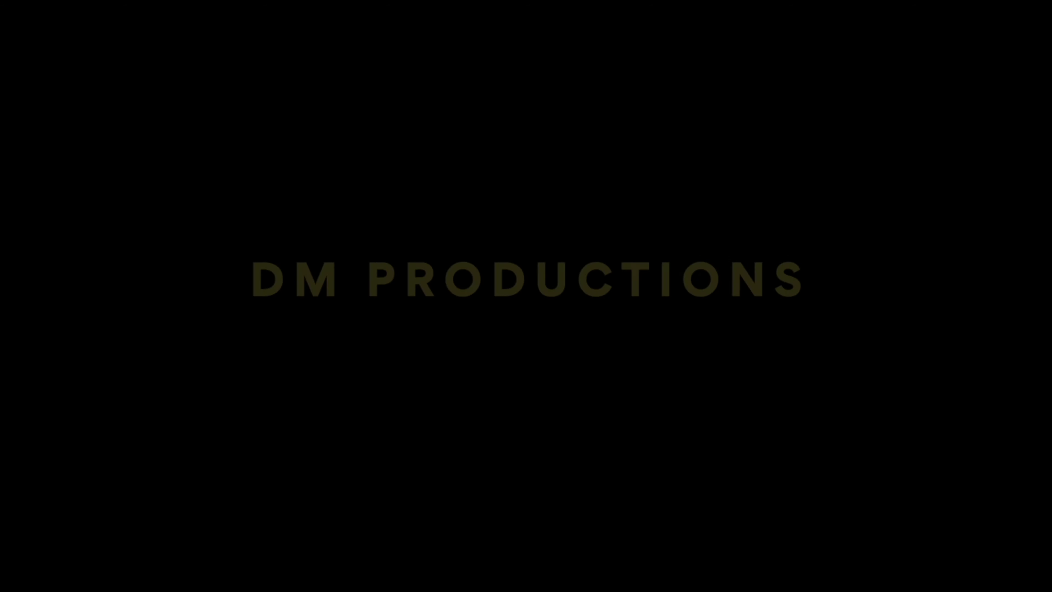